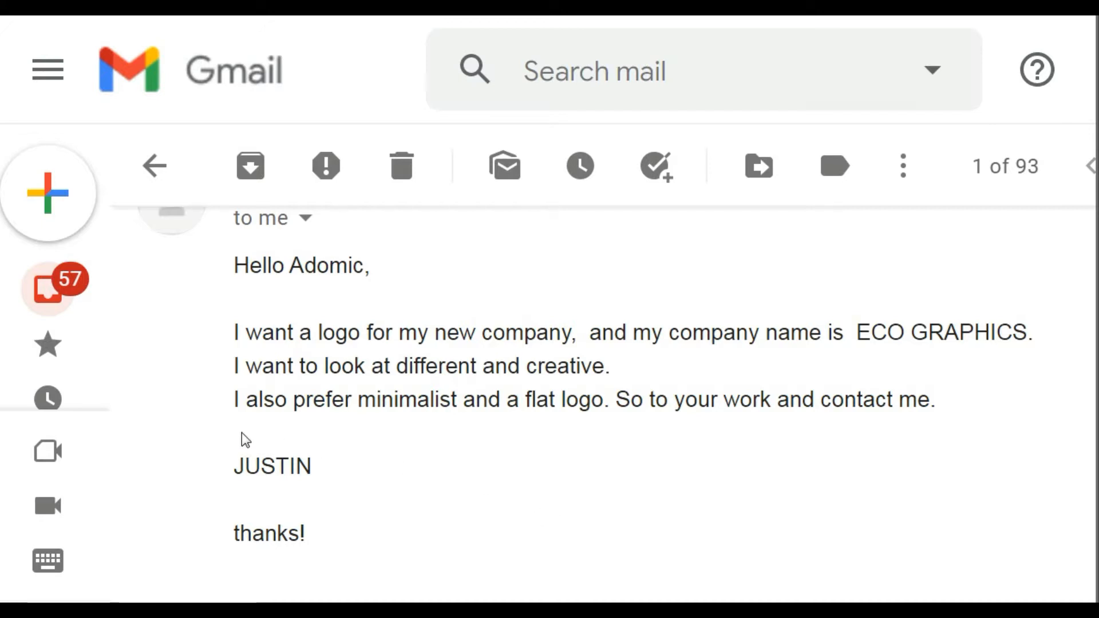
Step: Read the client's email for the company name and the requested logo style
mouse_move(231, 397)
mouse_down()
mouse_move(309, 399)
mouse_move(233, 398)
mouse_up()
click(357, 413)
drag(361, 400, 606, 400)
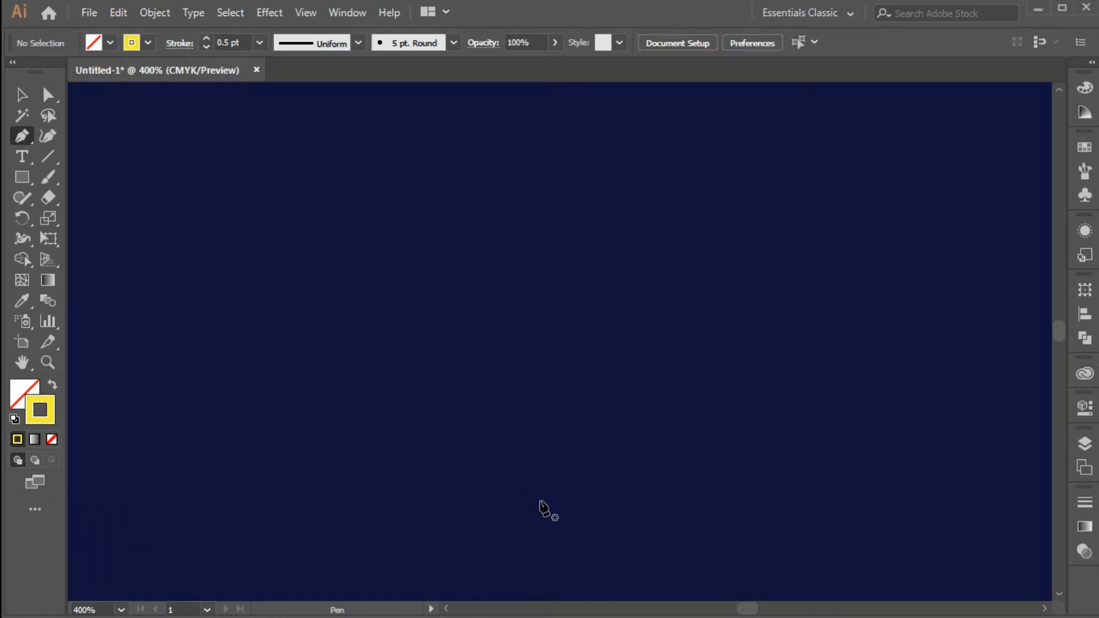
Step: In Illustrator, draw the left half of a leaf outline with the Pen tool, with two pointed notches along its curved edge
click(540, 500)
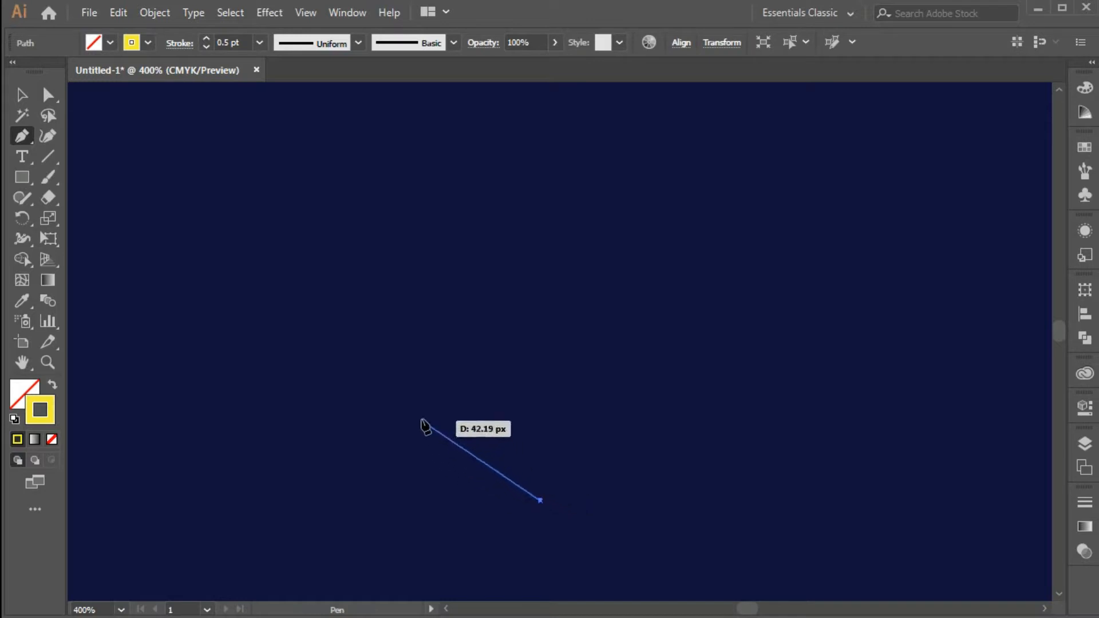
drag(429, 417, 402, 341)
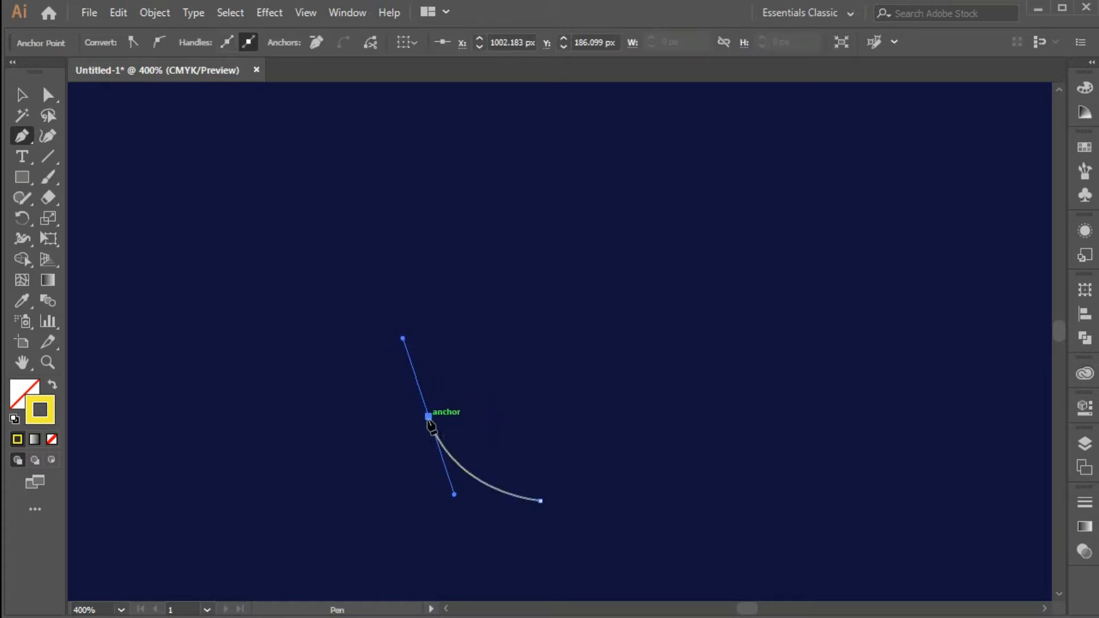
drag(429, 416, 450, 179)
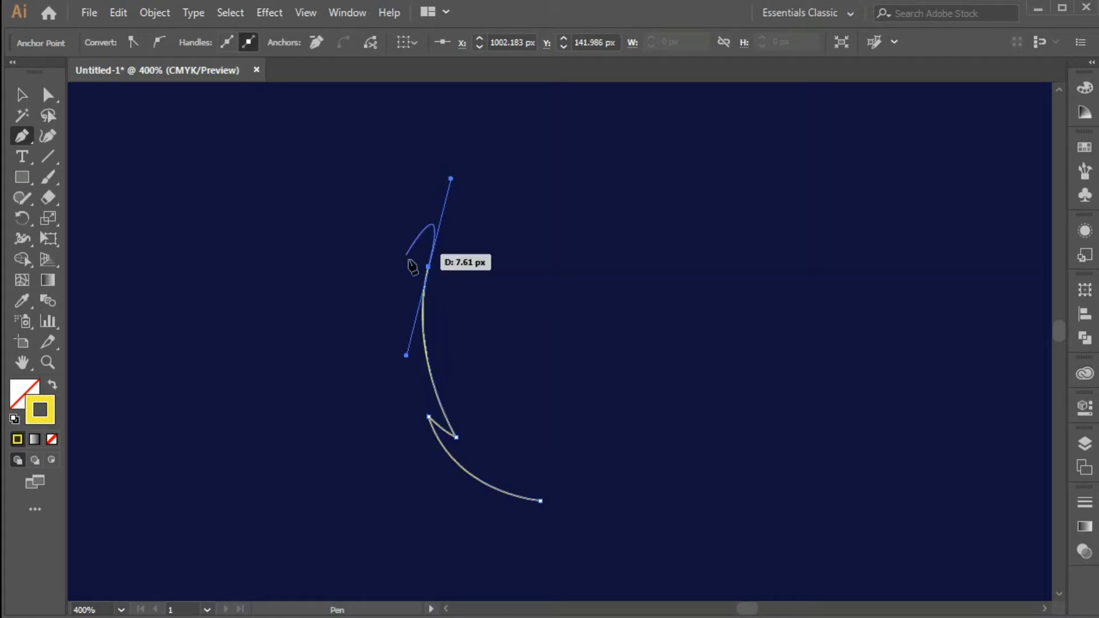
drag(412, 266, 429, 267)
click(438, 305)
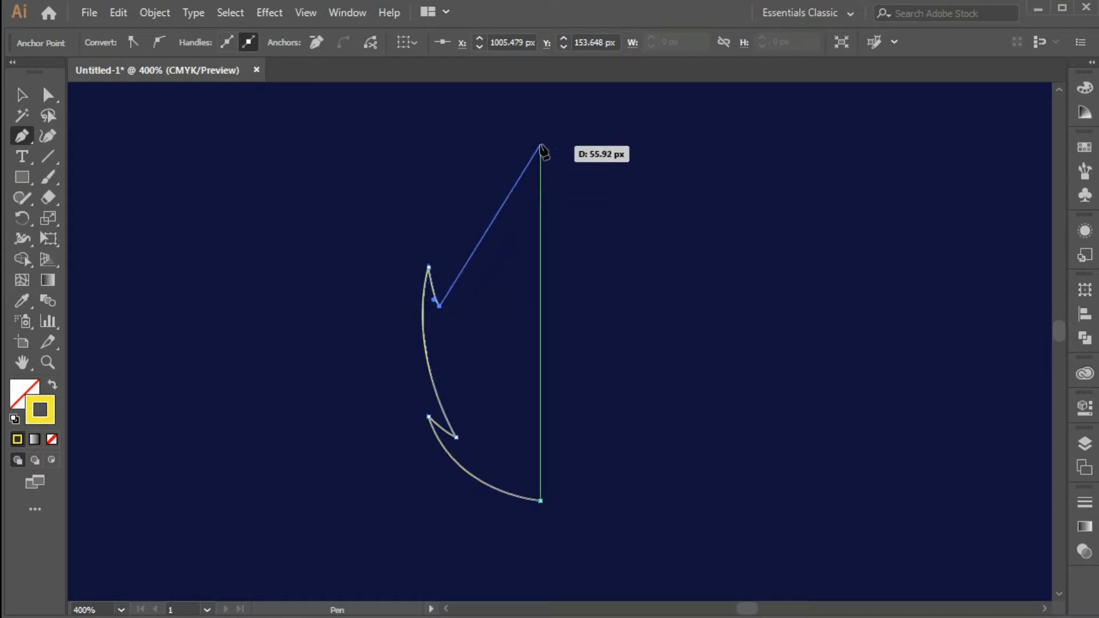
drag(539, 103, 618, 141)
key(ctrl+minus)
drag(682, 415, 604, 299)
key(Escape)
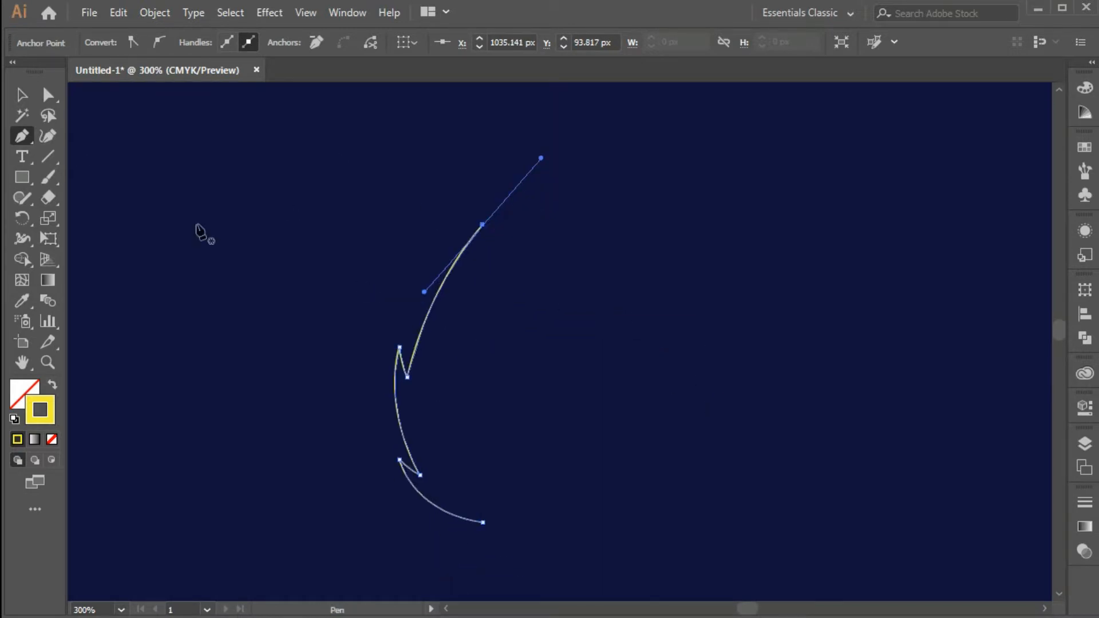
key(v)
click(636, 355)
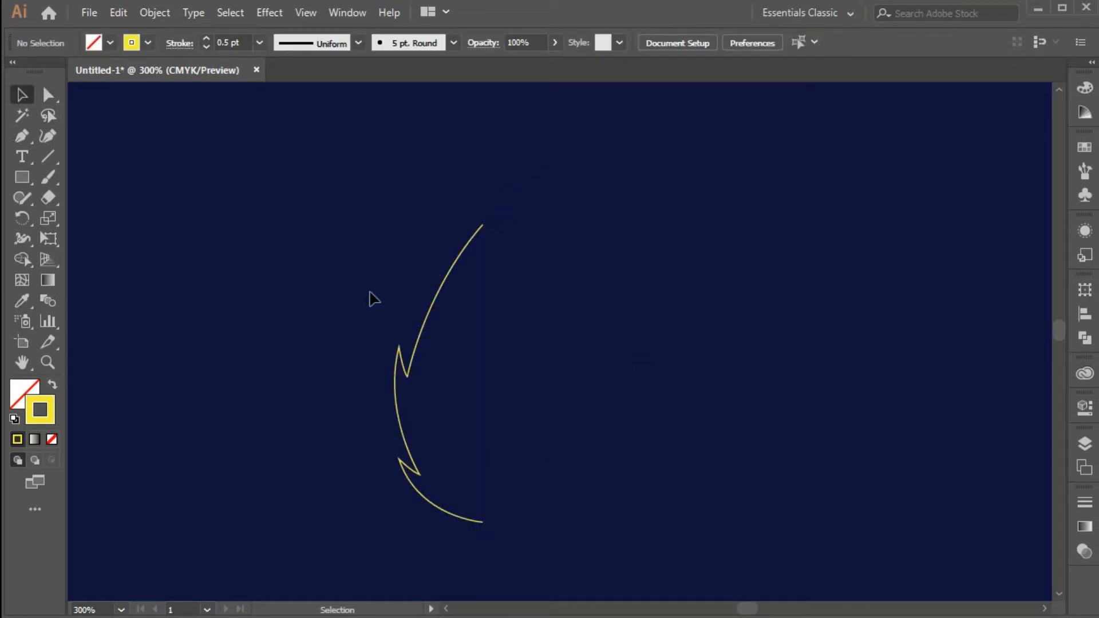
Step: Reflect a copy of the half outline across the vertical axis and move it right so both halves meet at tip and base
drag(350, 280, 486, 385)
right_click(430, 312)
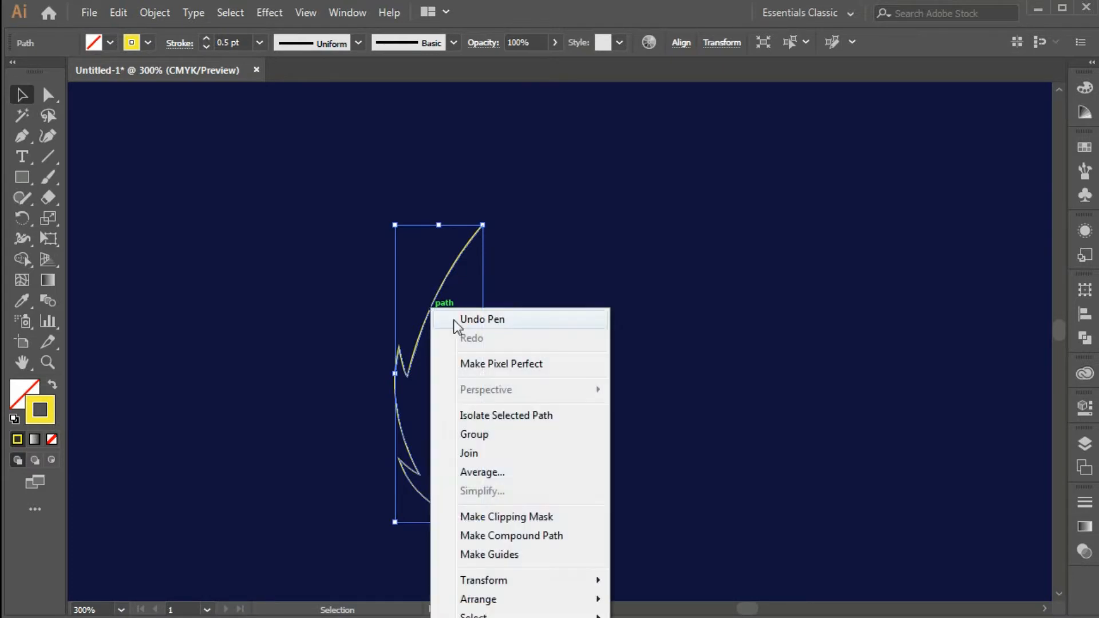
mouse_move(483, 588)
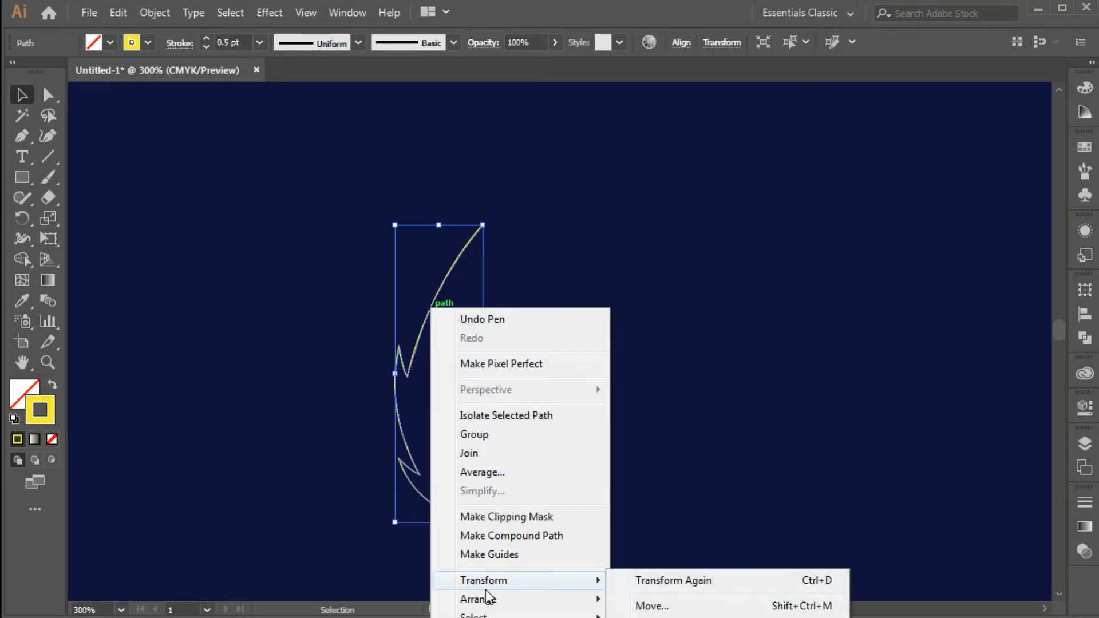
click(653, 617)
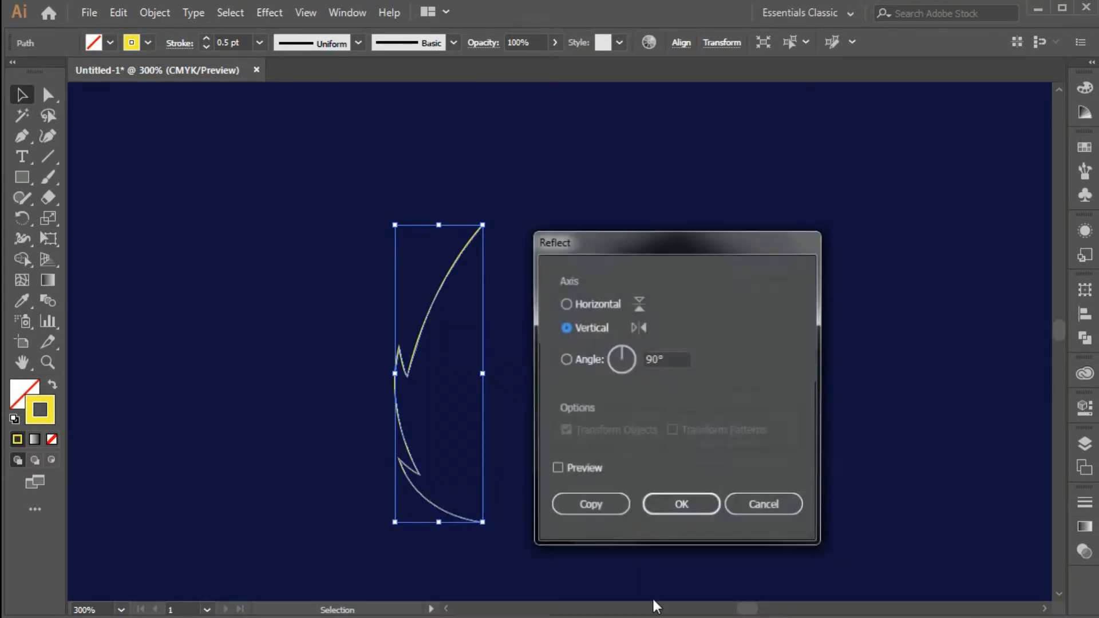
click(588, 506)
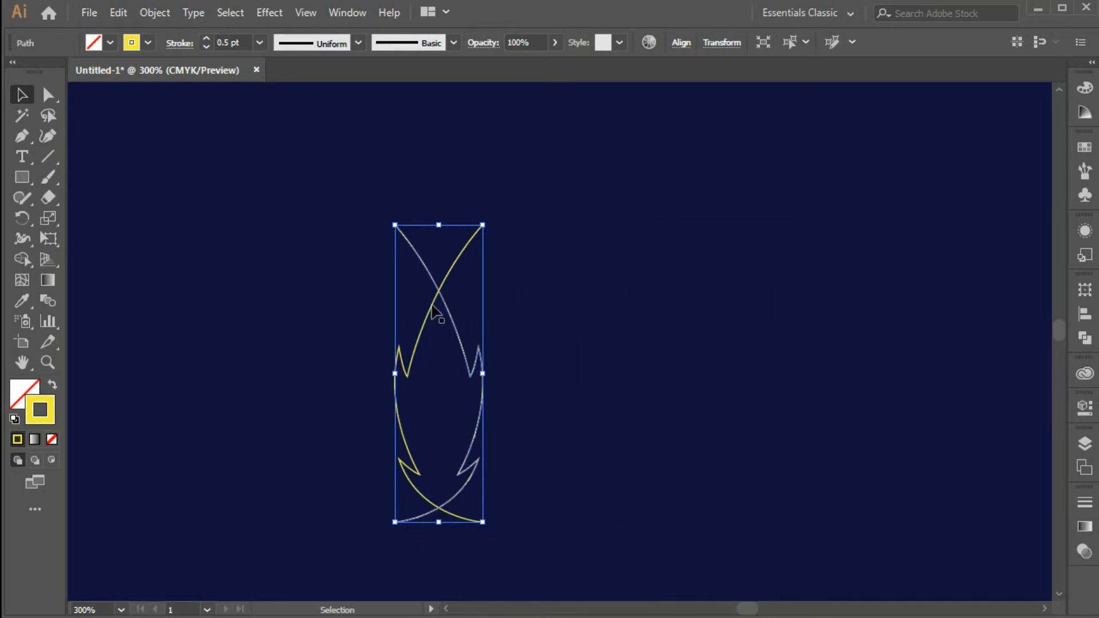
drag(421, 262, 506, 262)
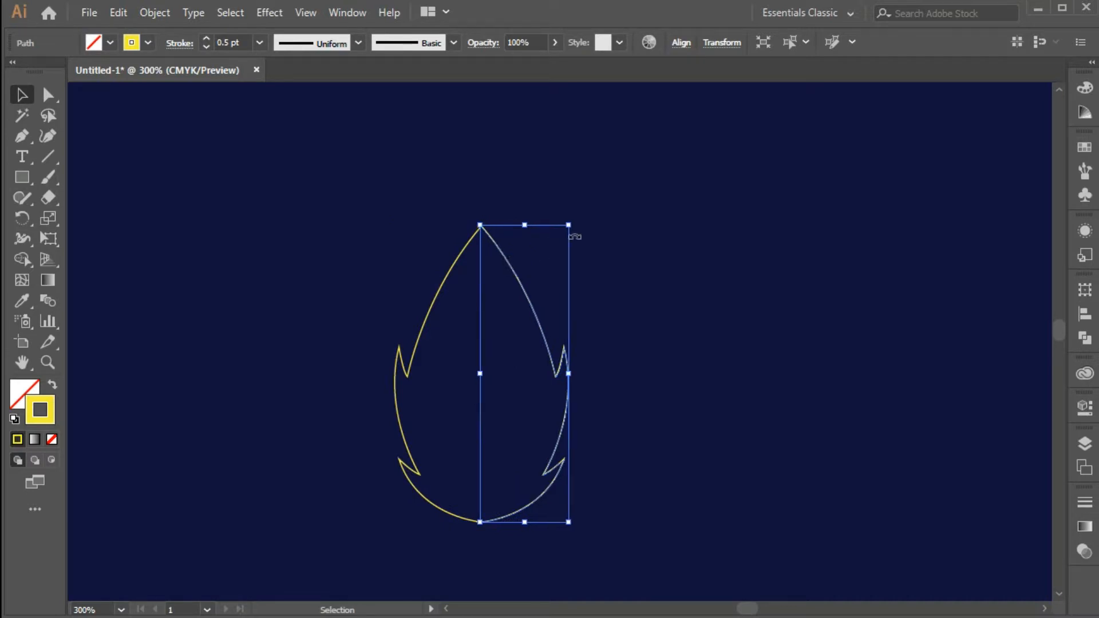
click(653, 232)
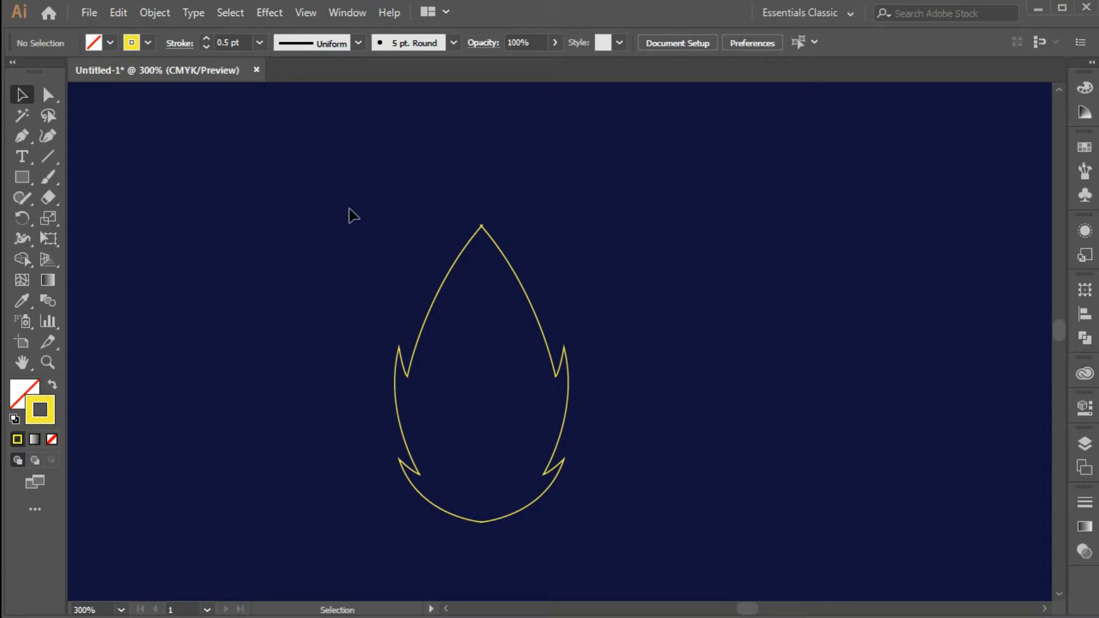
Step: Join the left and right halves of the leaf outline
drag(349, 208, 617, 504)
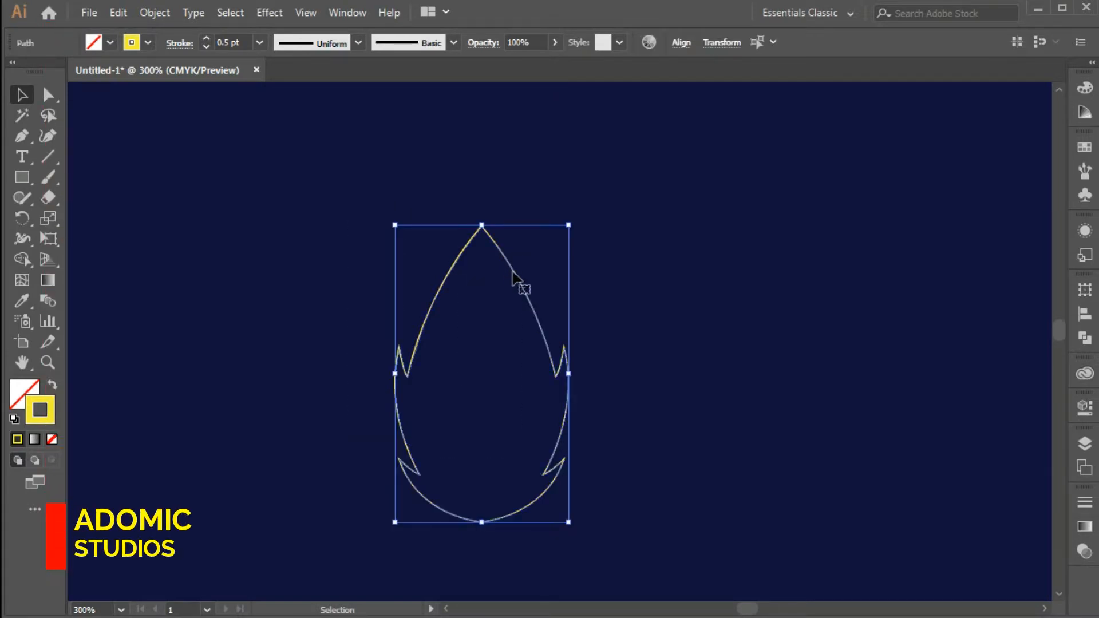
right_click(513, 270)
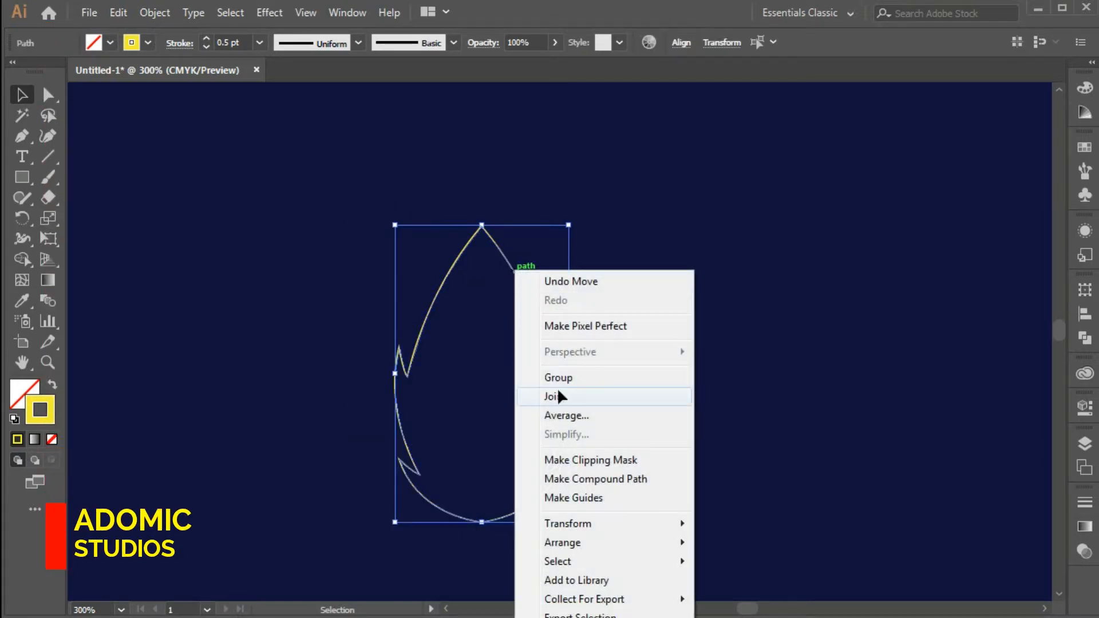
click(558, 395)
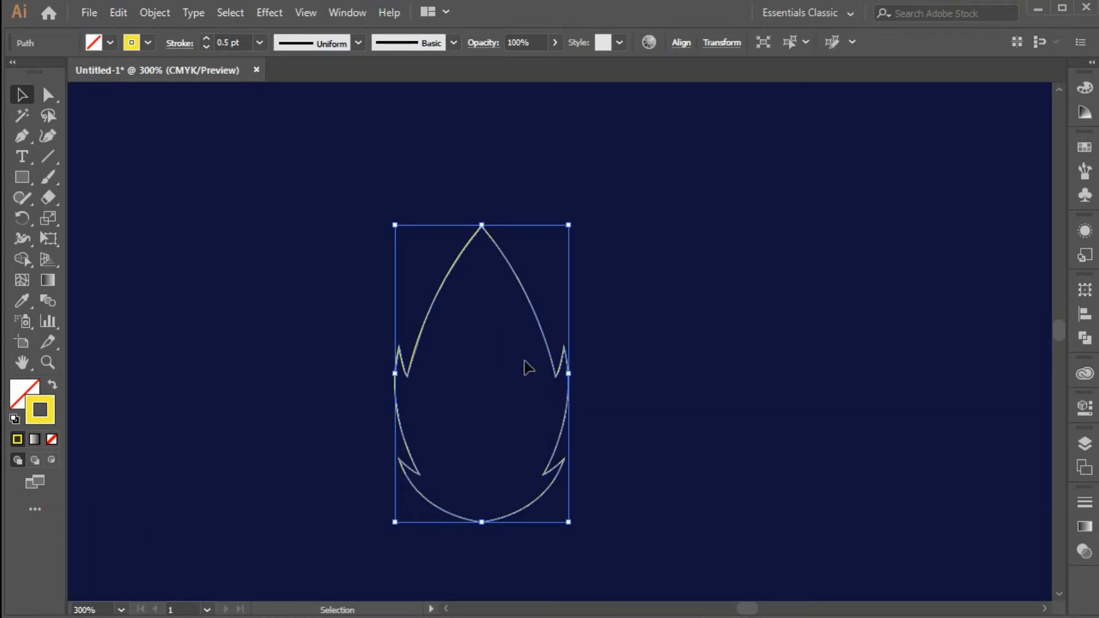
Step: Draw a slightly curved midrib with the Pen tool, from just above the leaf's base toward its tip
click(44, 157)
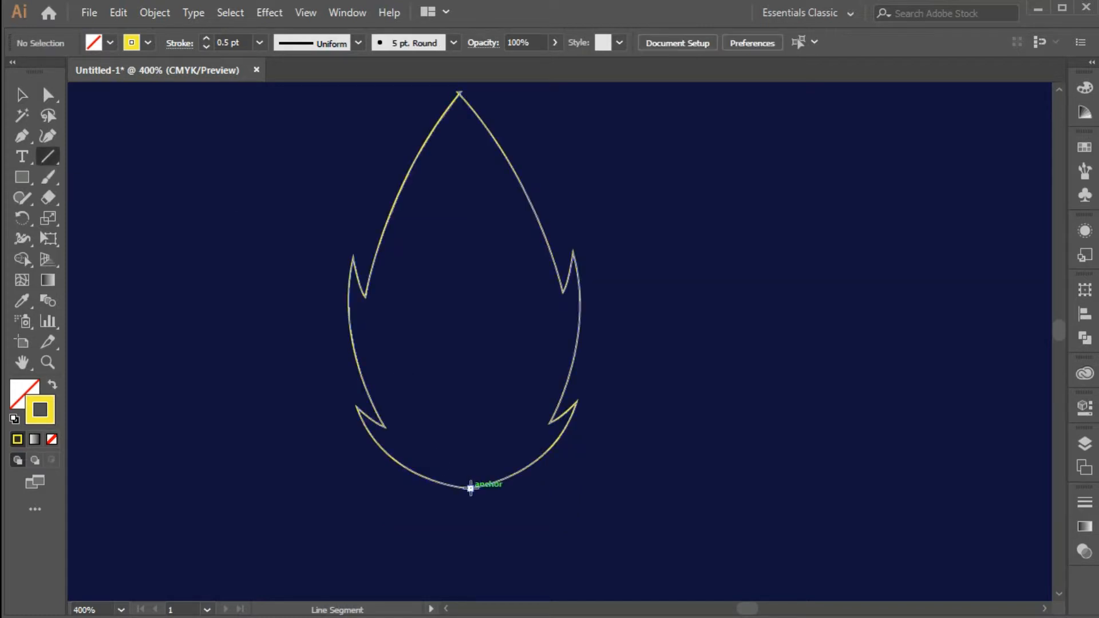
click(21, 95)
click(22, 136)
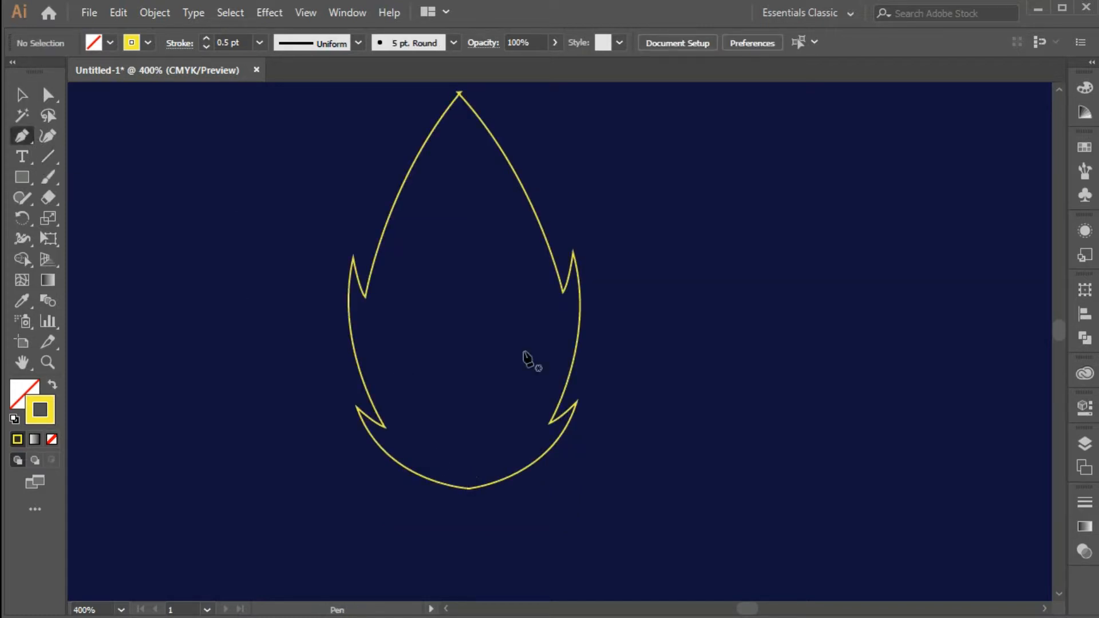
click(465, 462)
drag(465, 200, 447, 110)
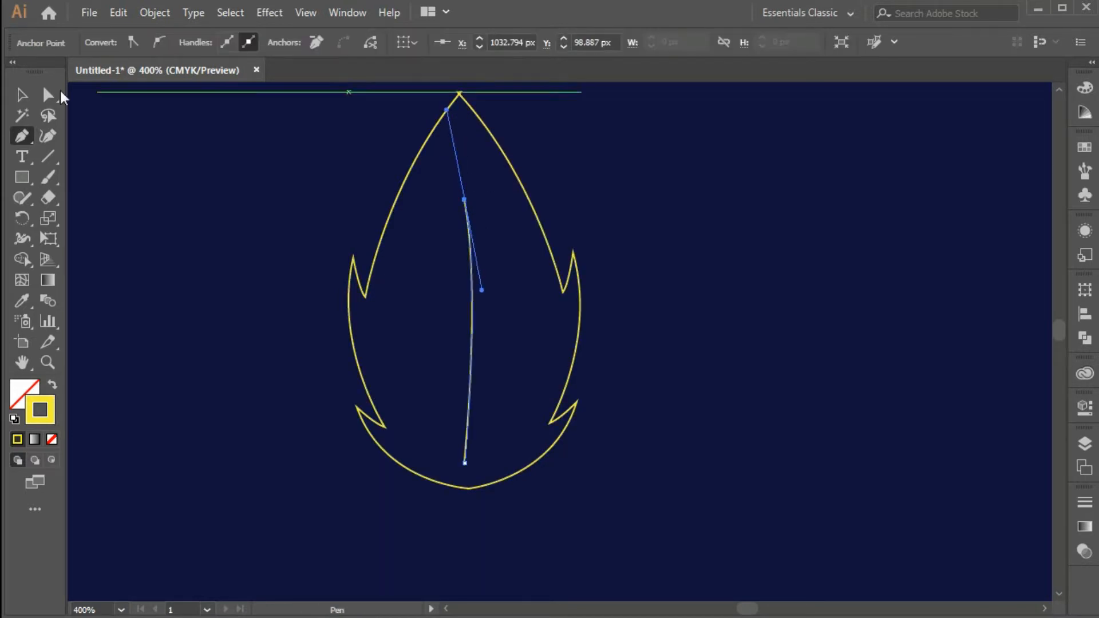
key(v)
Step: Set the midrib's stroke weight to 3 pt
click(1085, 502)
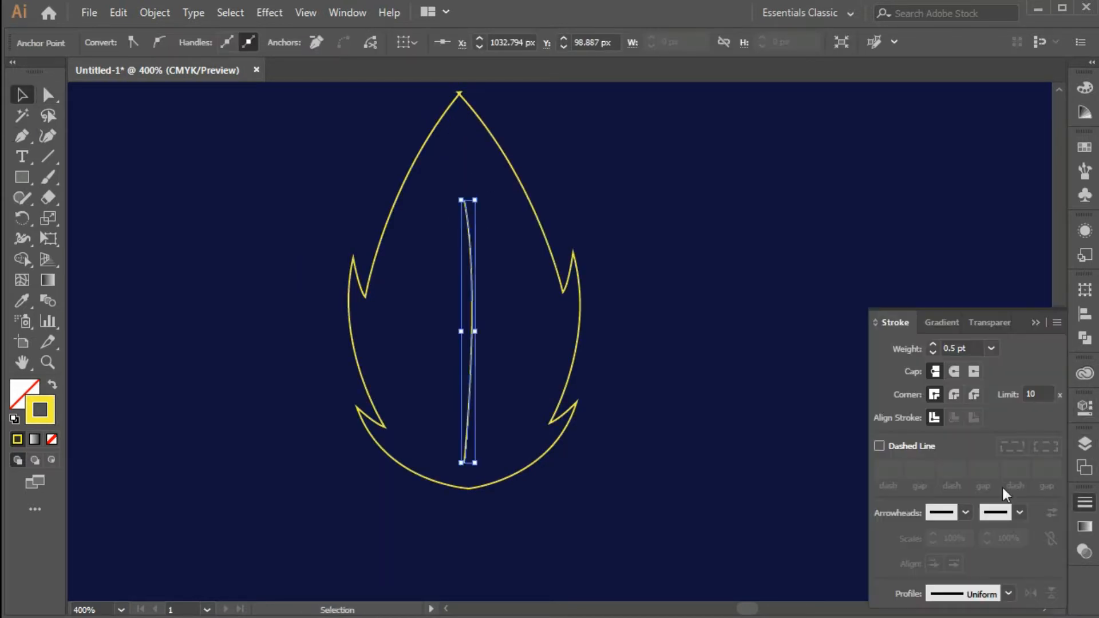
click(932, 343)
click(932, 344)
click(932, 343)
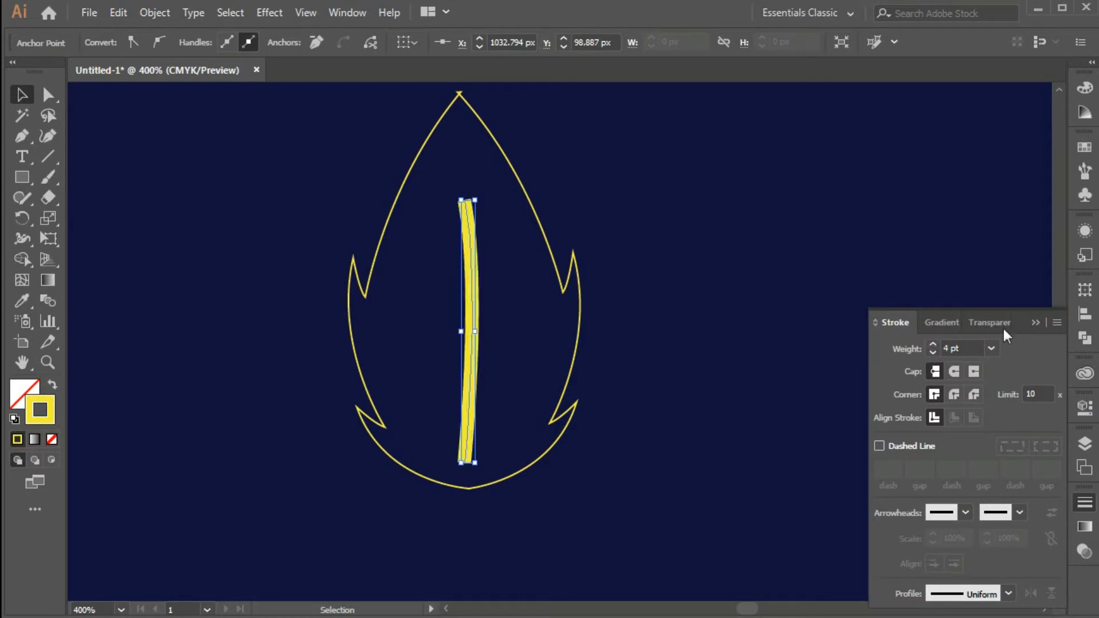
click(934, 351)
click(1034, 322)
click(646, 197)
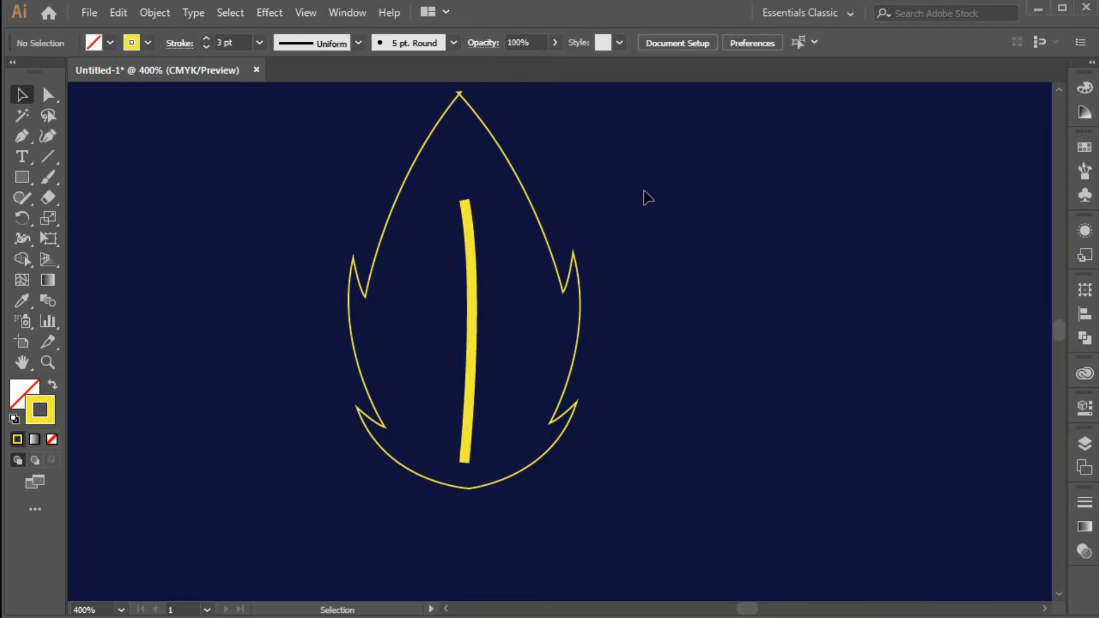
Step: Taper the midrib's upper end to a point with the Width tool
drag(447, 321, 531, 393)
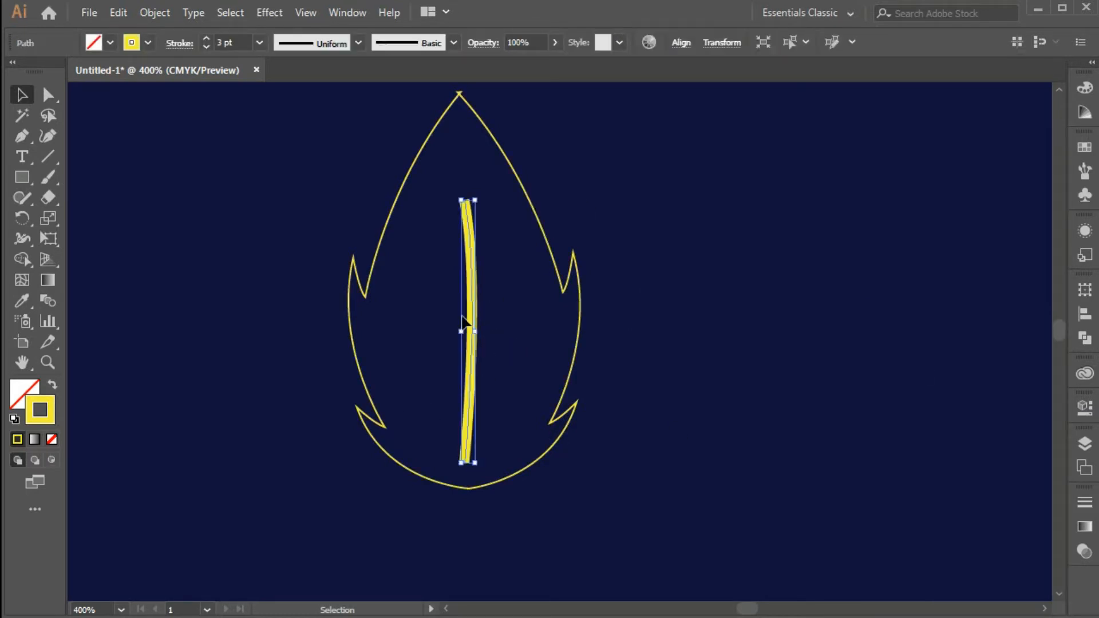
key(ctrl+=)
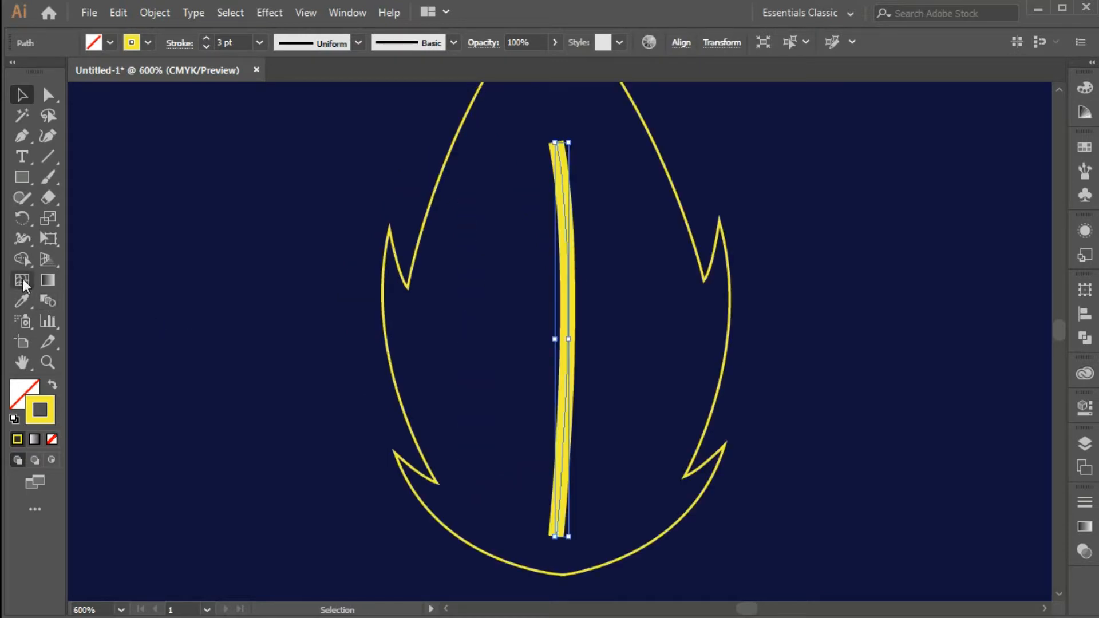
click(17, 244)
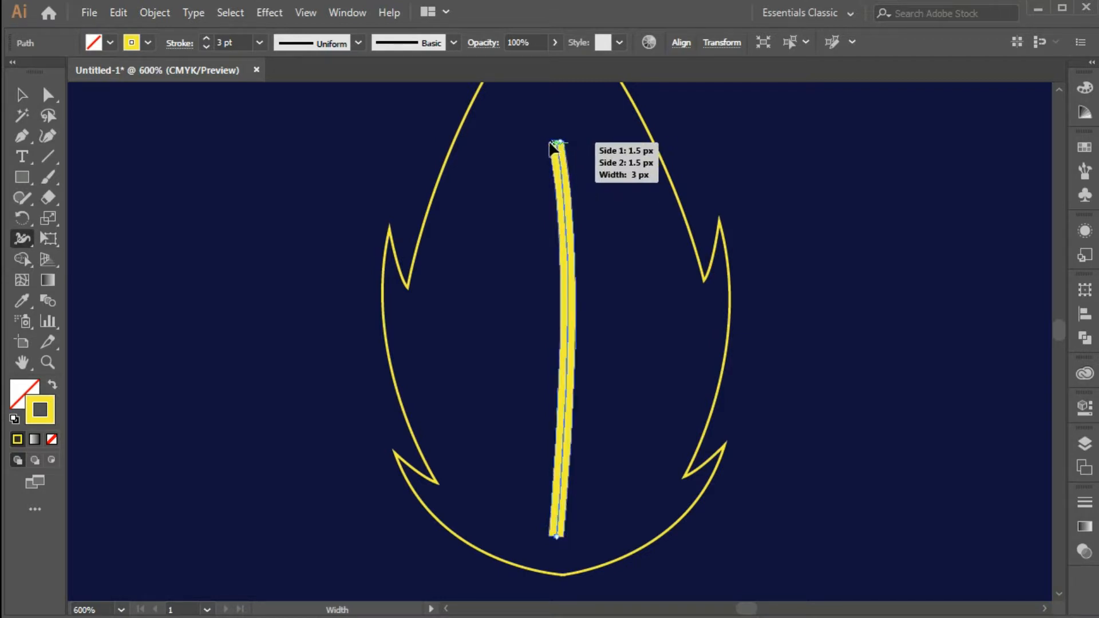
drag(557, 146, 559, 143)
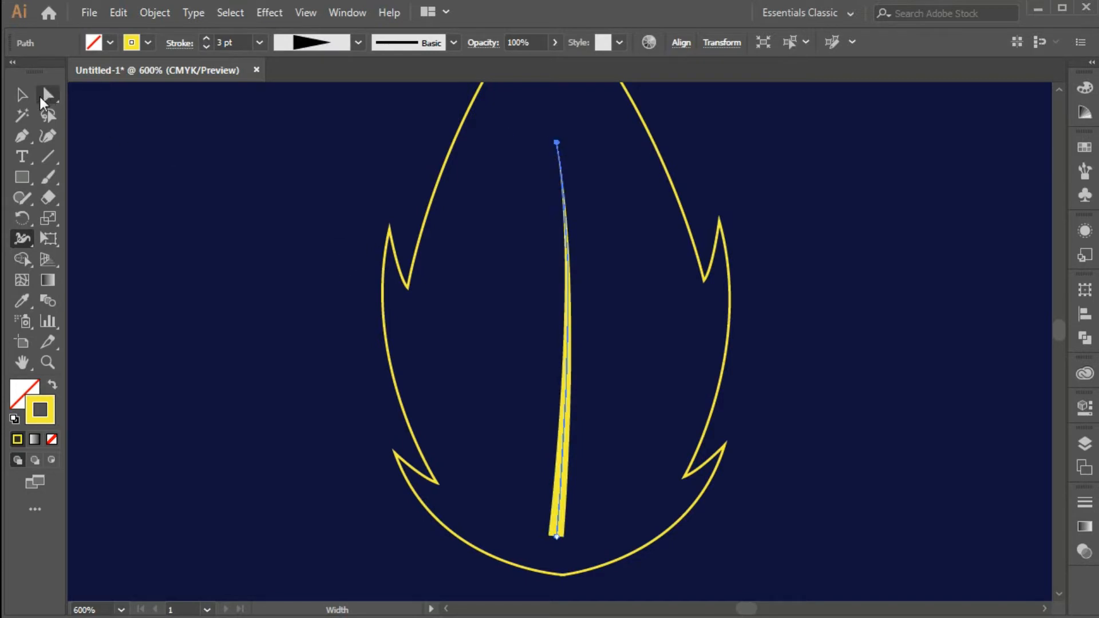
click(21, 97)
click(804, 160)
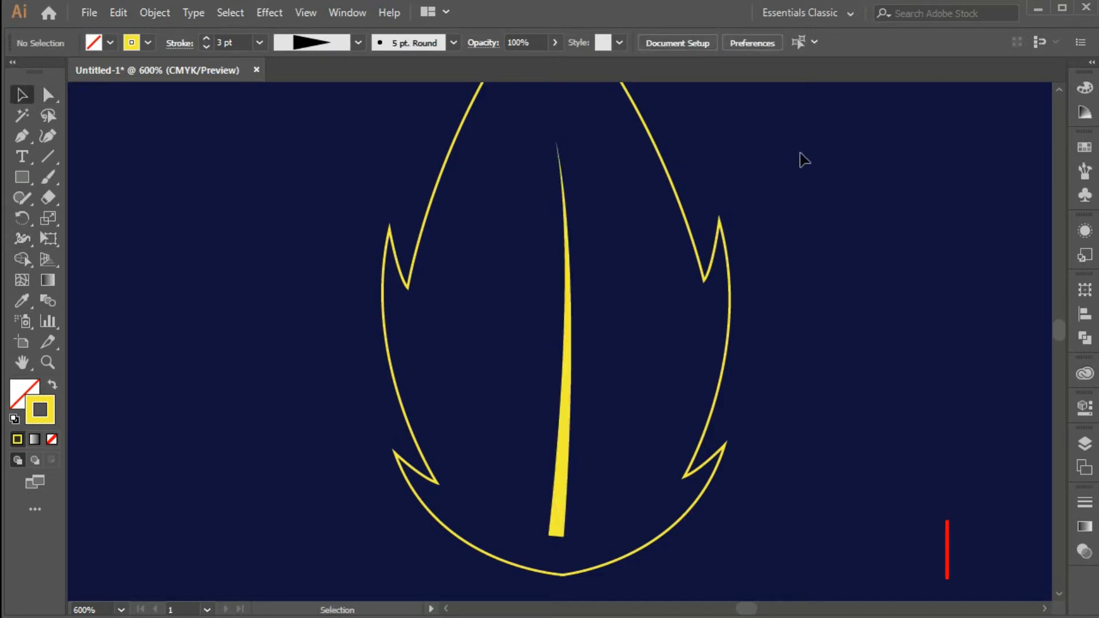
Step: Place a copy of the tapered midrib to the right of the leaf and shorten it into a side vein
key(ctrl+plus)
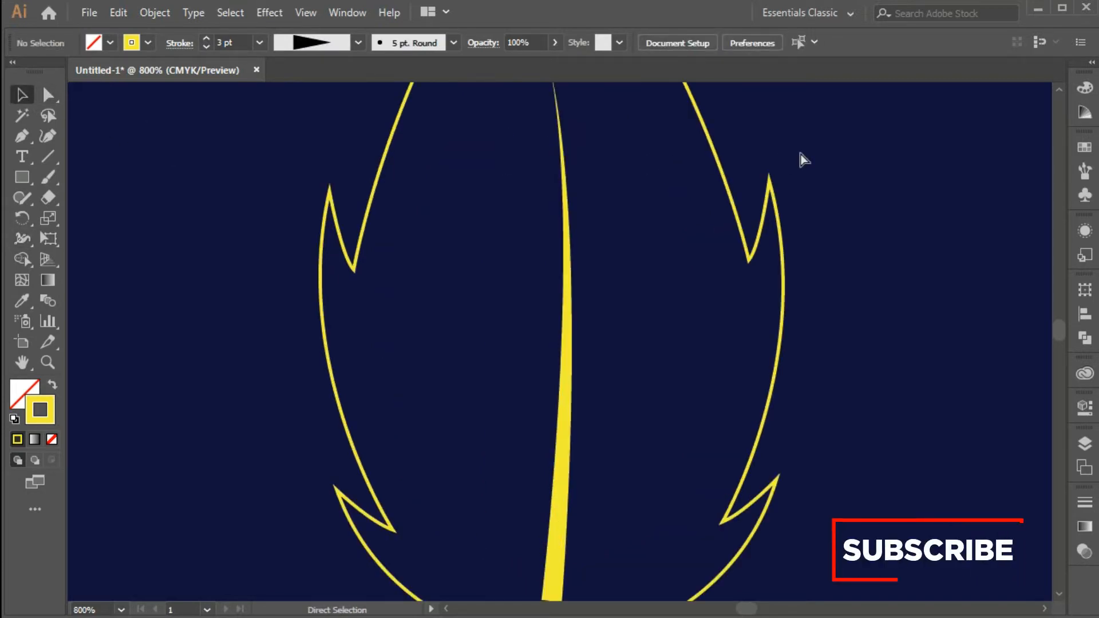
key(ctrl+plus)
key(ctrl+minus)
key(ctrl+minus)
key(ctrl+minus)
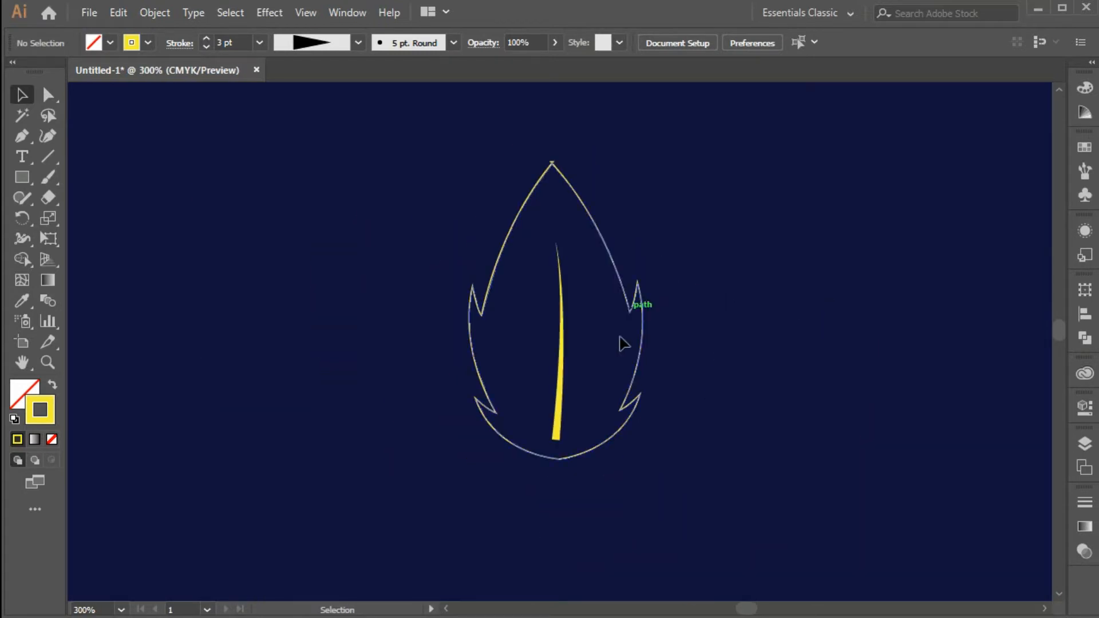
key(ctrl+plus)
click(560, 369)
drag(561, 369, 825, 334)
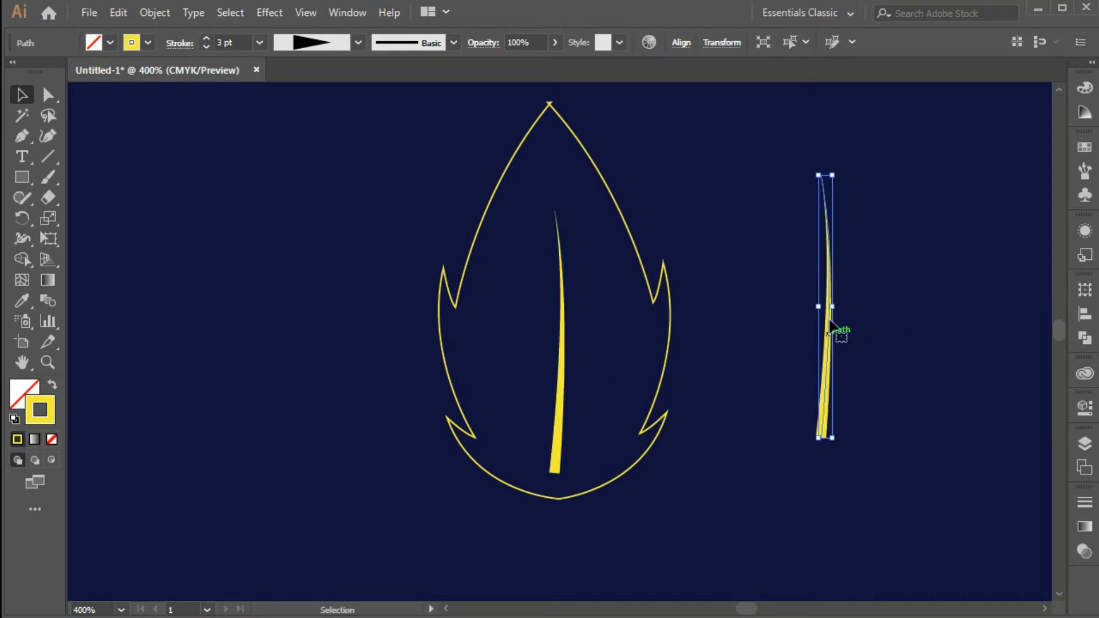
drag(829, 175, 828, 283)
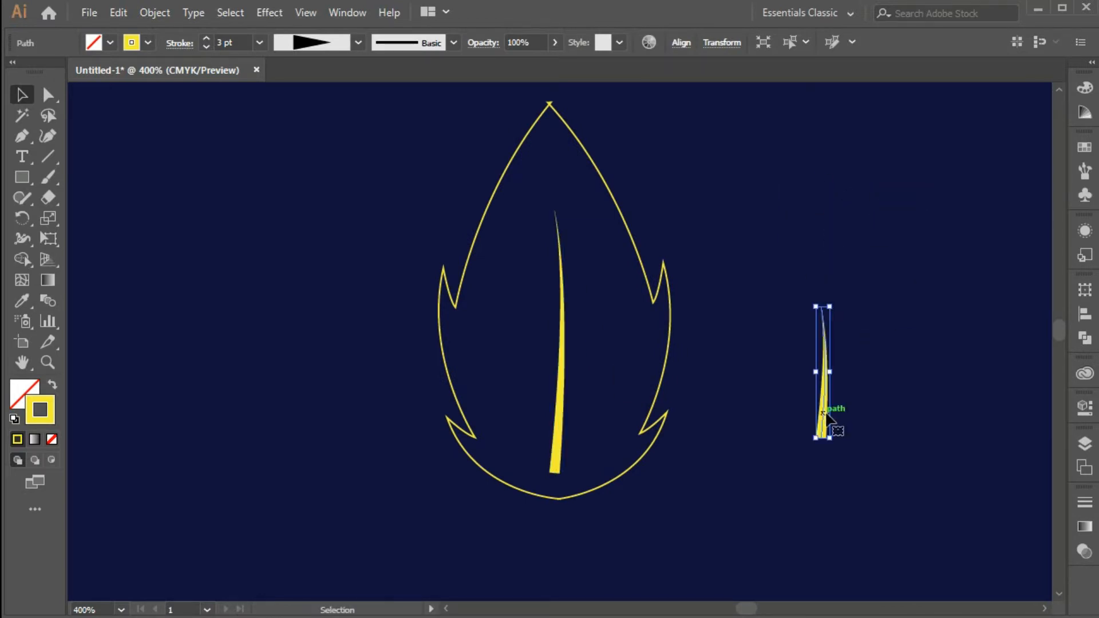
key(ctrl+plus)
click(814, 444)
click(561, 418)
drag(559, 436, 560, 380)
drag(662, 317, 944, 354)
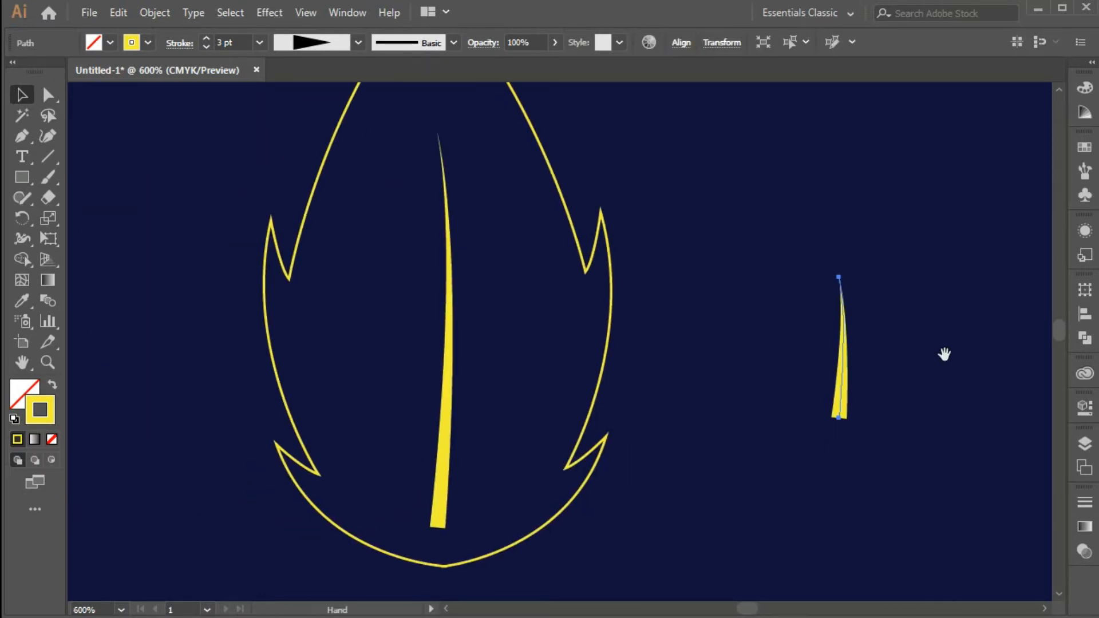
Step: Rotate the short vein diagonally toward the upper right and attach a copy of it to the lower part of the midrib
drag(849, 425, 787, 425)
drag(818, 383, 468, 449)
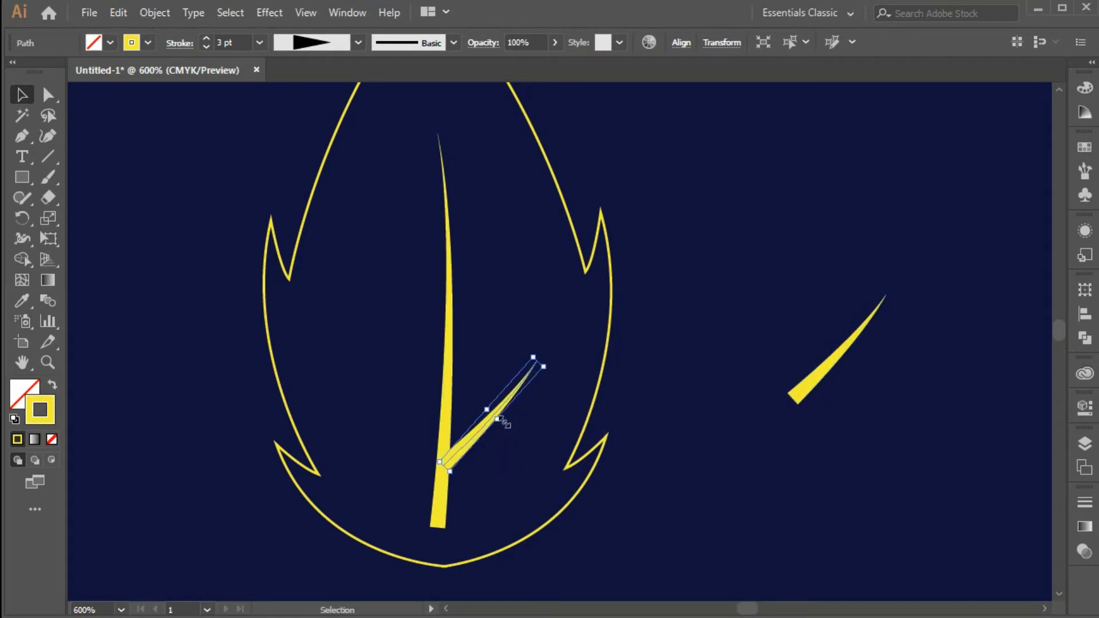
click(517, 441)
Step: Shrink the spare diagonal vein beside the leaf and attach a copy of it halfway up the midrib
click(837, 373)
drag(891, 299, 853, 340)
drag(807, 383, 460, 312)
key(ctrl+shift+a)
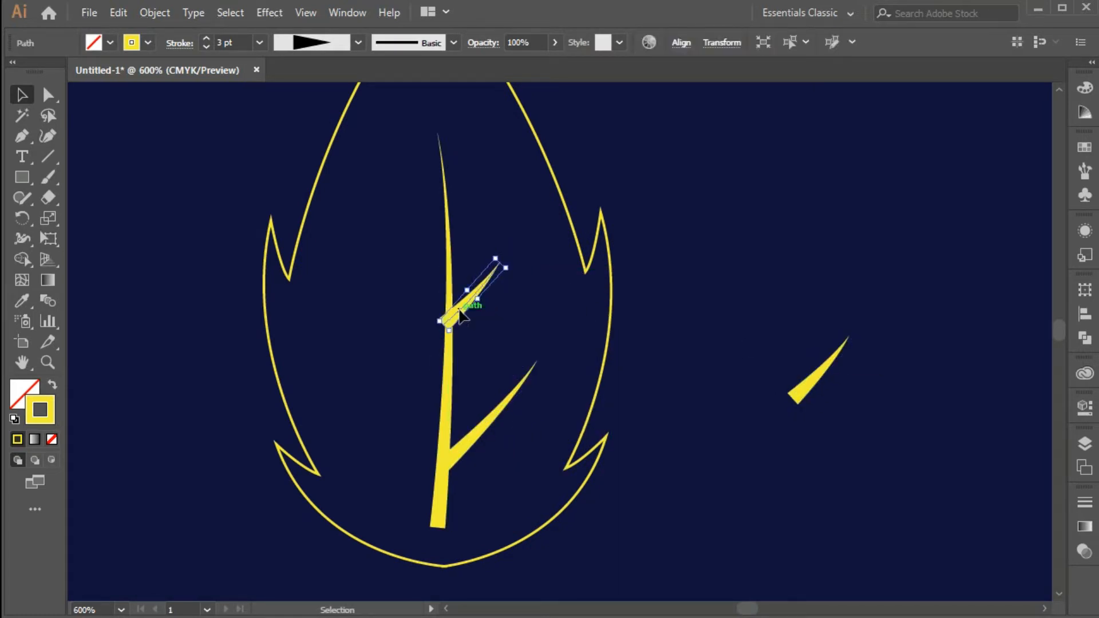
Step: Reflect copies of both right-hand side veins and attach them to the opposite side of the midrib, slightly higher up
click(598, 307)
click(495, 418)
shift+click(473, 297)
right_click(474, 298)
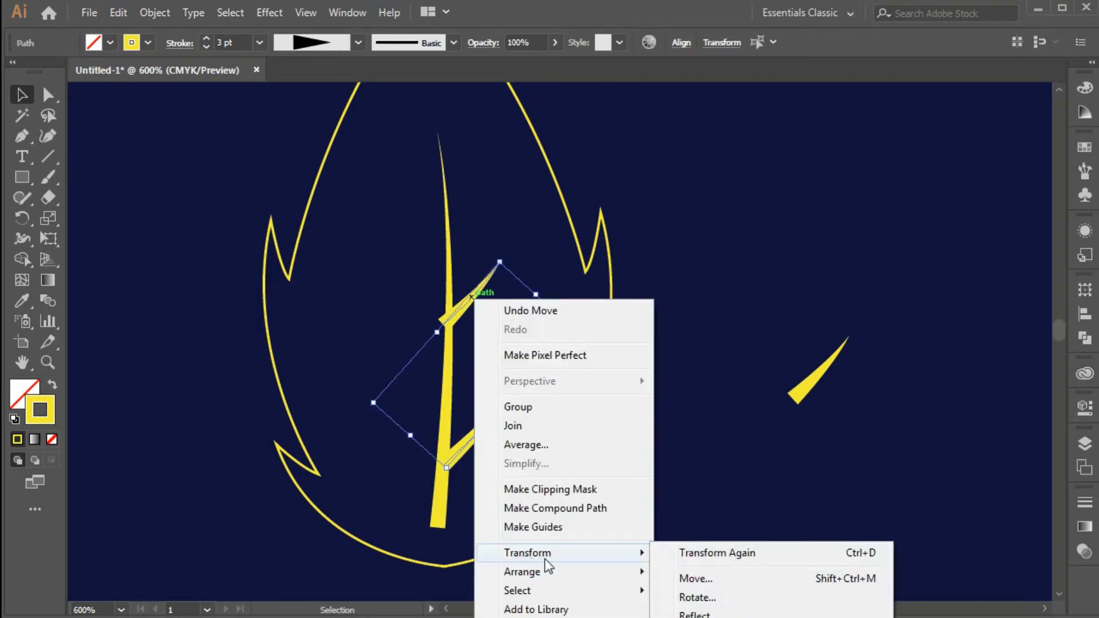
click(694, 614)
click(593, 510)
drag(536, 331, 441, 272)
drag(427, 402, 448, 403)
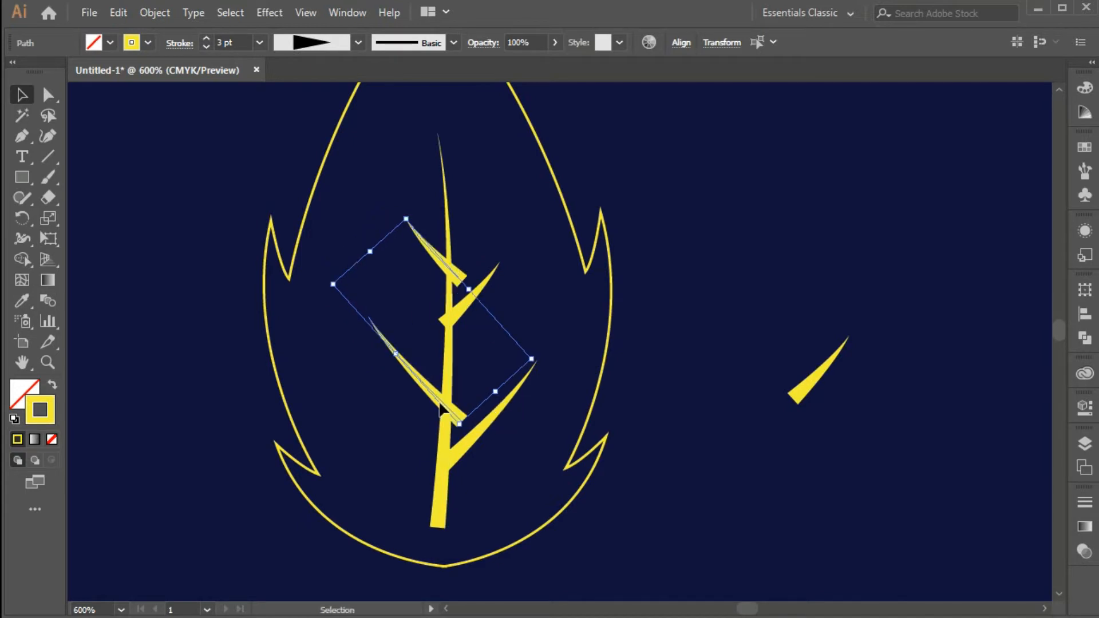
Step: Nudge the upper mirrored vein into place and slim both upper side veins with the Width tool
click(768, 312)
scroll(470, 317, up, 3)
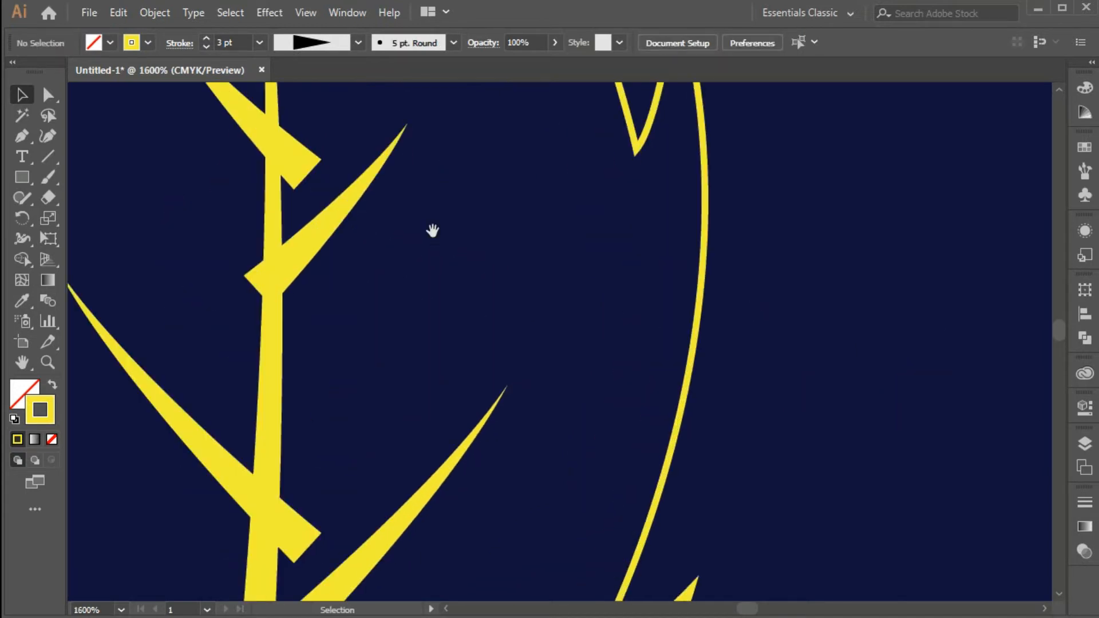
click(344, 235)
drag(312, 182, 349, 218)
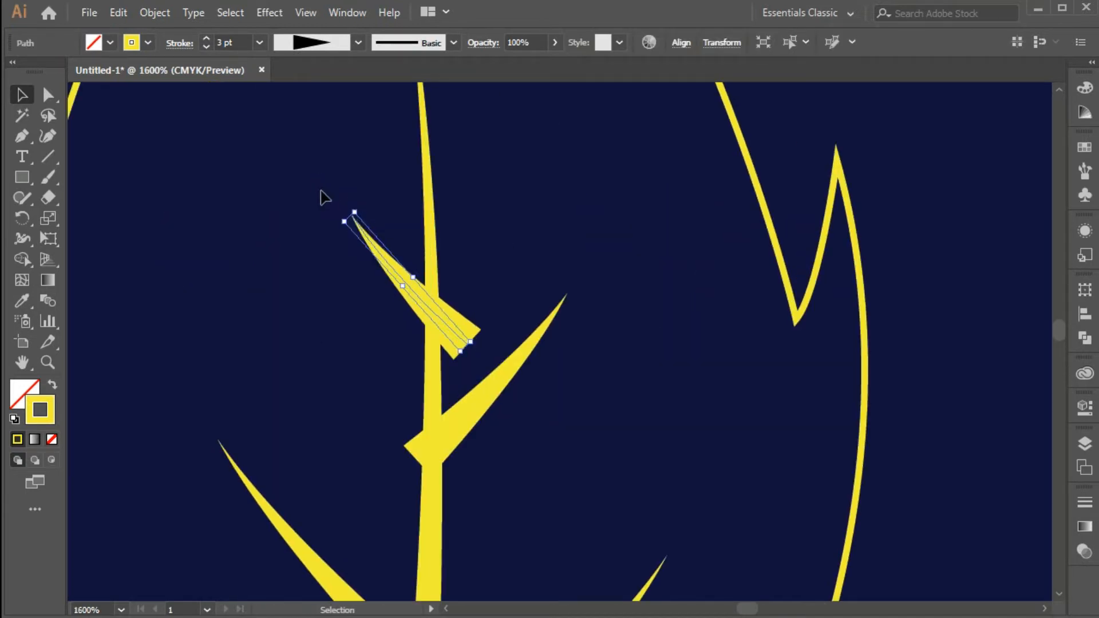
click(23, 238)
drag(466, 346, 468, 344)
drag(407, 449, 412, 449)
scroll(591, 252, down, 6)
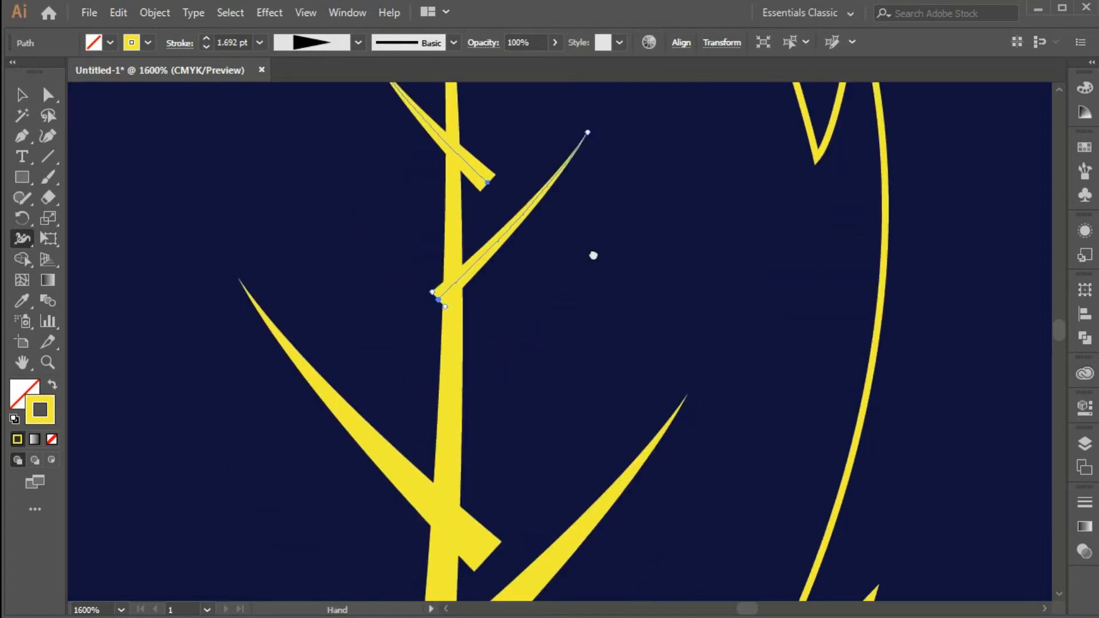
key(v)
key(ctrl+minus)
key(ctrl+minus)
key(ctrl+minus)
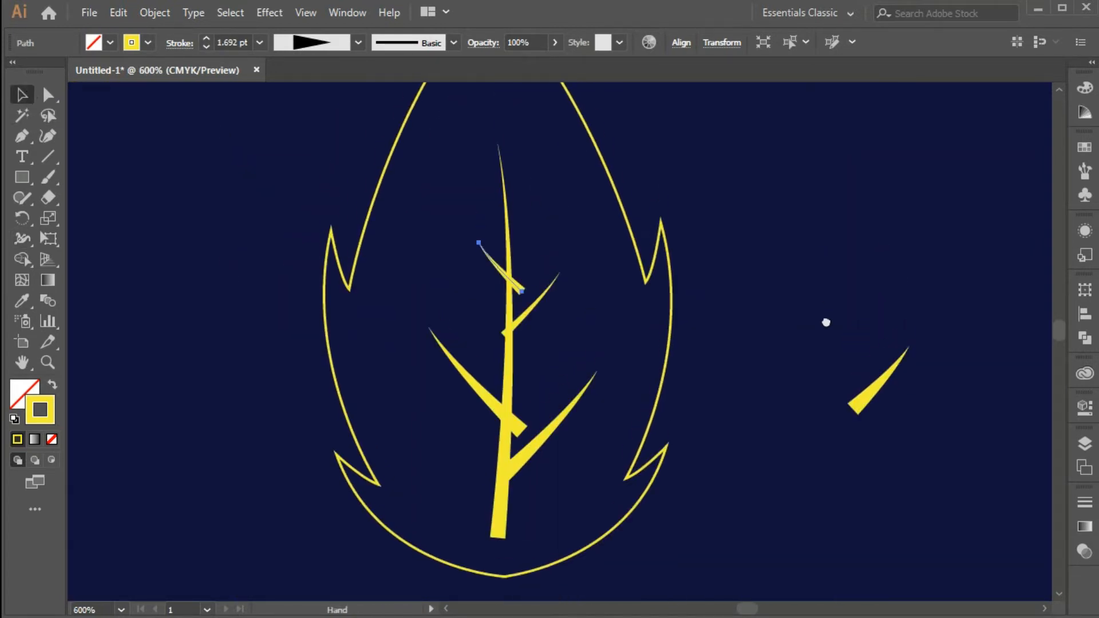
Step: Delete the spare vein beside the leaf and expand the appearance of the midrib and its four side veins
drag(821, 319, 882, 397)
drag(437, 183, 563, 504)
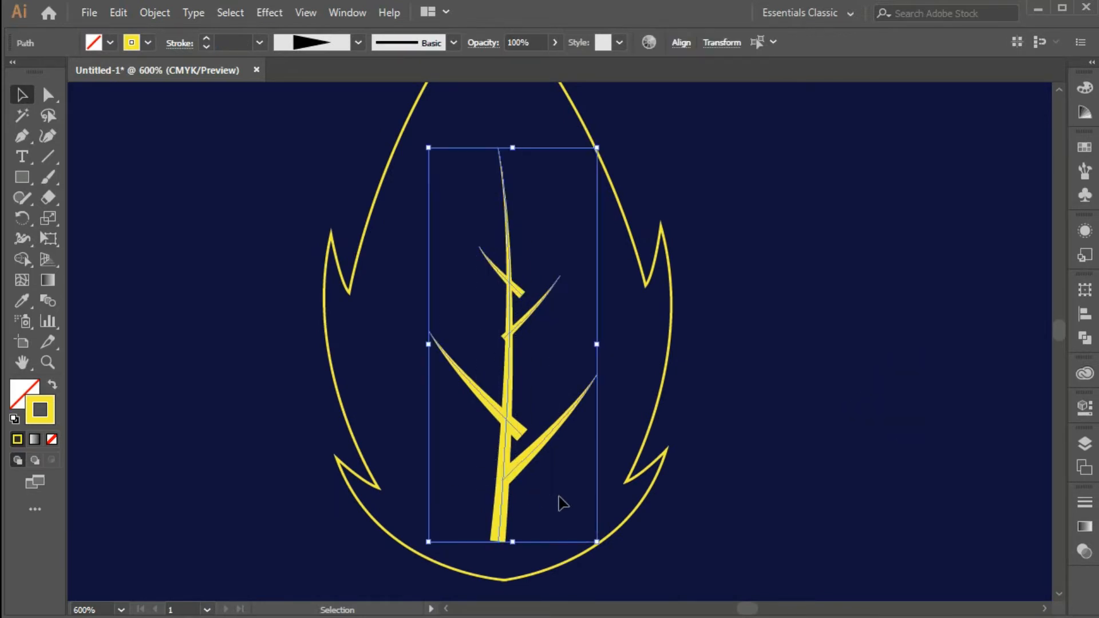
click(153, 13)
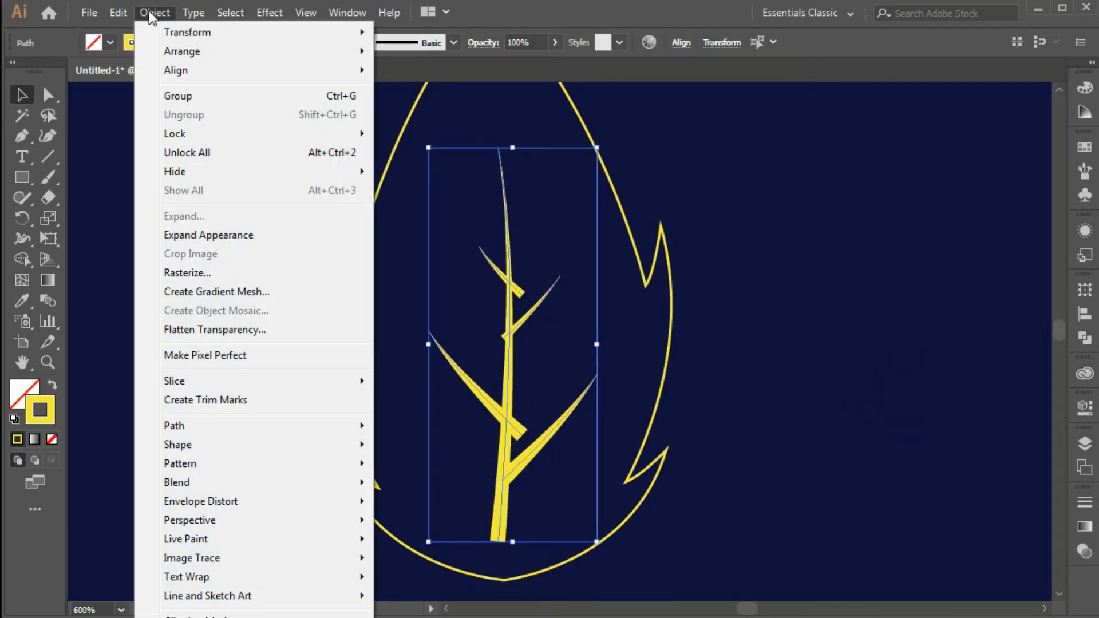
click(171, 235)
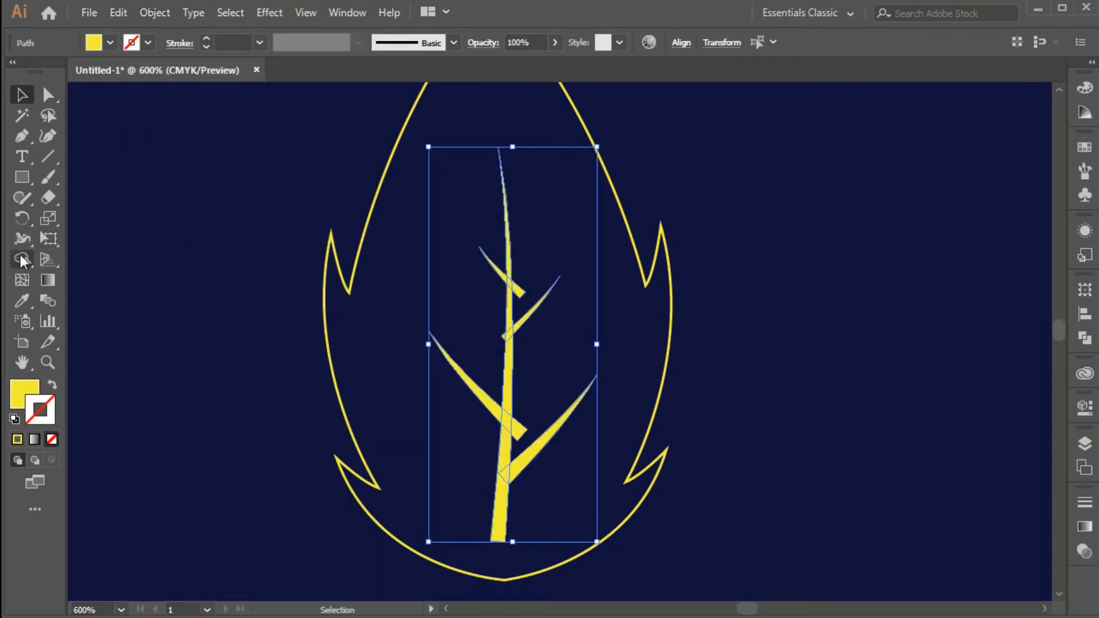
Step: Trim off the vein ends that protrude past the midrib with the Shape Builder tool
click(23, 261)
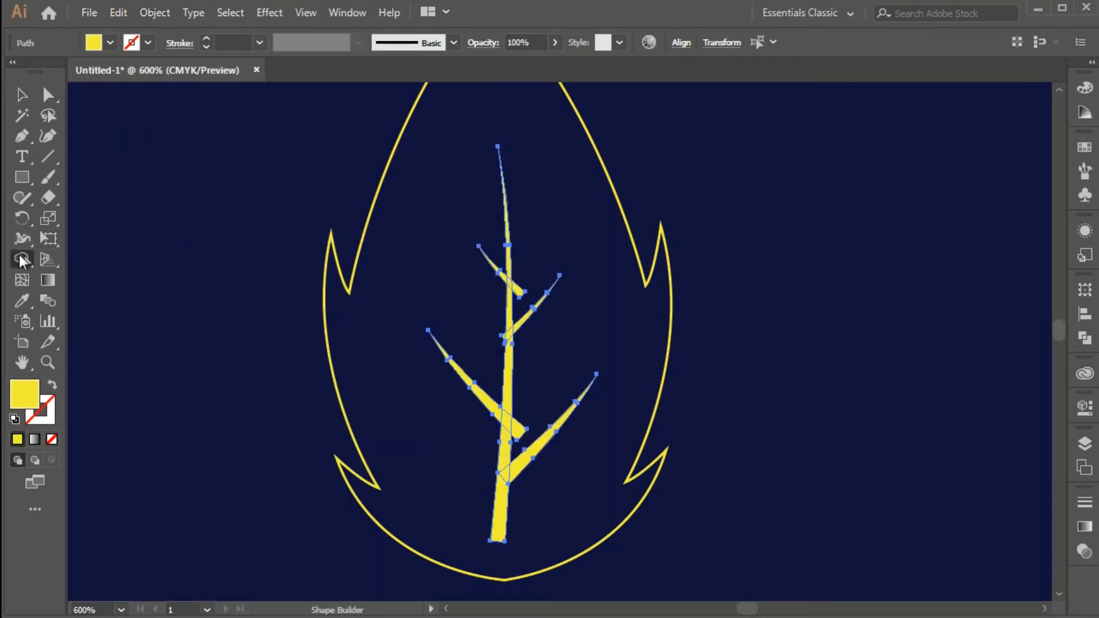
alt+click(517, 295)
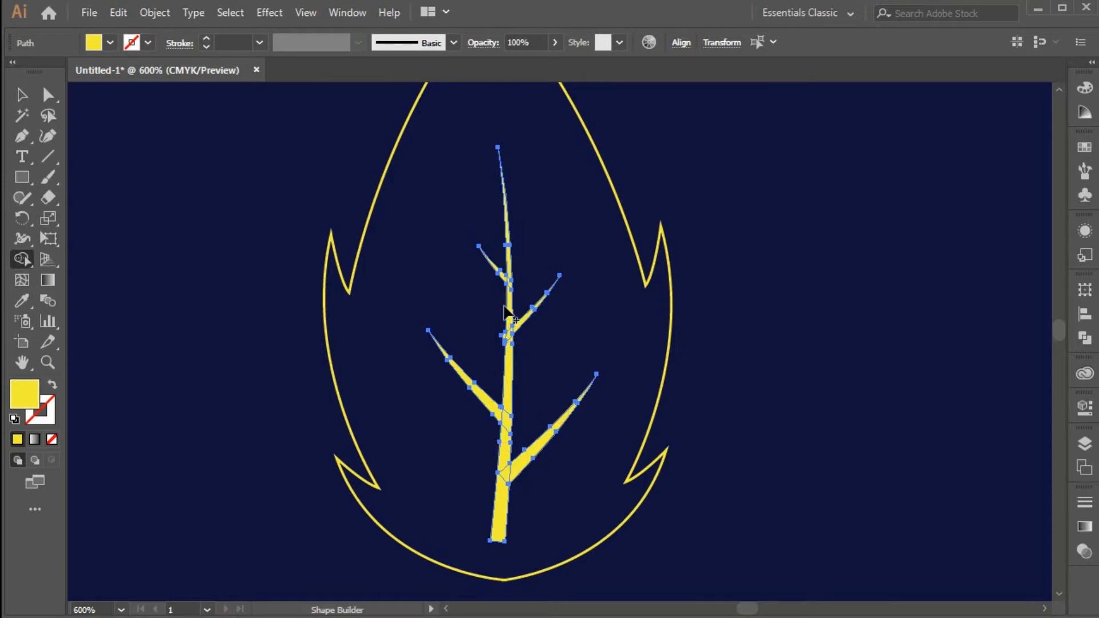
scroll(506, 312, down, 1)
scroll(506, 312, up, 4)
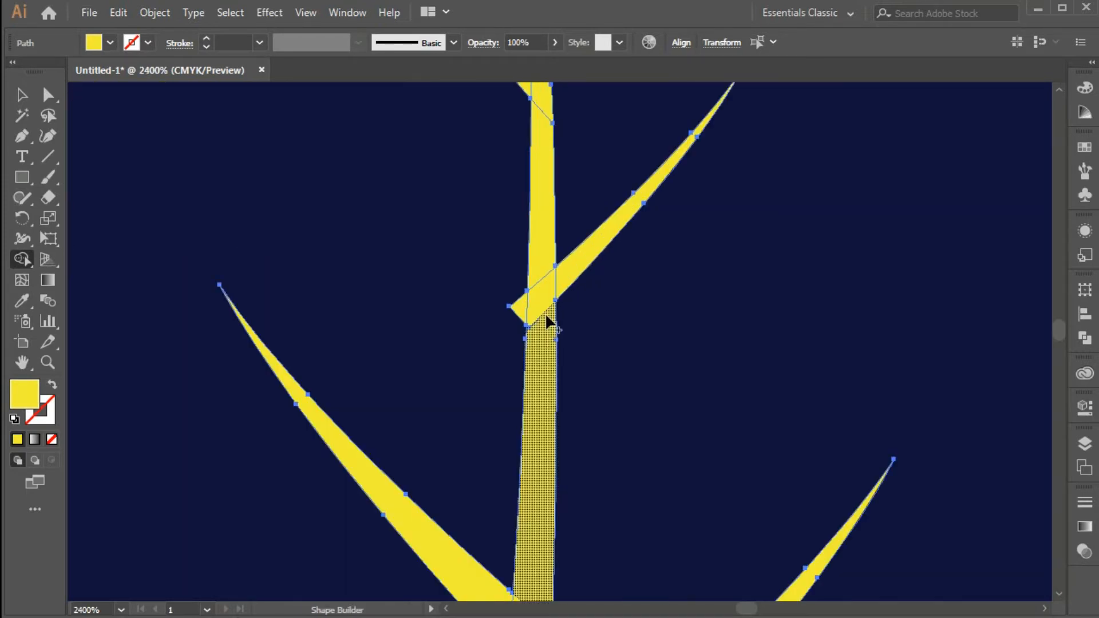
alt+click(520, 307)
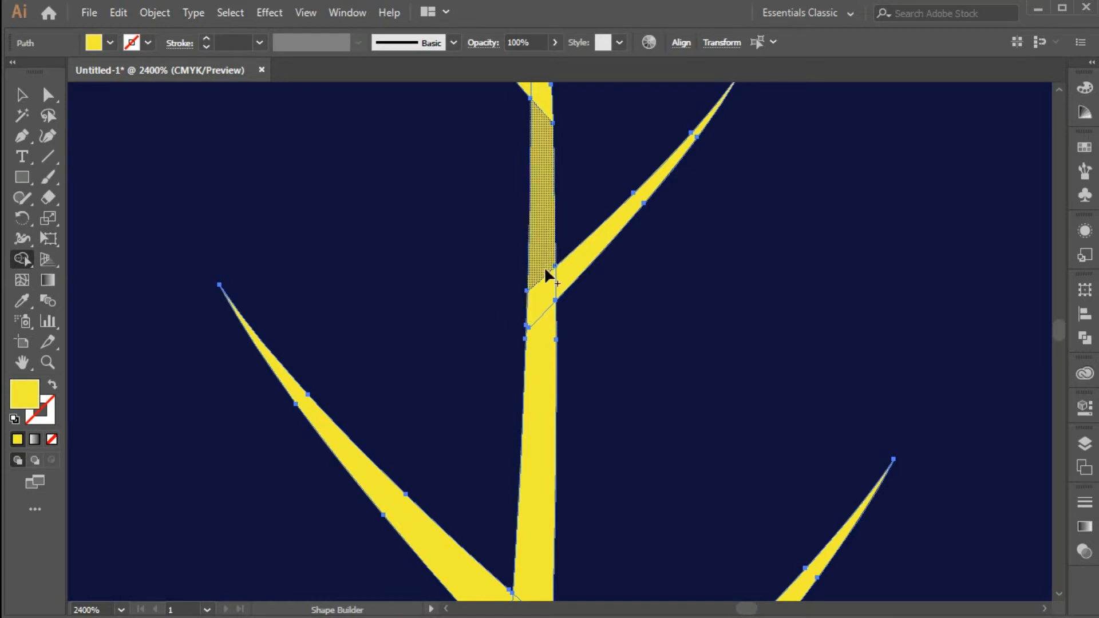
Step: Merge the side veins and the midrib segments into one shape with the Shape Builder tool
mouse_move(544, 261)
mouse_down()
mouse_move(553, 318)
mouse_move(544, 314)
mouse_up()
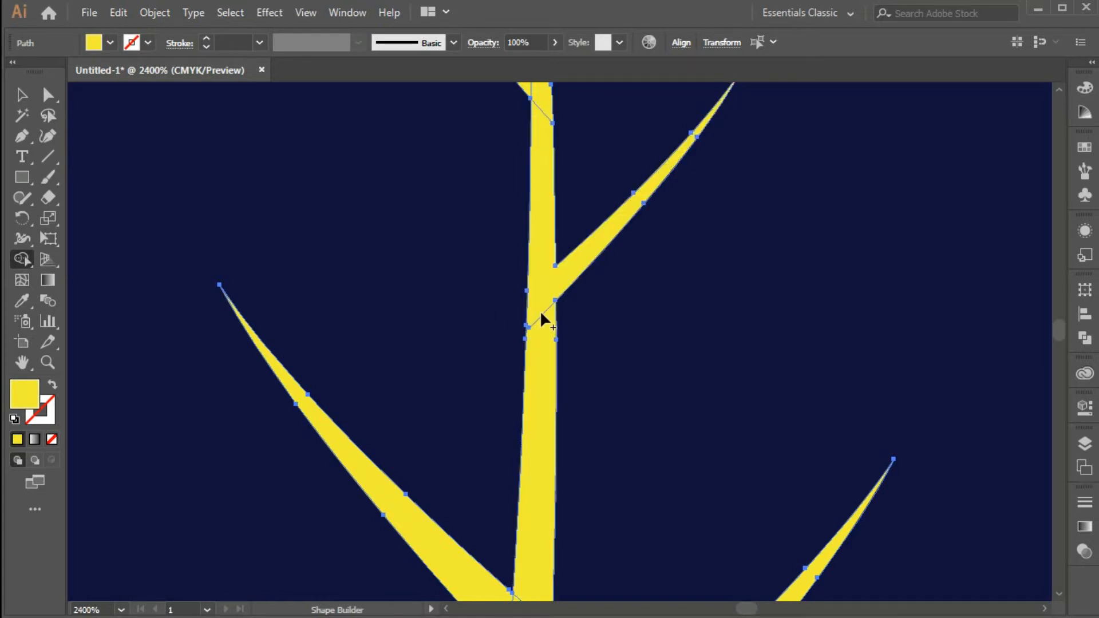
drag(584, 393, 584, 139)
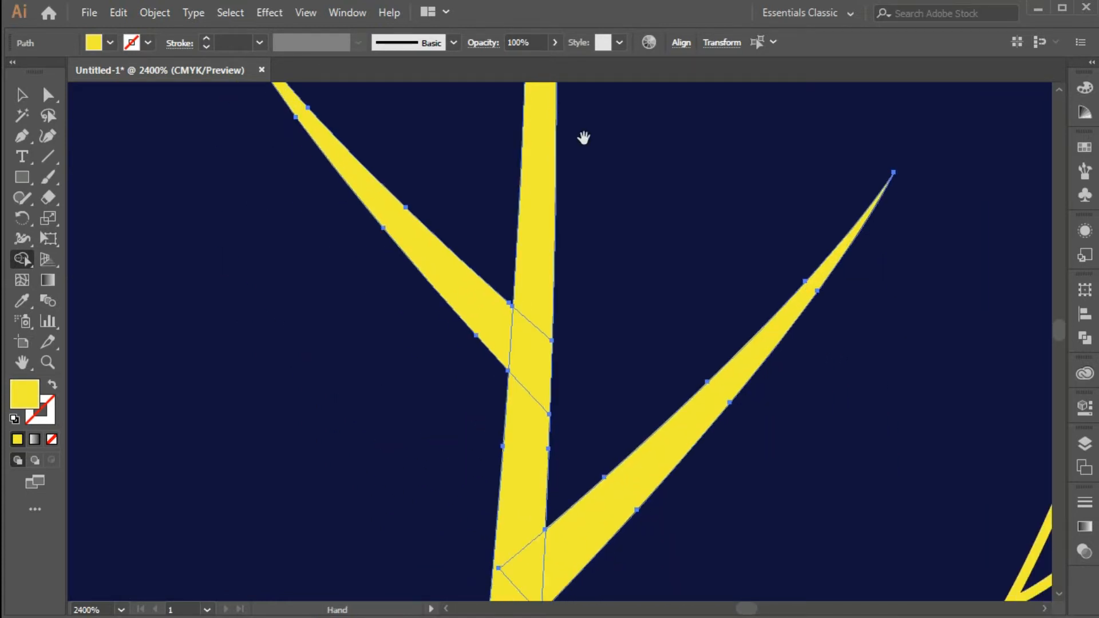
mouse_move(495, 329)
mouse_down()
mouse_move(530, 335)
mouse_move(529, 311)
mouse_move(529, 446)
mouse_up()
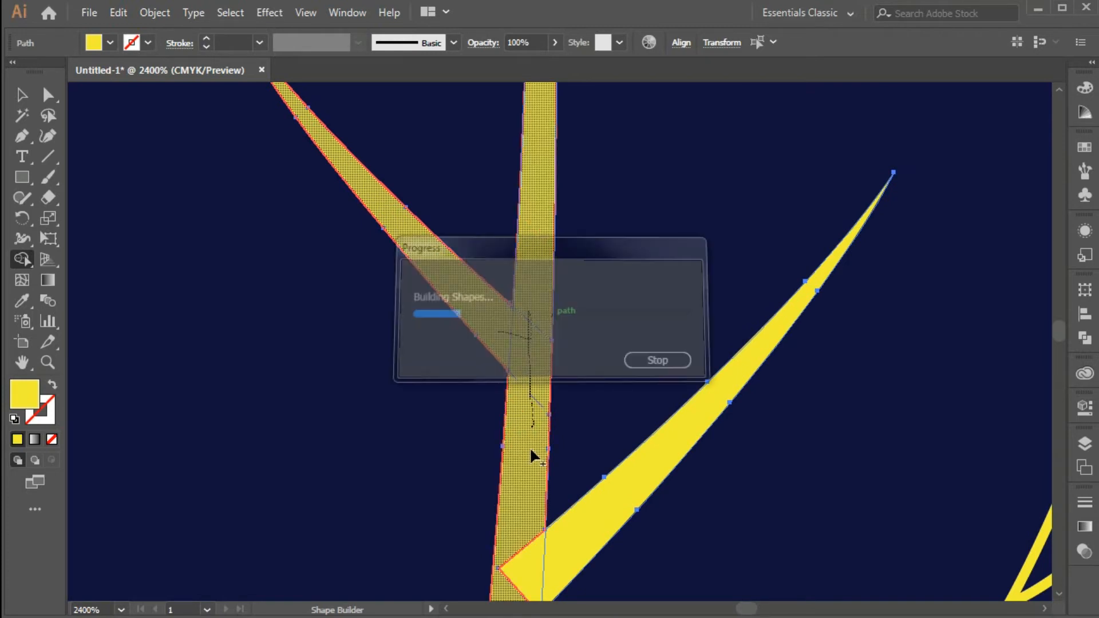
mouse_move(516, 524)
mouse_down()
mouse_move(526, 559)
mouse_move(561, 553)
mouse_up()
drag(535, 412, 410, 527)
mouse_move(408, 323)
mouse_down()
mouse_move(402, 581)
mouse_move(422, 432)
mouse_up()
mouse_move(424, 283)
mouse_down()
mouse_move(422, 351)
mouse_move(420, 315)
mouse_move(403, 305)
mouse_up()
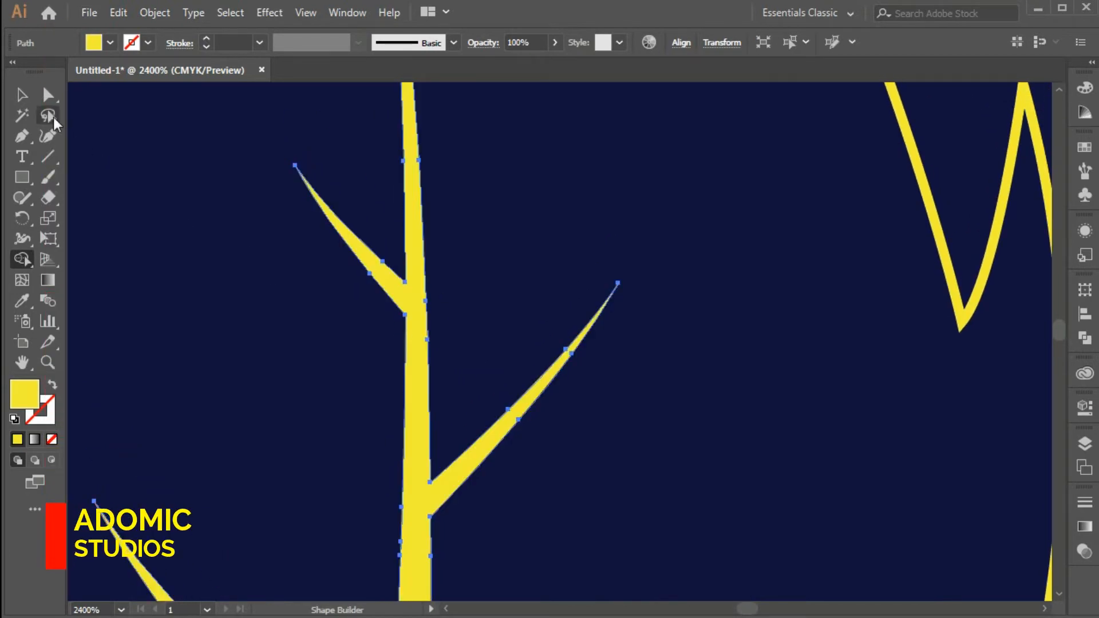
Step: Group the leaf outline together with the merged vein shape
click(21, 95)
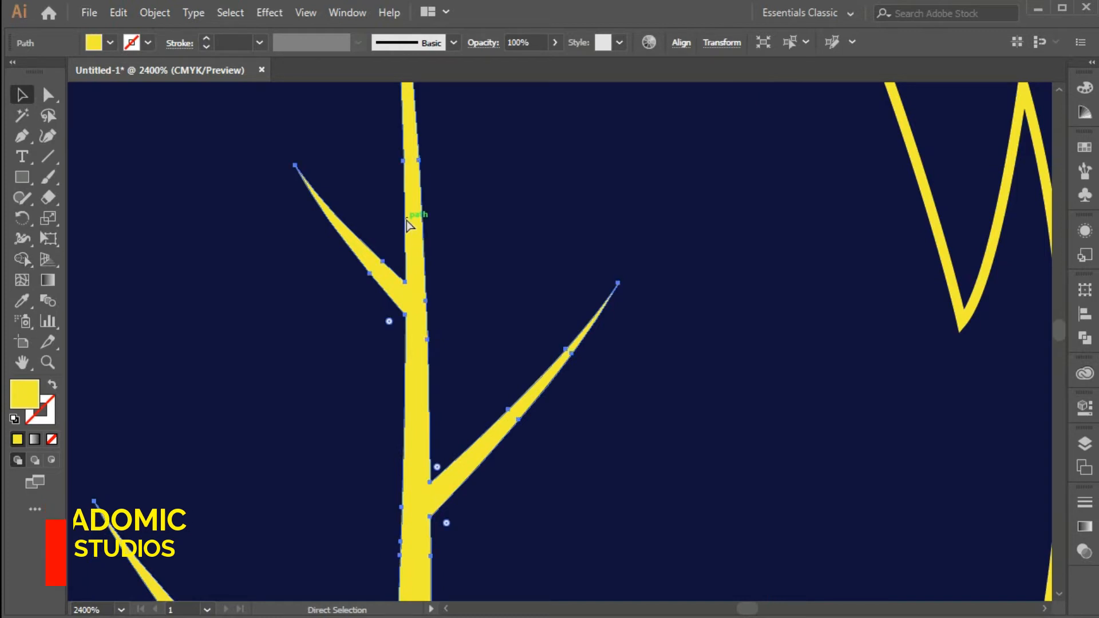
key(ctrl+minus)
key(ctrl+minus)
key(ctrl+minus)
key(ctrl+minus)
key(ctrl+minus)
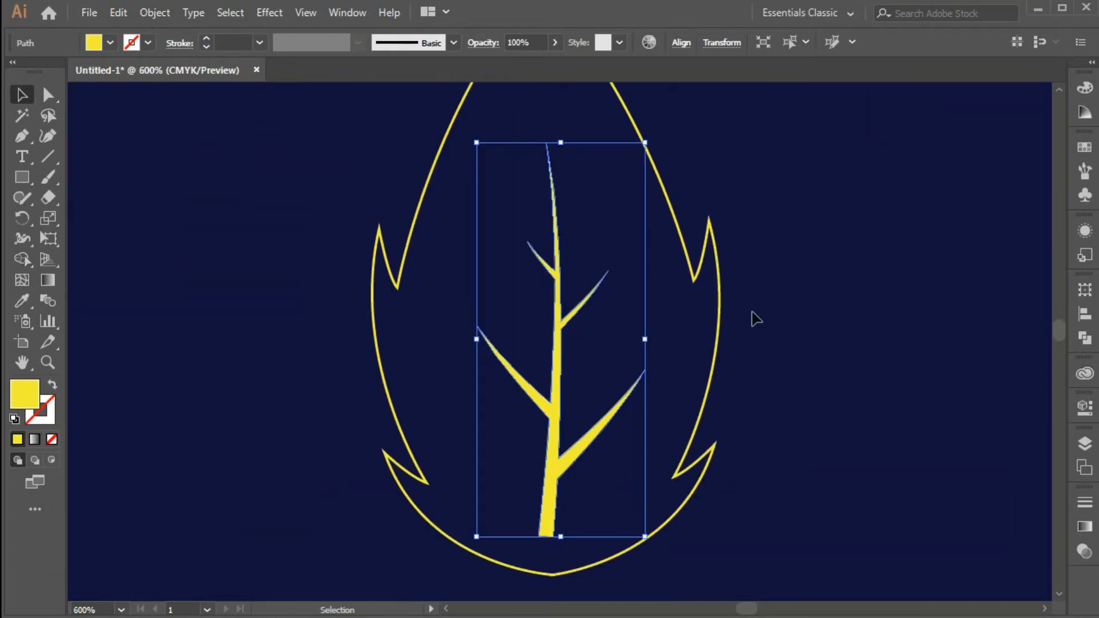
drag(331, 179, 701, 495)
click(174, 13)
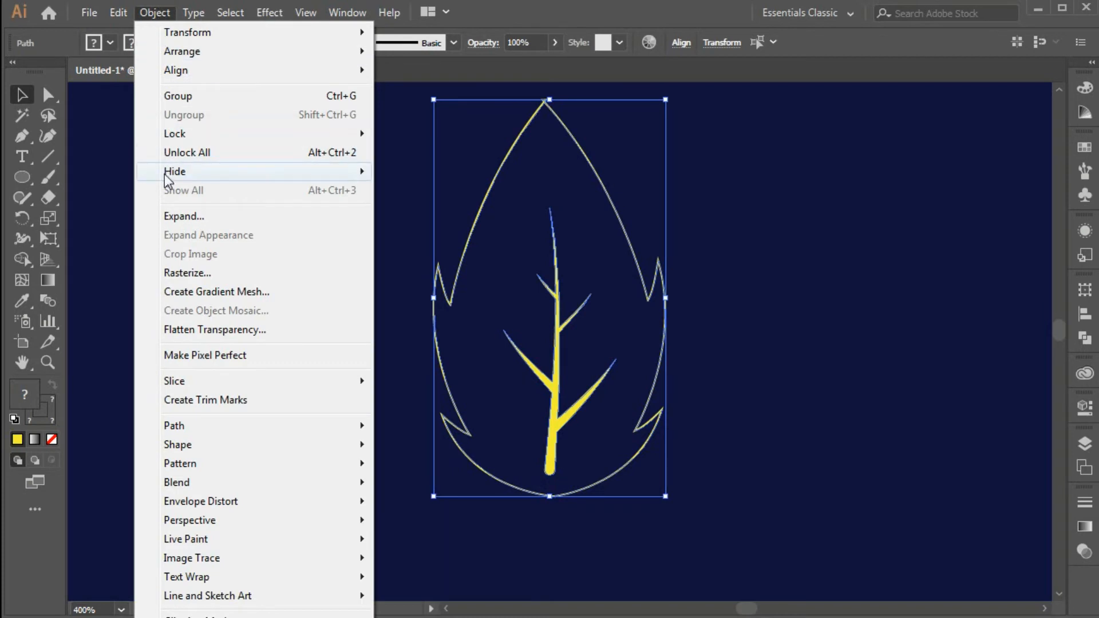
click(177, 96)
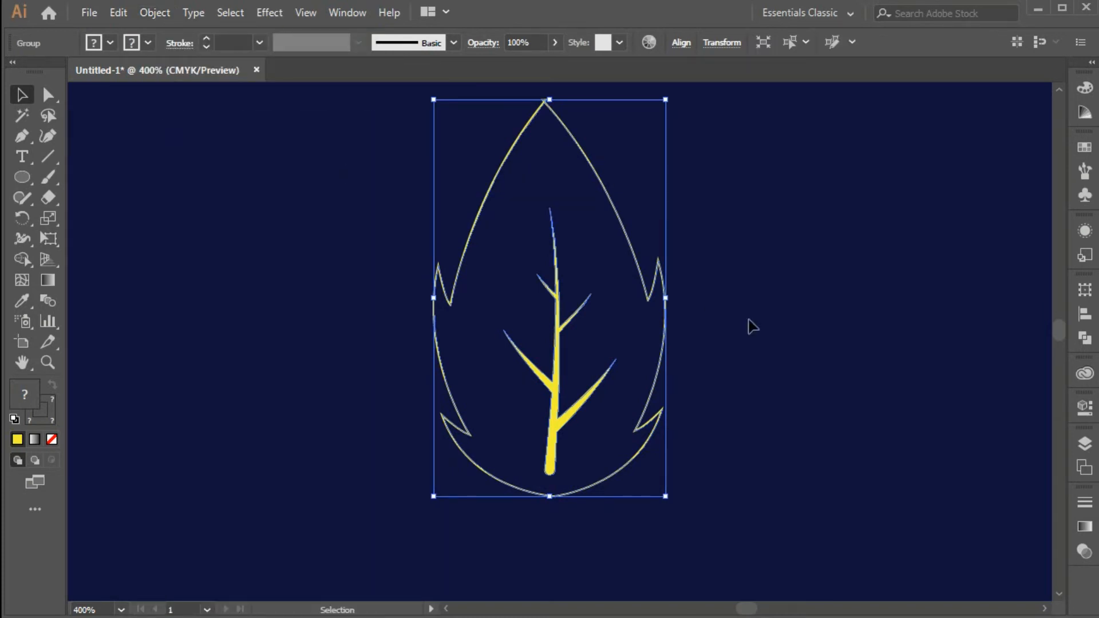
click(752, 326)
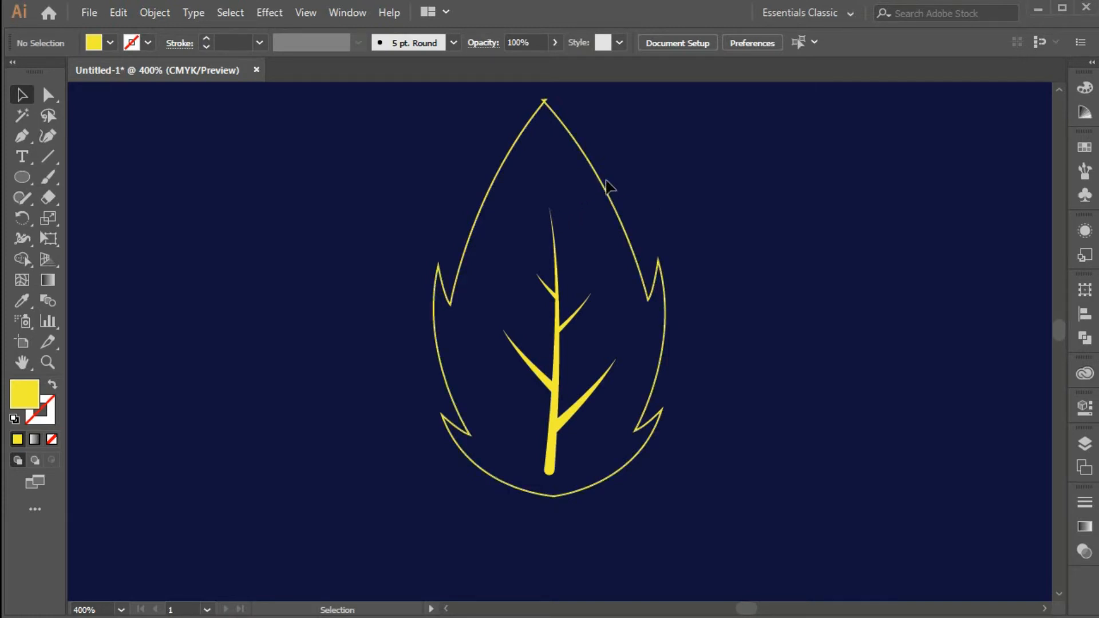
click(203, 39)
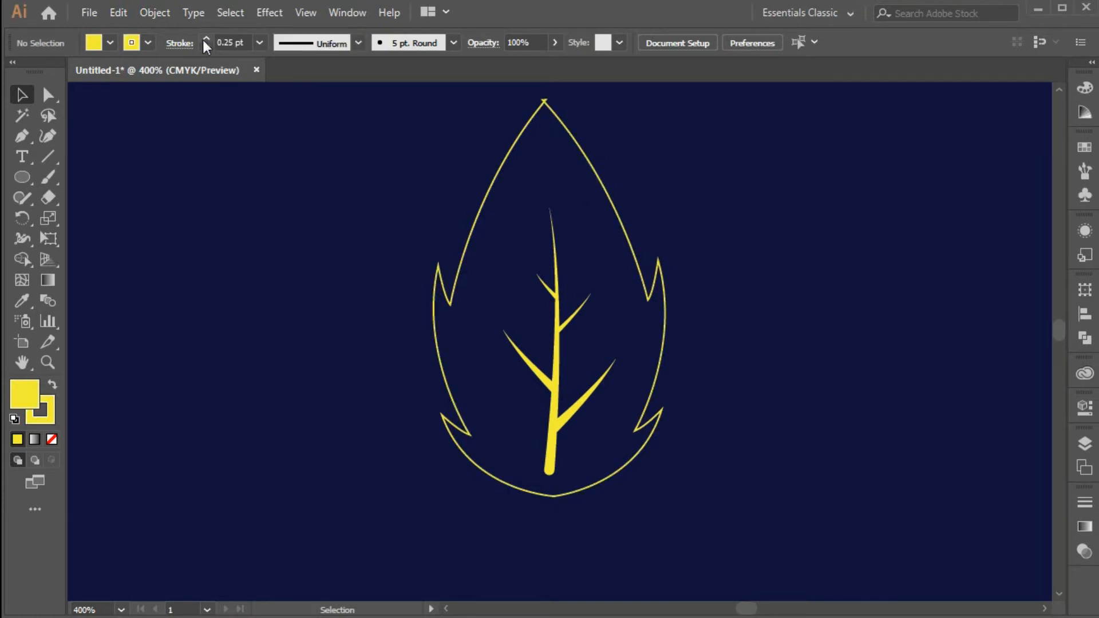
click(204, 38)
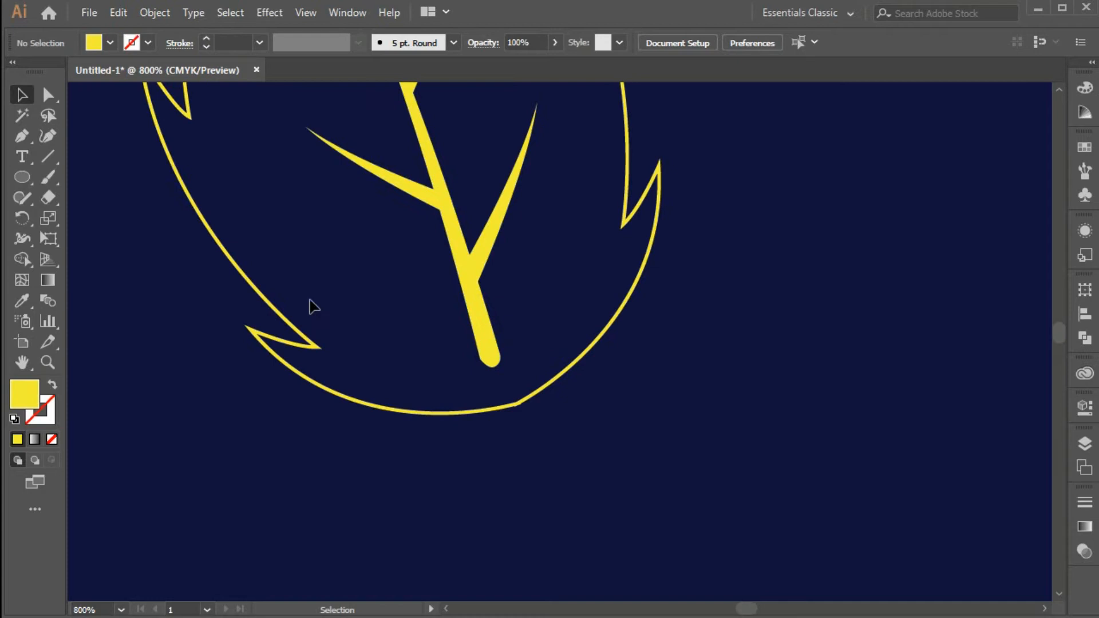
Step: Draw a closed trunk shape with the Pen tool from the midrib's lower end past the leaf's base, flaring to a concave foot
click(23, 138)
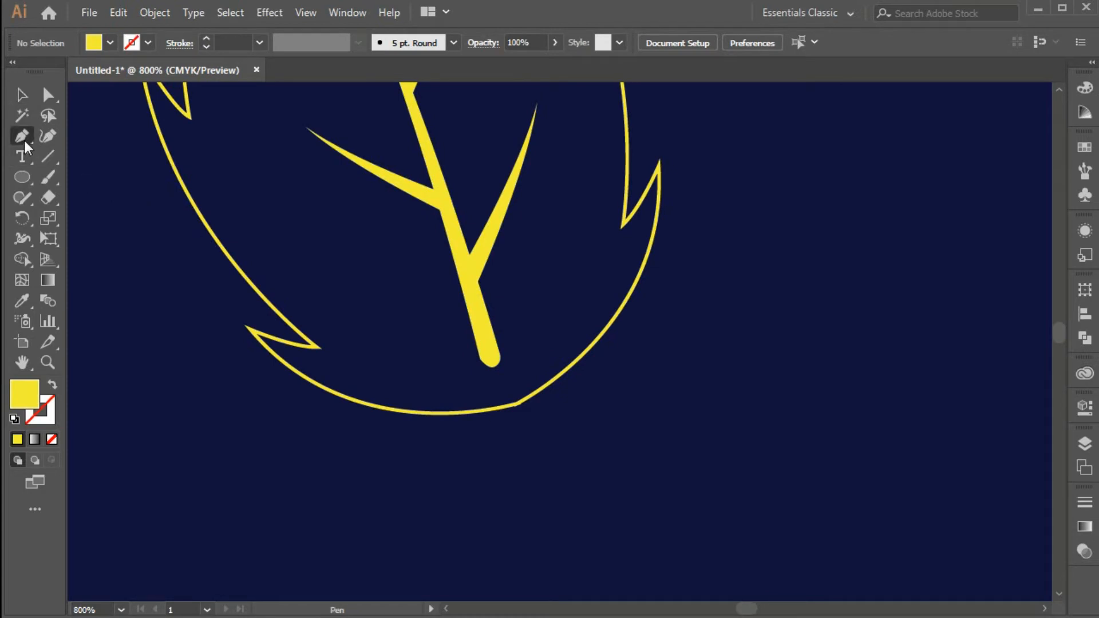
click(479, 354)
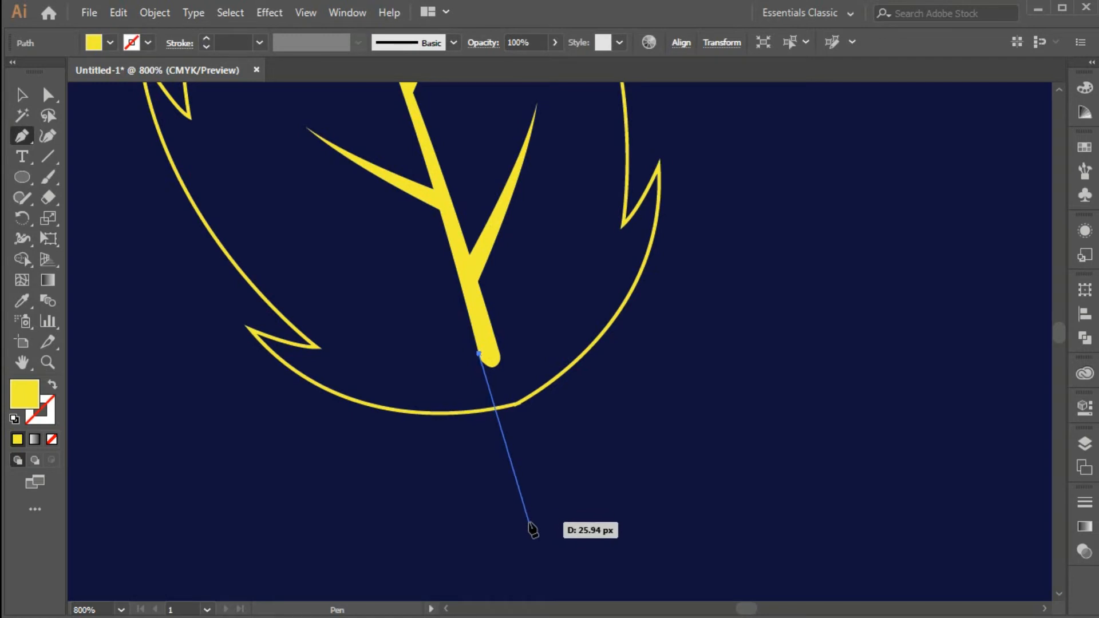
drag(526, 532, 517, 478)
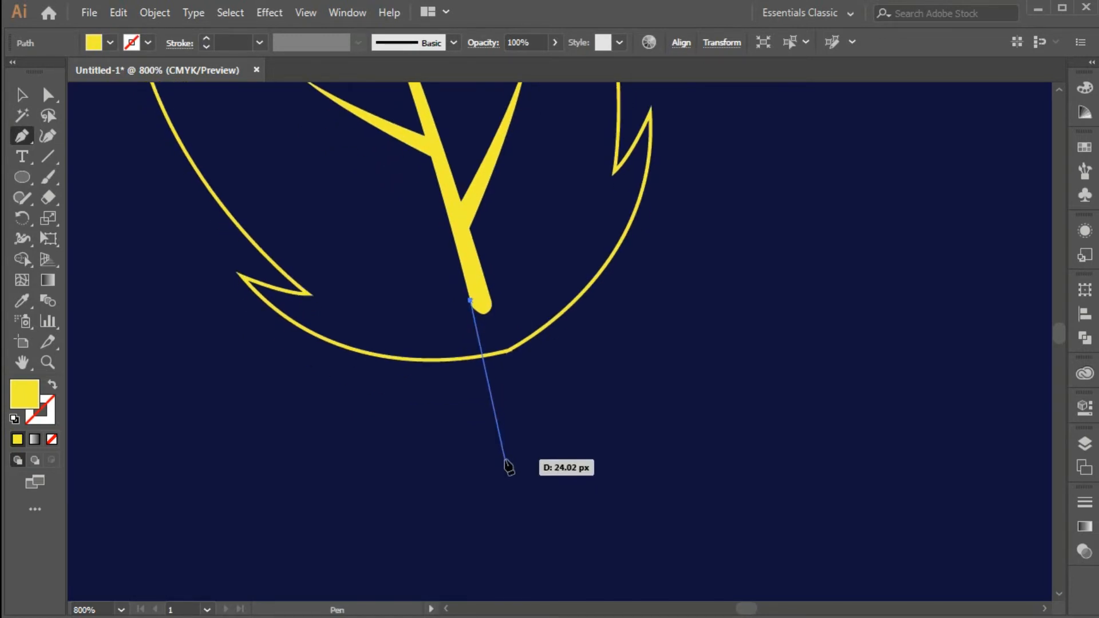
drag(504, 454, 508, 473)
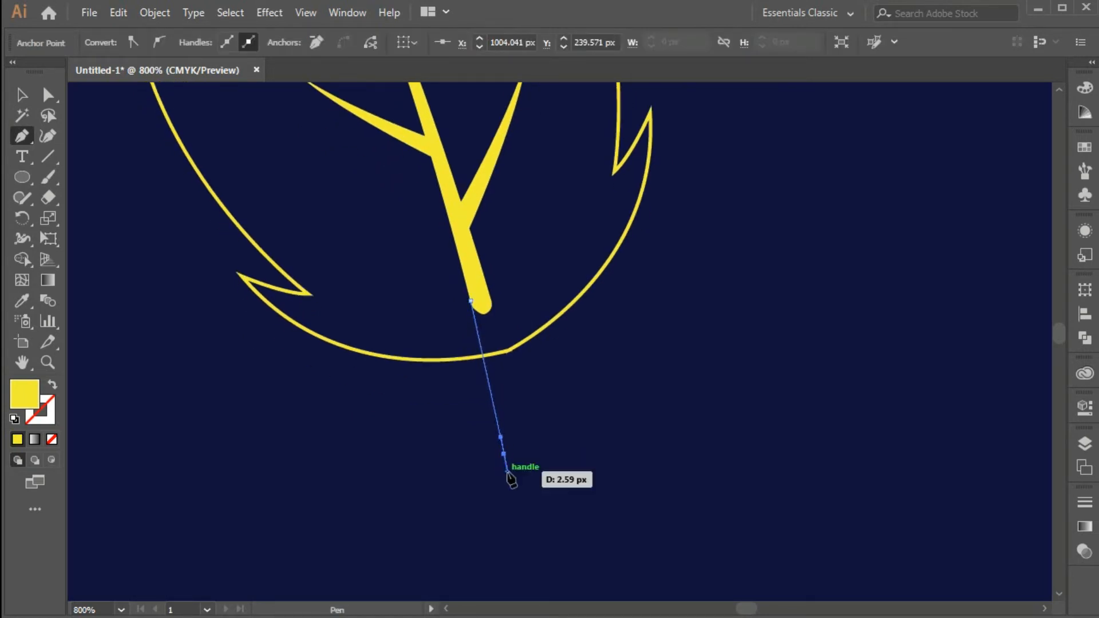
key(ctrl+z)
drag(498, 535, 492, 558)
click(588, 498)
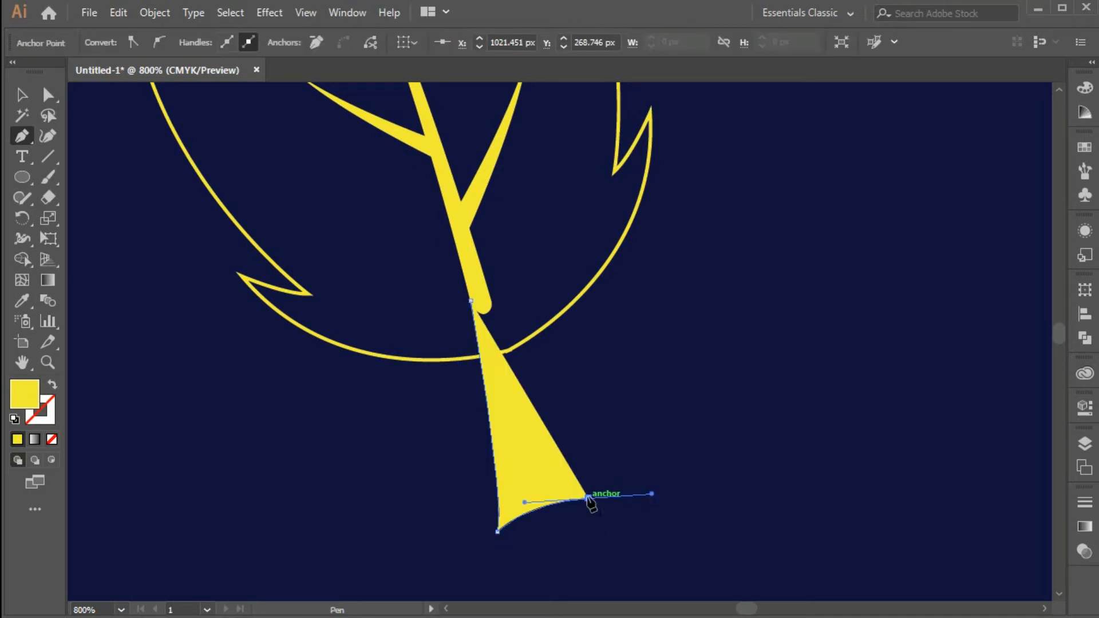
drag(505, 359, 489, 291)
drag(471, 219, 467, 209)
click(489, 291)
click(473, 302)
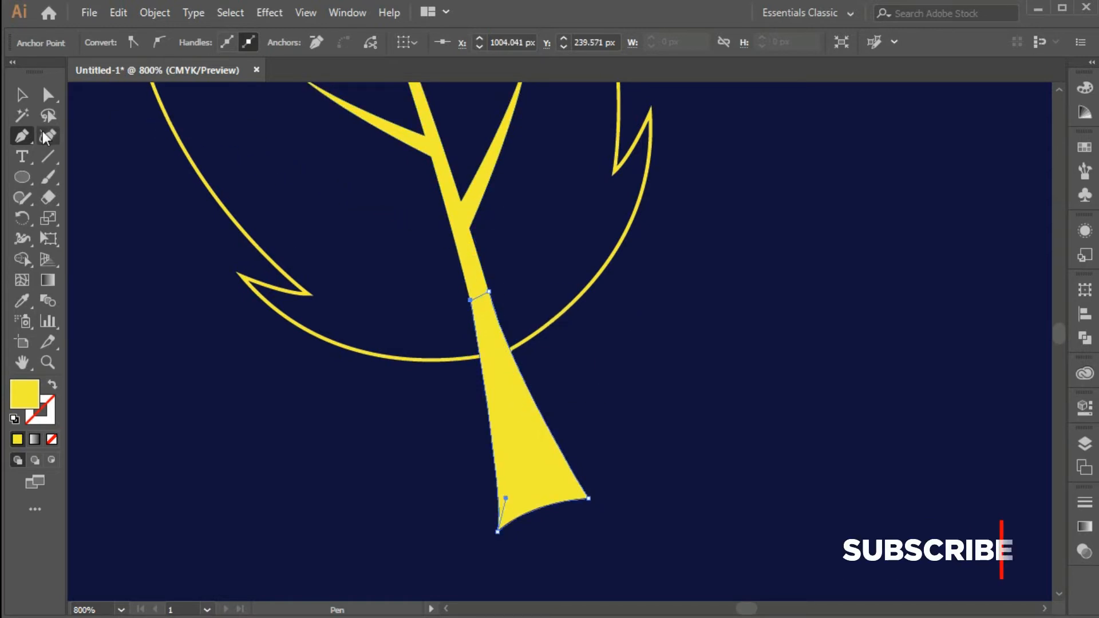
ctrl+click(536, 316)
key(ctrl+minus)
key(ctrl+minus)
key(ctrl+minus)
key(ctrl+minus)
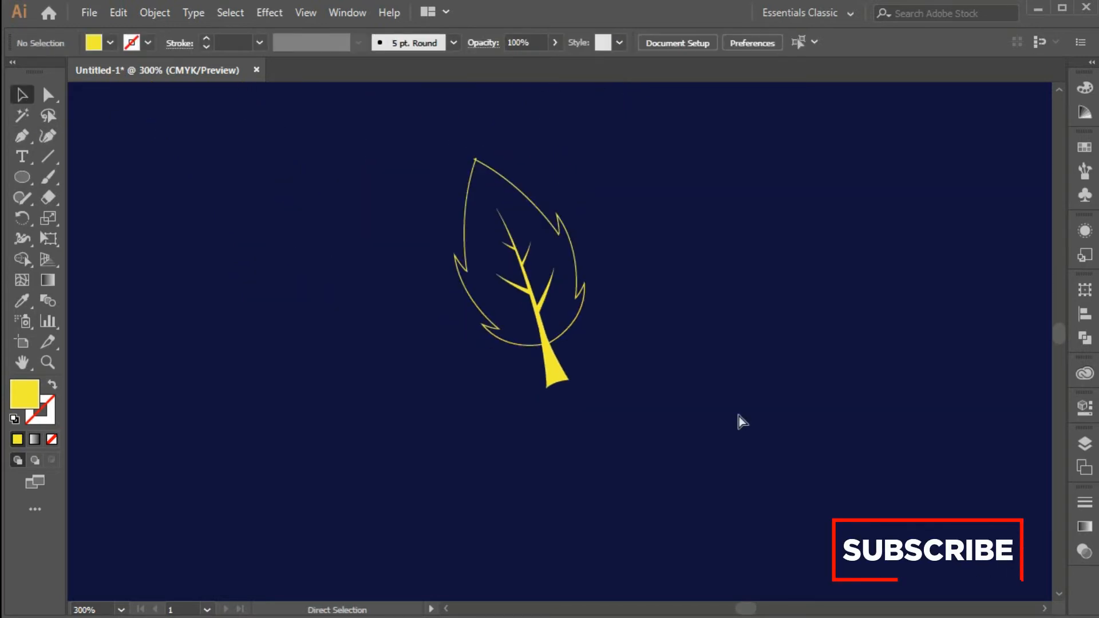
Step: Shrink the trunk shape slightly and reposition it so its narrow end blends into the midrib
key(ctrl+plus)
key(ctrl+plus)
key(ctrl+plus)
key(ctrl+plus)
drag(681, 461, 588, 270)
click(415, 261)
drag(505, 333, 490, 302)
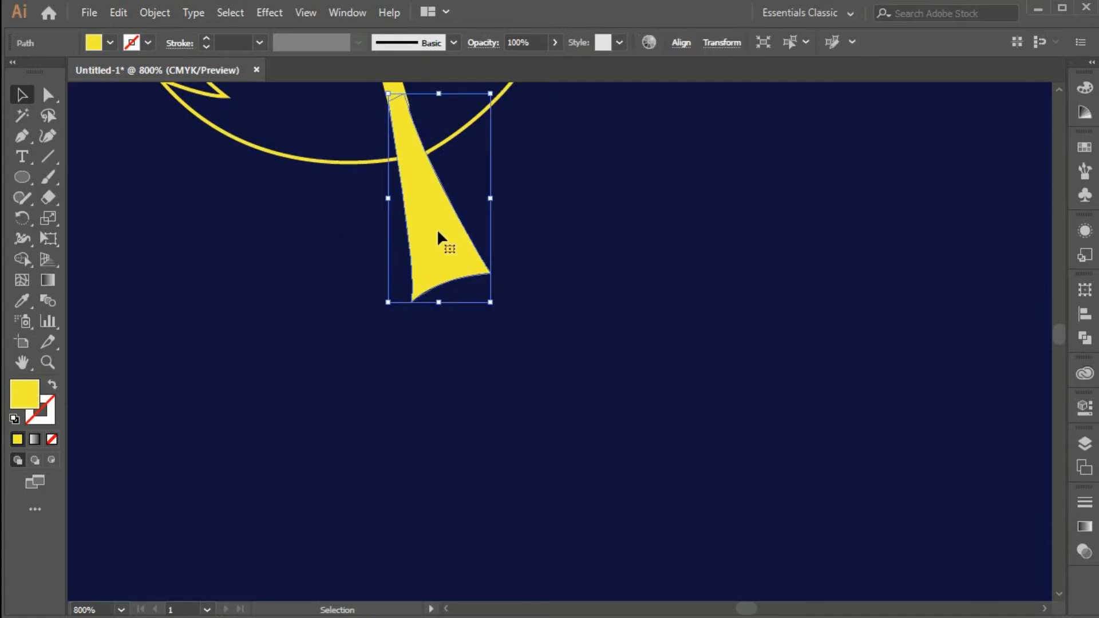
drag(438, 228, 440, 213)
drag(641, 231, 635, 485)
drag(422, 413, 410, 393)
click(666, 462)
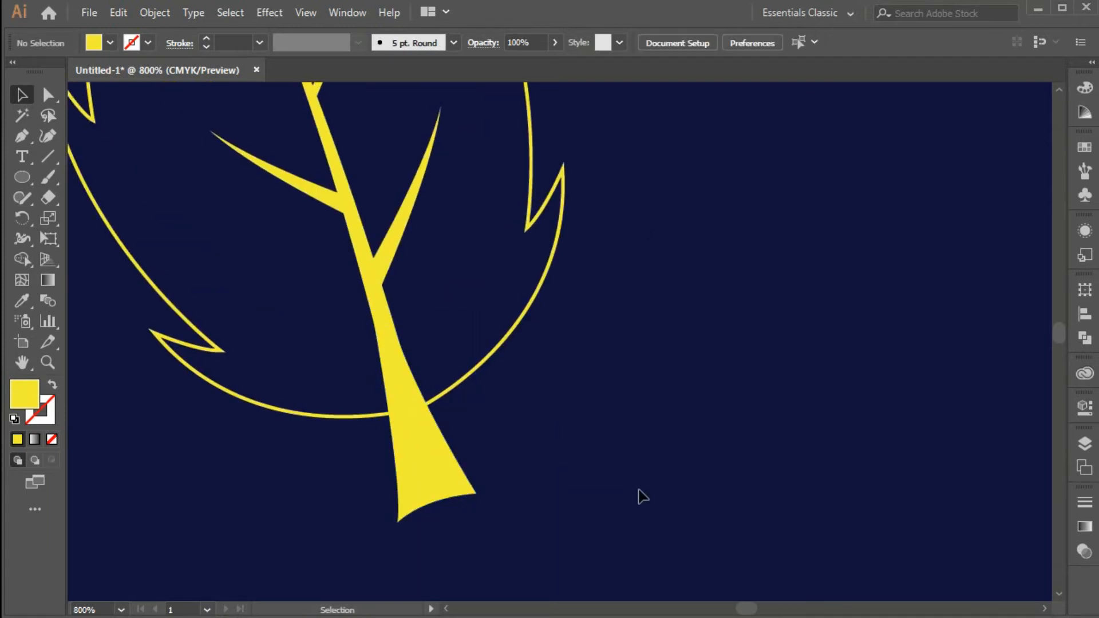
Step: Draw a closed pointed tip about 10 px wide and 16 px tall just below the trunk's concave foot with the Pen tool
drag(642, 496, 584, 347)
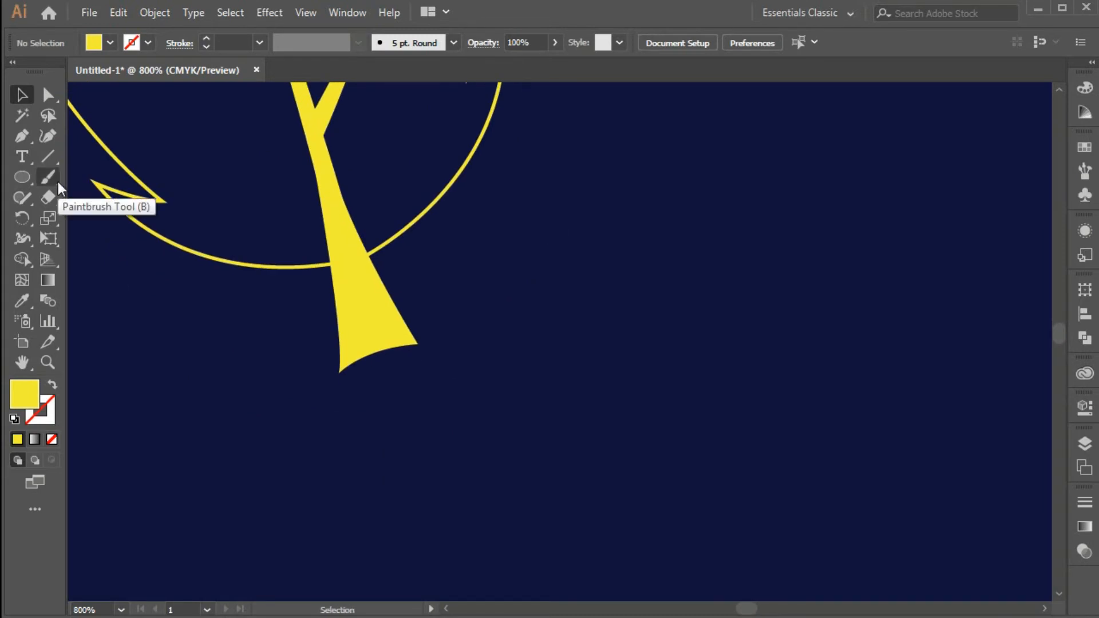
key(p)
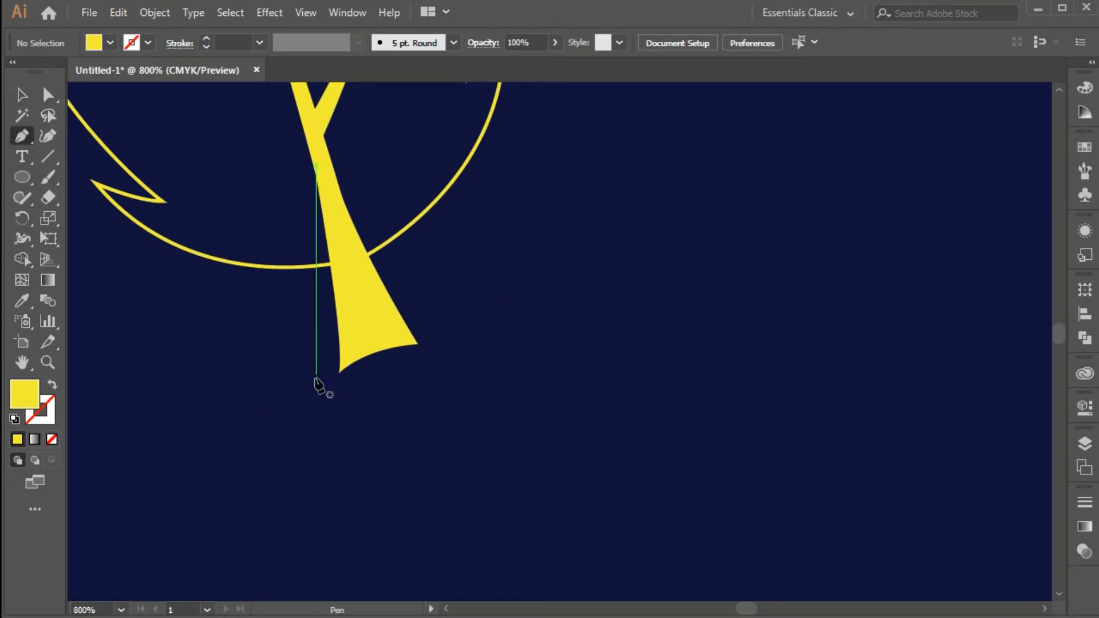
click(344, 383)
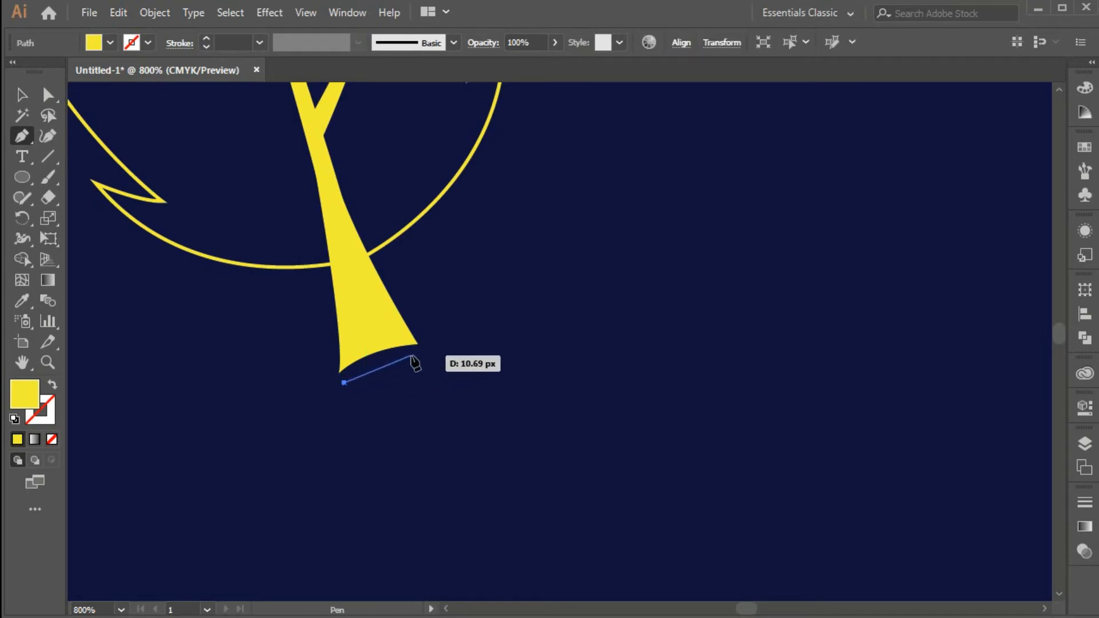
drag(411, 356, 451, 355)
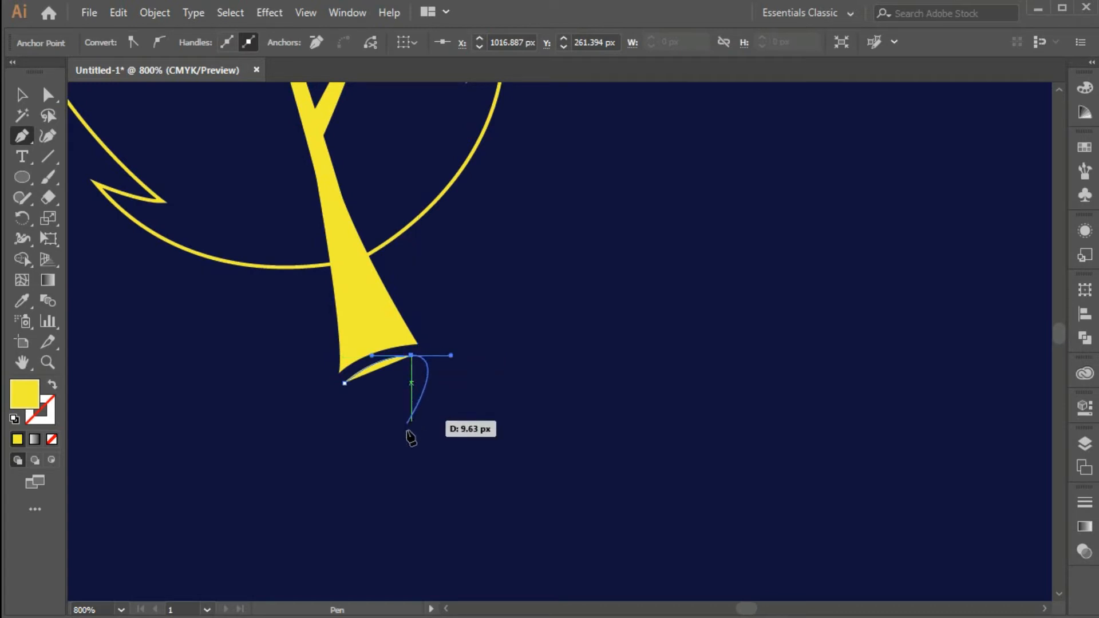
click(412, 355)
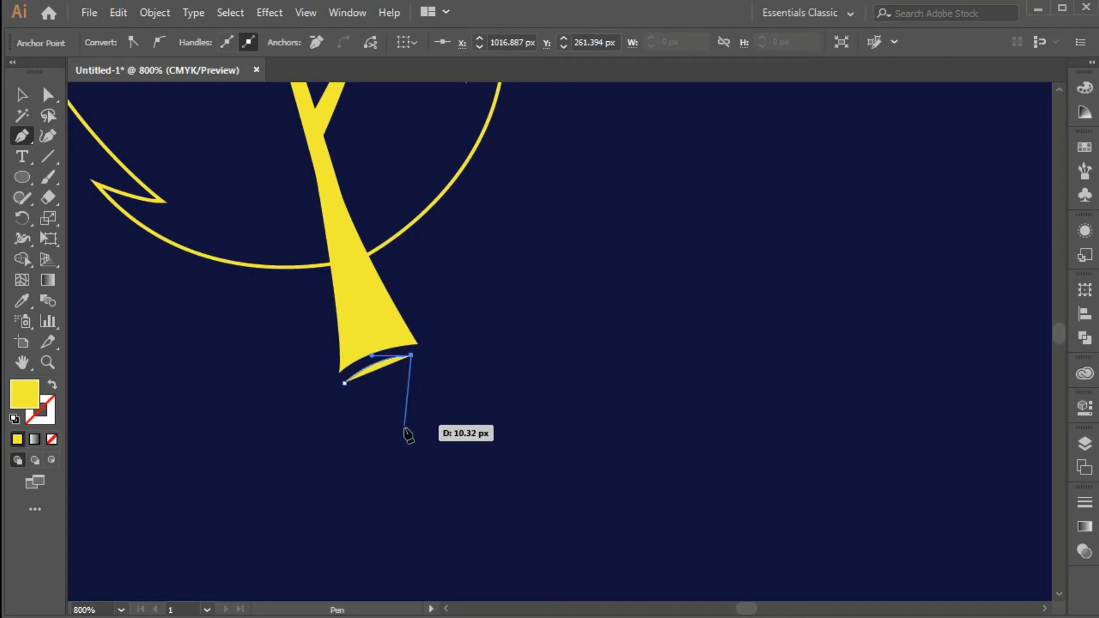
click(411, 461)
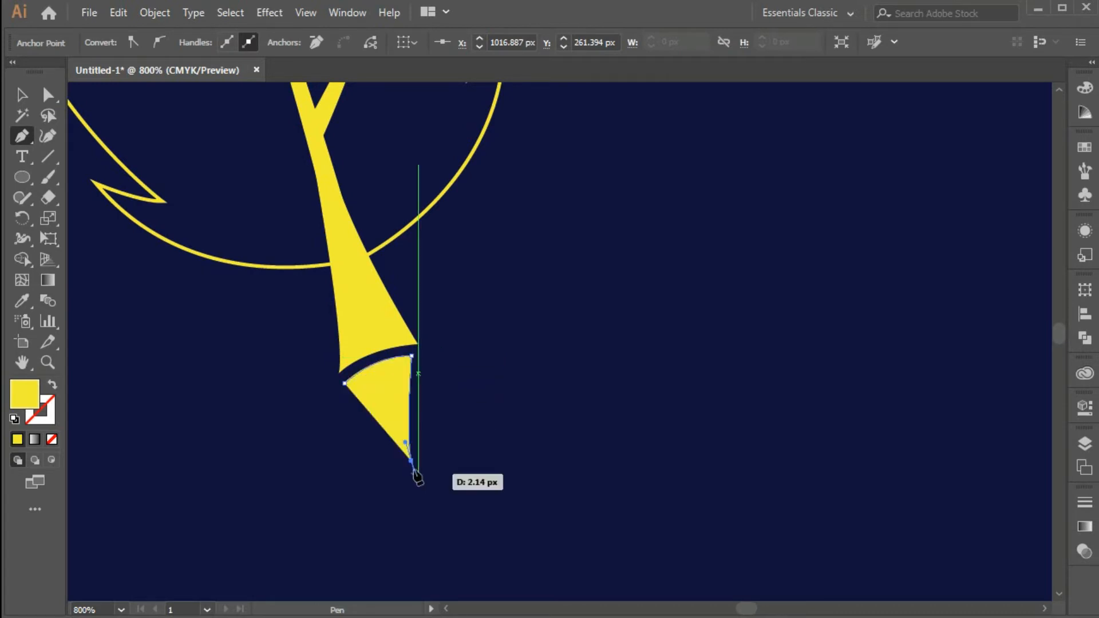
click(412, 460)
click(345, 384)
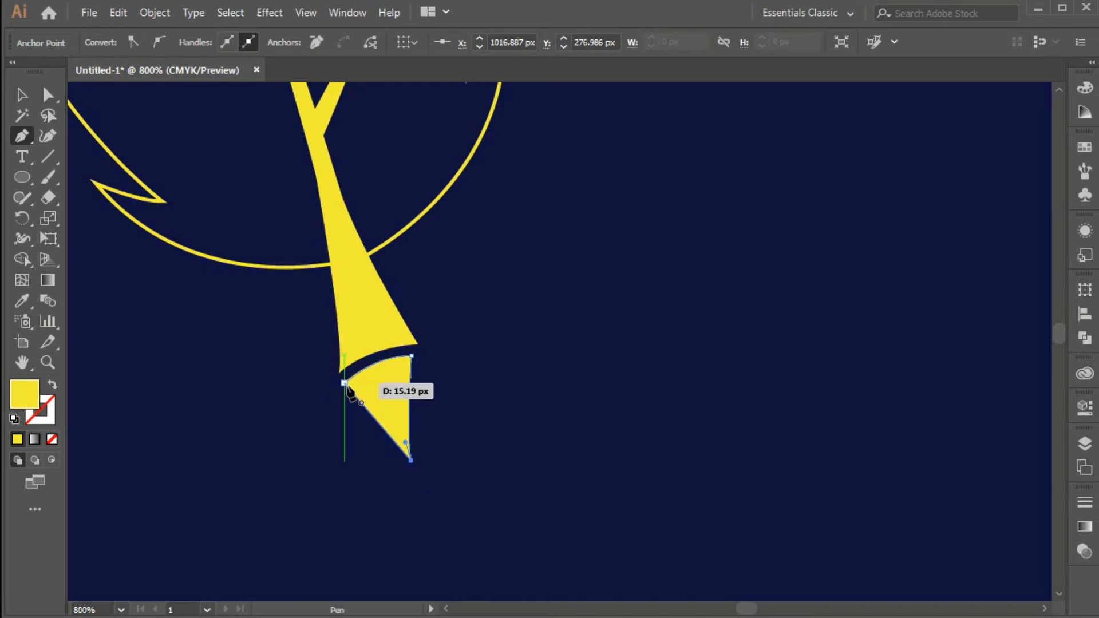
drag(308, 362, 307, 358)
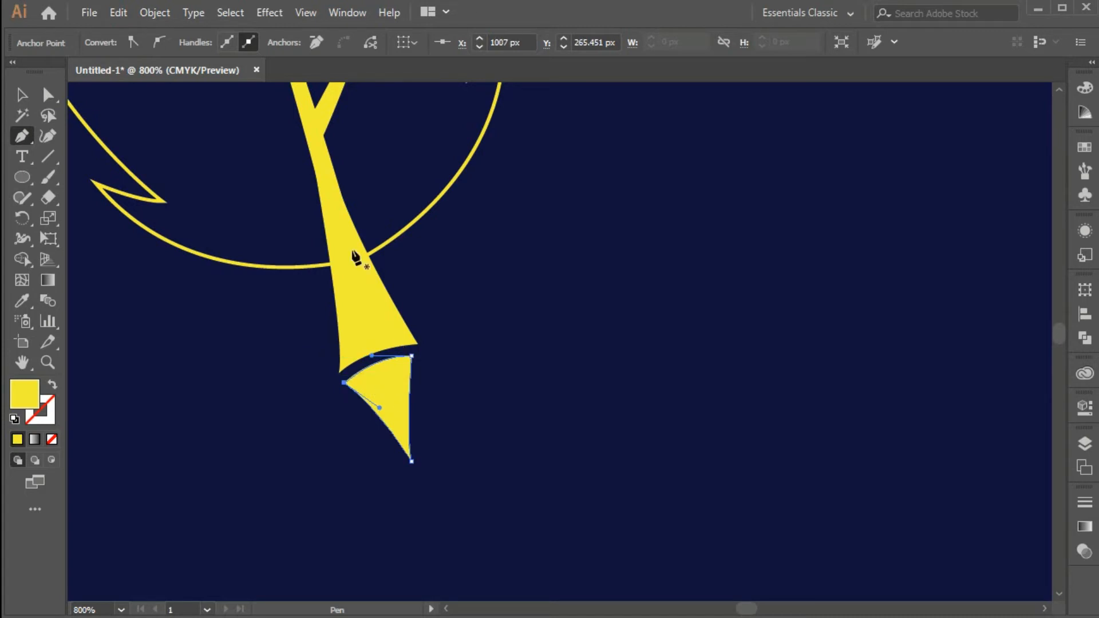
click(22, 94)
click(664, 315)
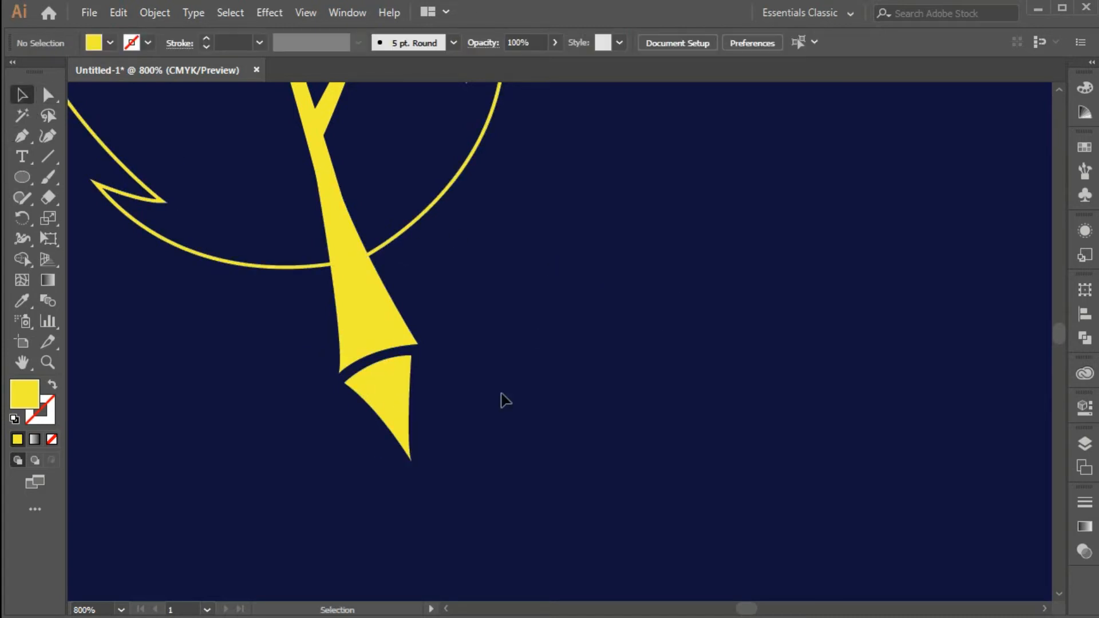
Step: Move the pointed tip slightly away from the trunk to widen the gap between them
click(399, 417)
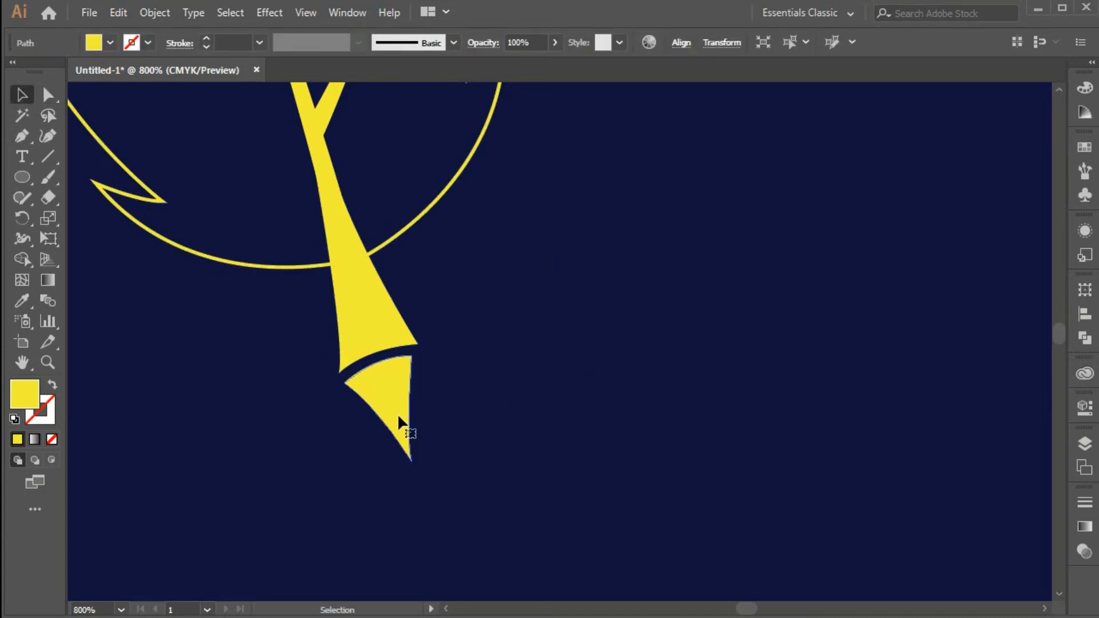
drag(399, 417, 407, 432)
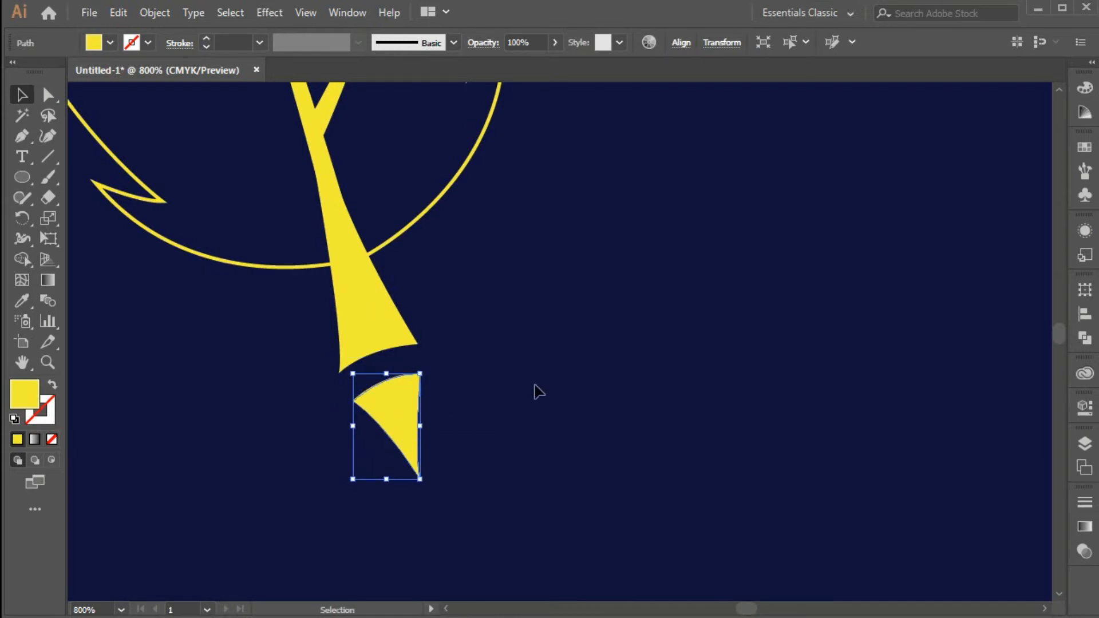
click(493, 381)
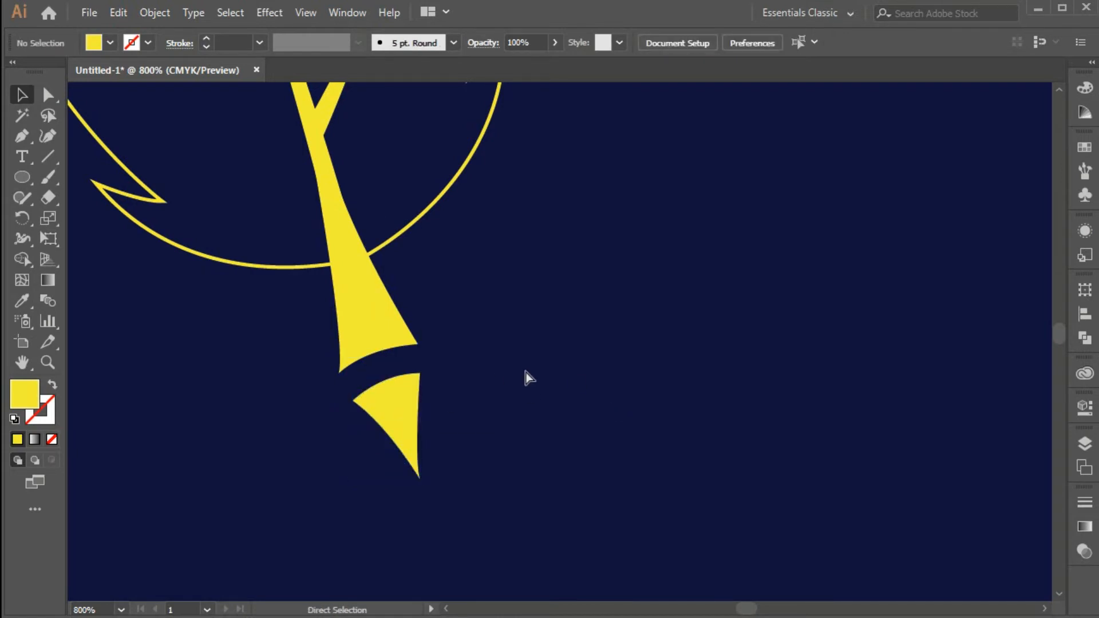
Step: Recolour the whole logo artwork, including leaf outline, veins, trunk and tip, with a medium green fill
key(ctrl+minus)
key(ctrl+minus)
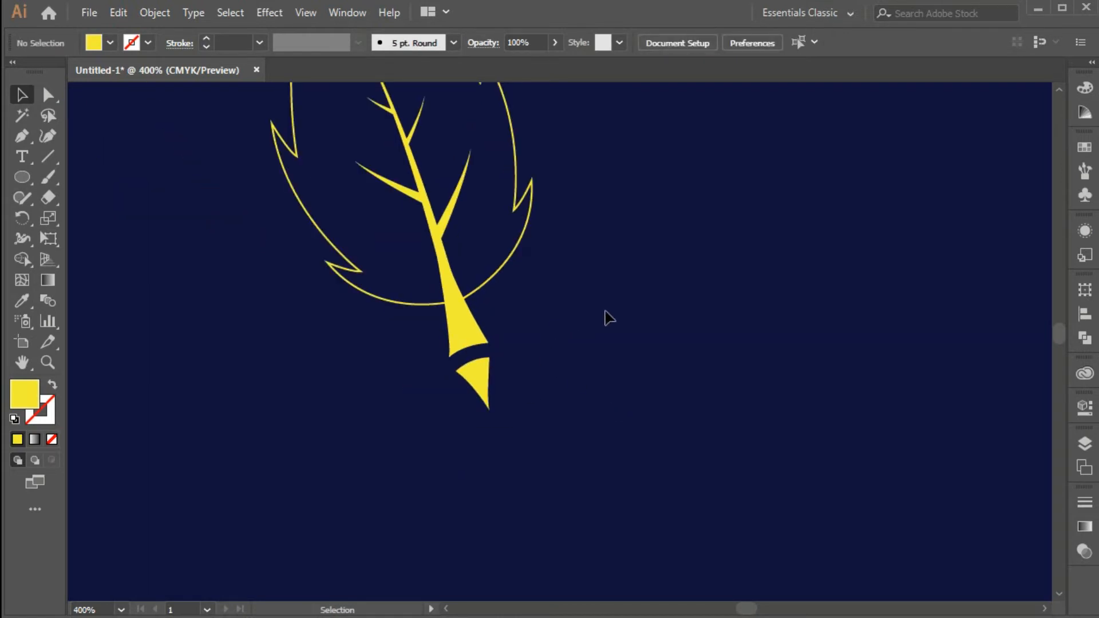
key(ctrl+minus)
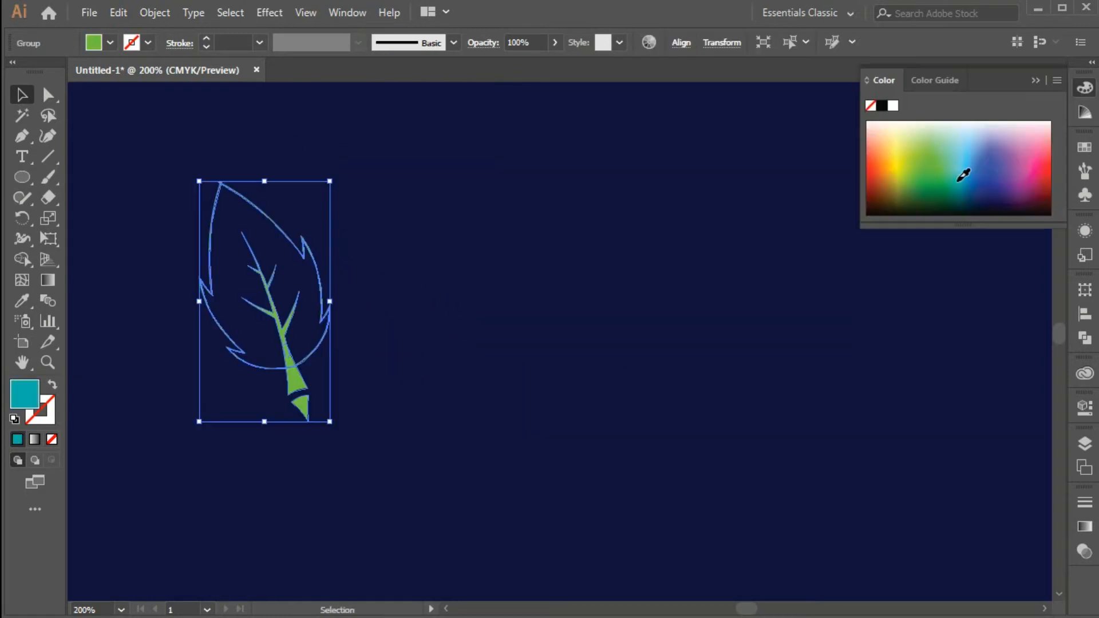
mouse_move(958, 180)
mouse_down()
mouse_move(962, 168)
mouse_move(947, 161)
mouse_up()
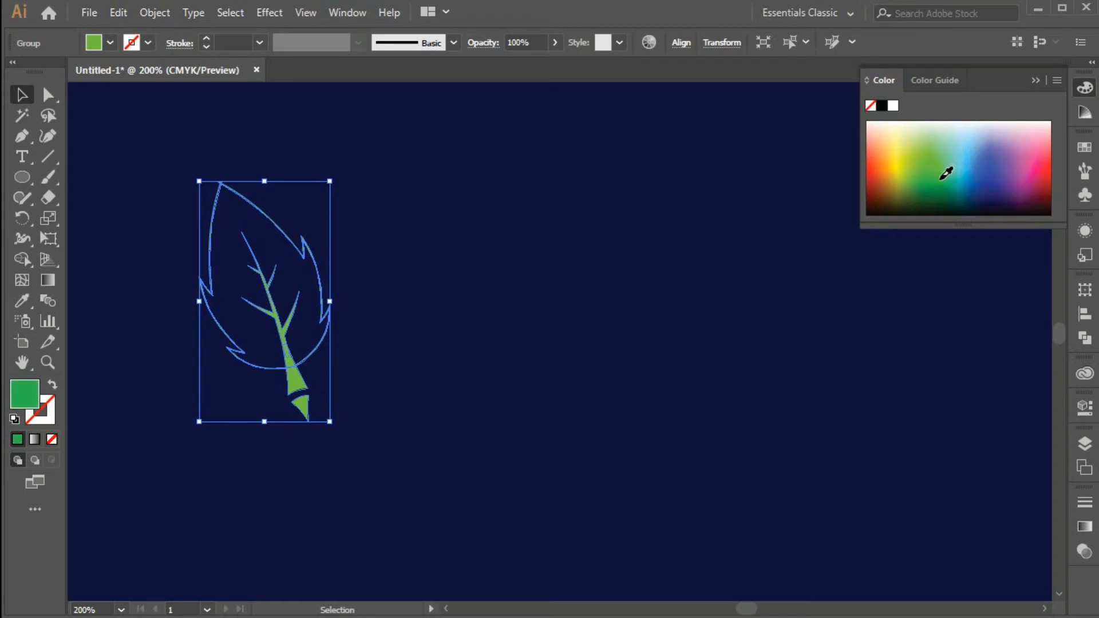
drag(940, 178, 936, 178)
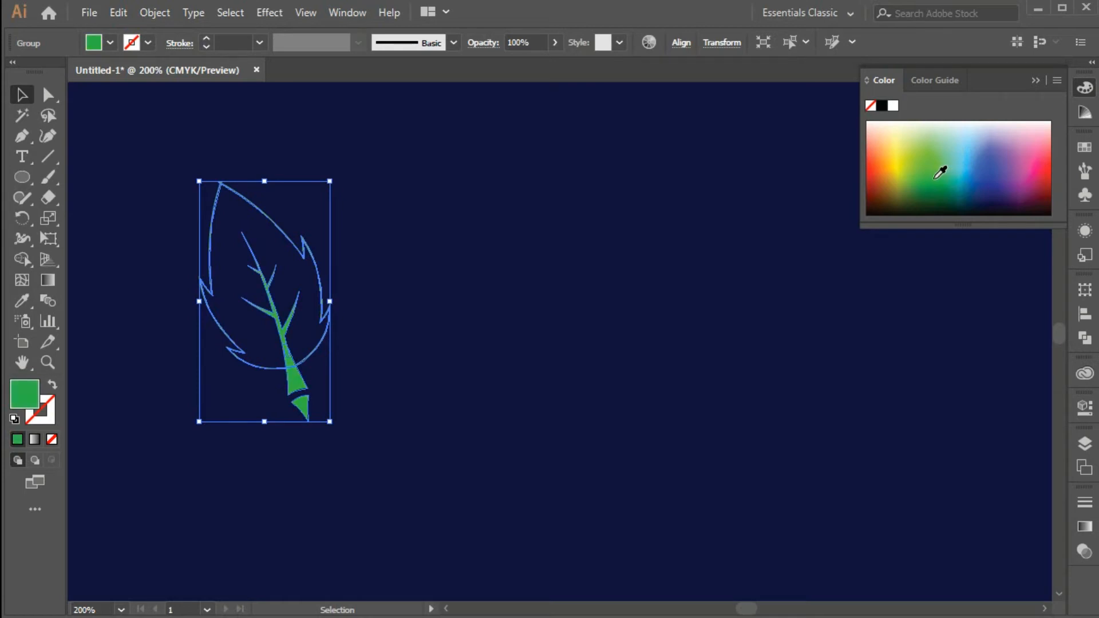
click(1035, 81)
click(504, 292)
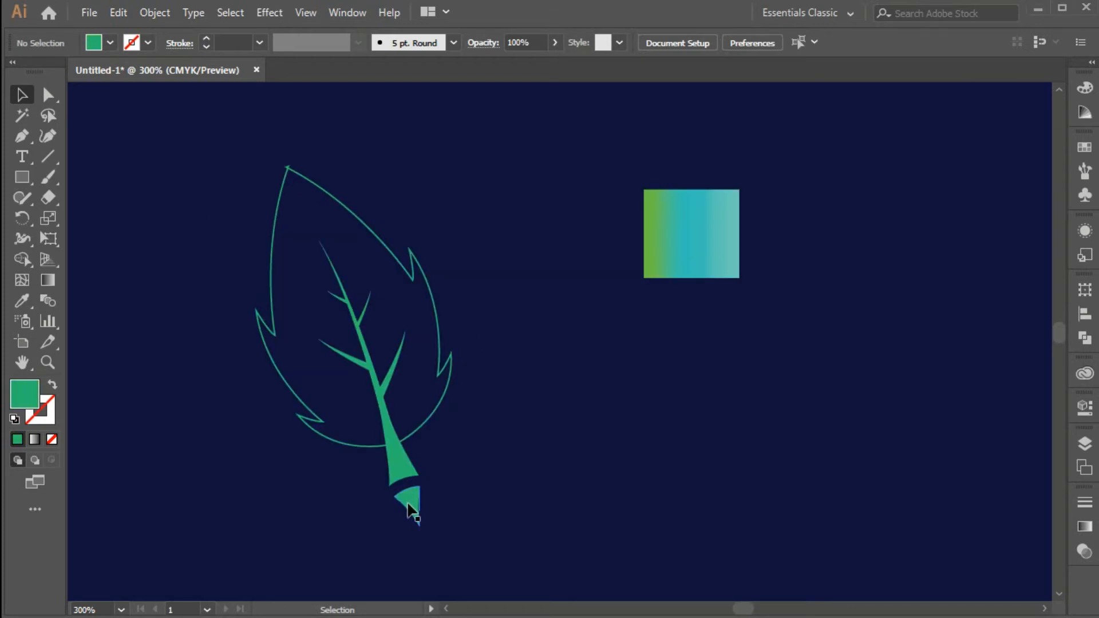
Step: Apply the green-to-teal gradient of the sample square to the veins, trunk and tip with the Eyedropper
click(415, 511)
key(i)
click(698, 220)
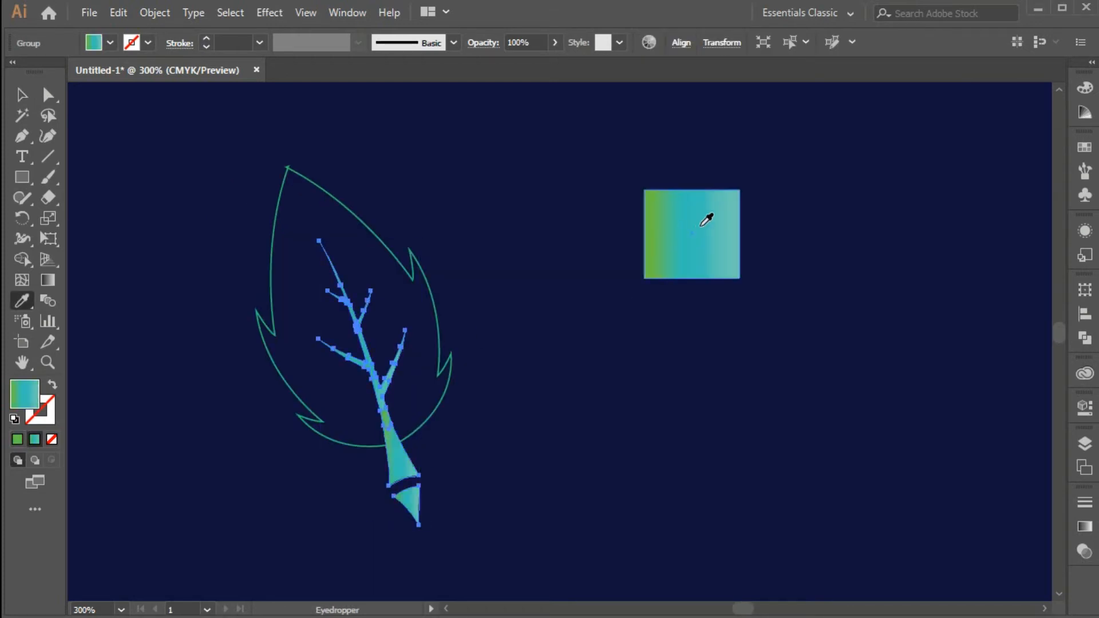
click(34, 95)
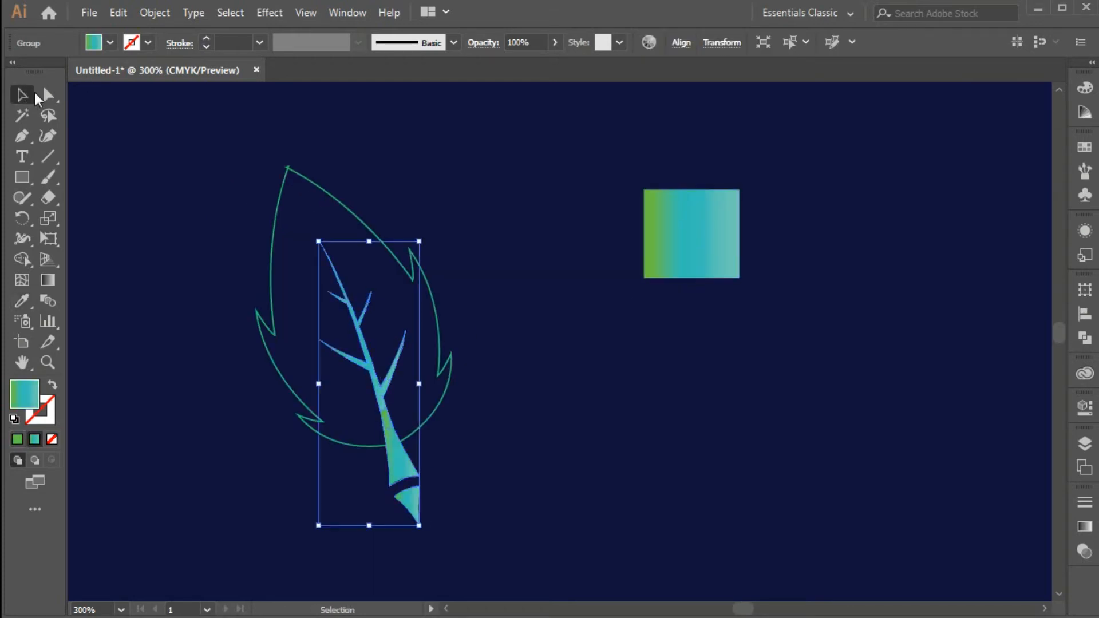
Step: Unite the overlapping vein and trunk shapes with Pathfinder so the gradient spans them as one
click(1084, 339)
click(696, 434)
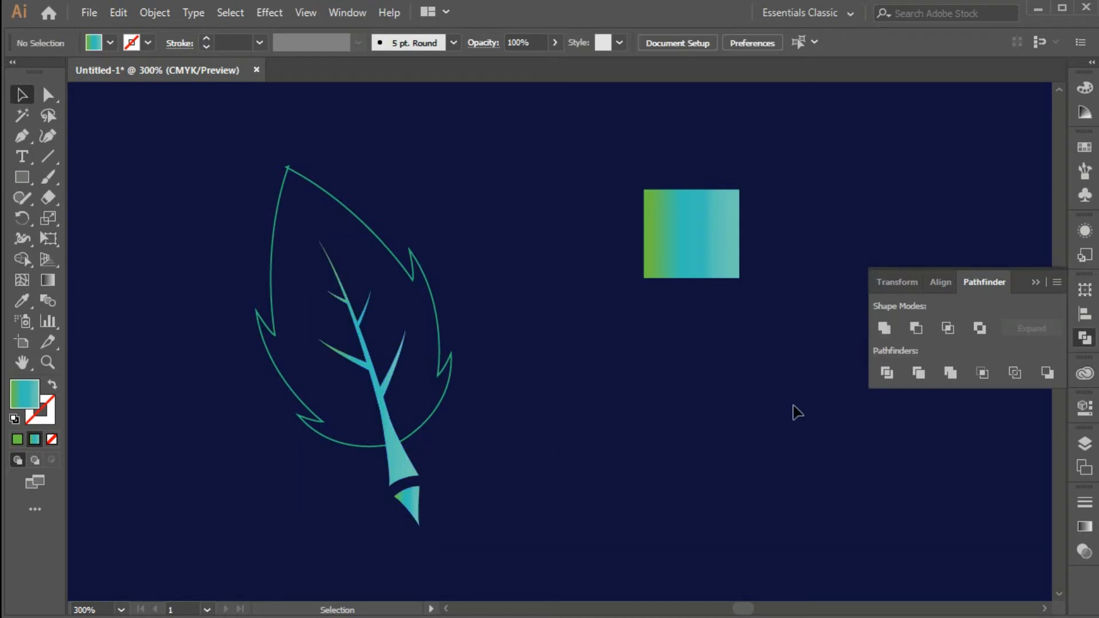
click(1045, 283)
Step: Reverse the gradient direction on the veins, trunk and tip, and delete the gradient sample square
click(416, 515)
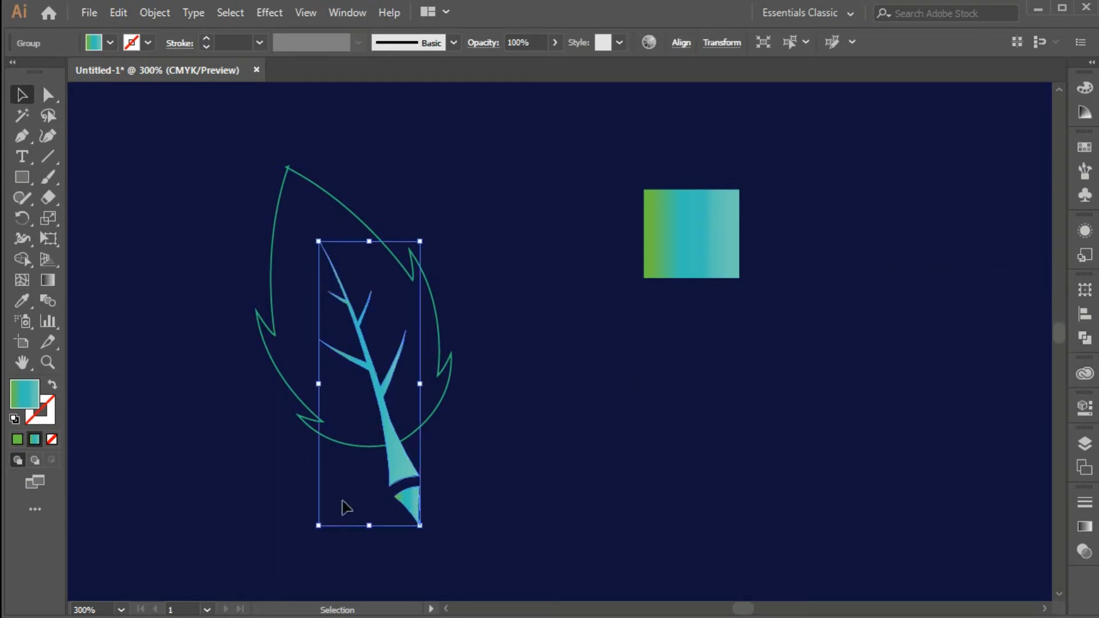
click(1081, 532)
click(887, 497)
click(912, 412)
click(870, 414)
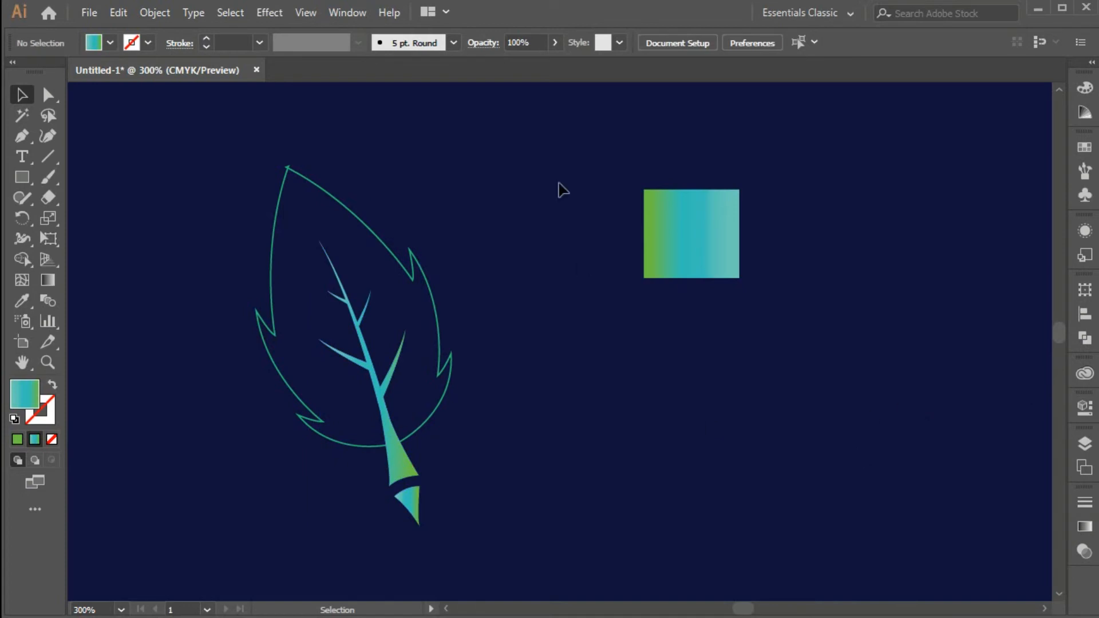
drag(564, 152, 807, 314)
key(Delete)
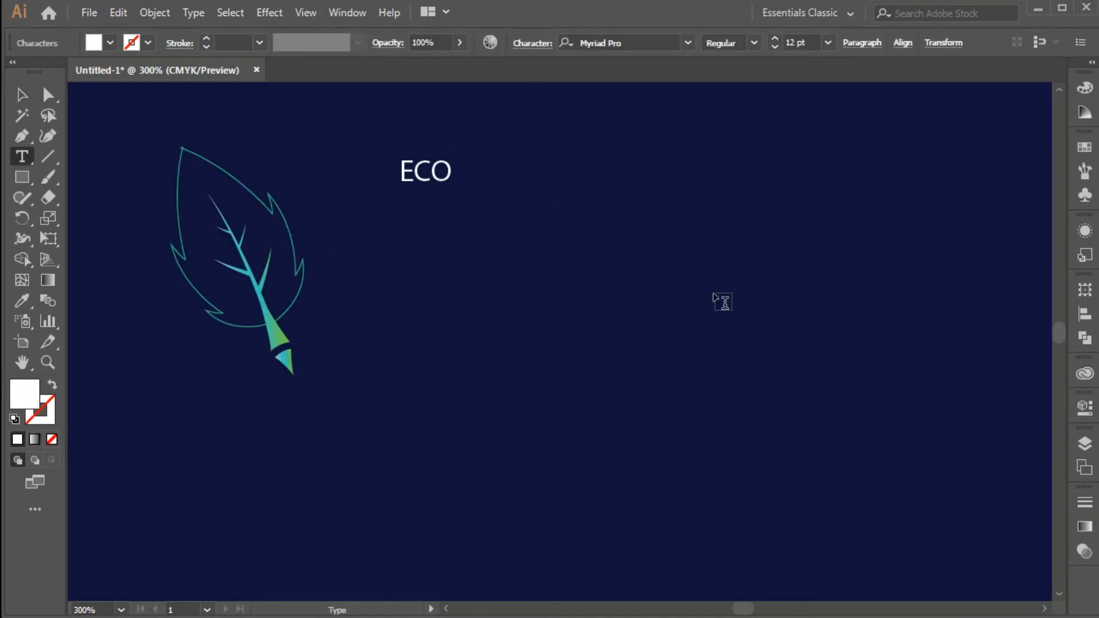
Step: Add a separate text object reading GRAPHICS in white (ffffff) below and to the right of the word ECO
key(Escape)
click(480, 233)
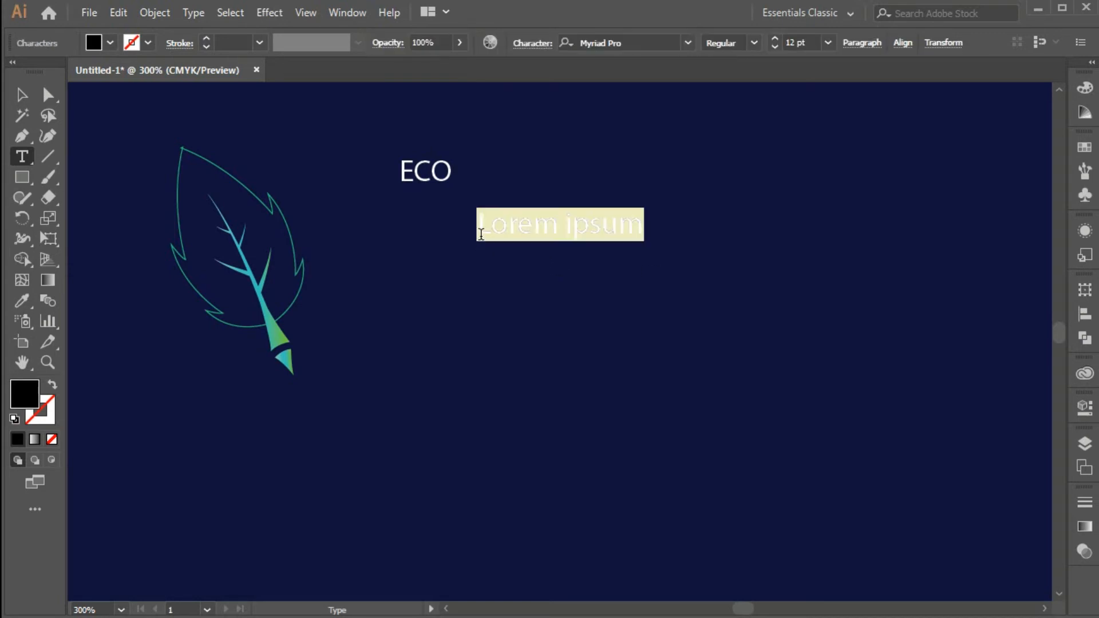
text(G)
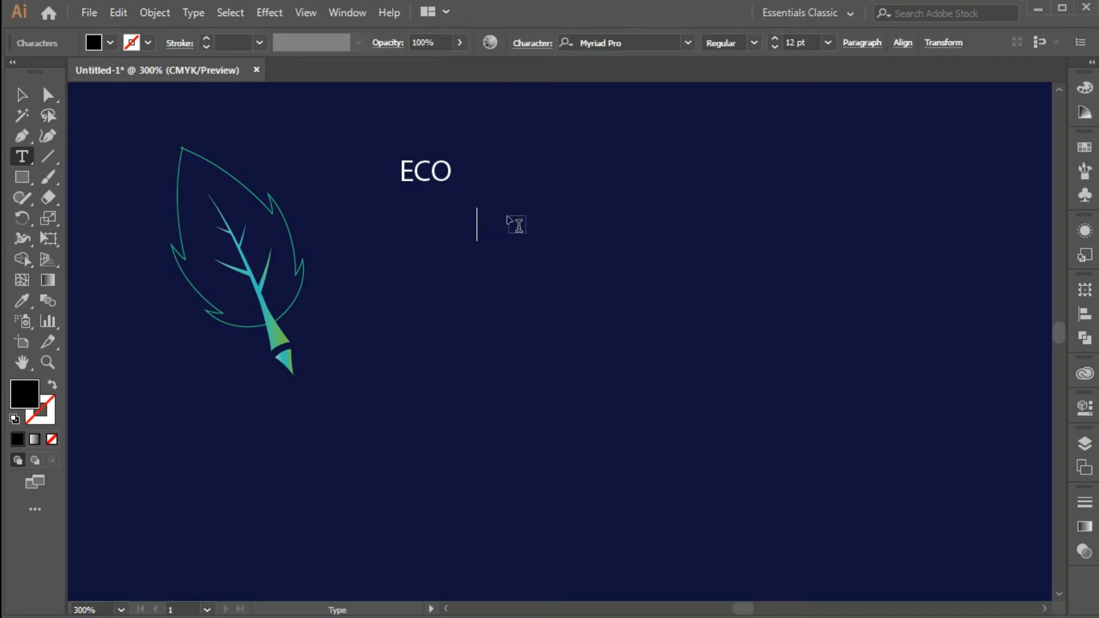
double_click(23, 394)
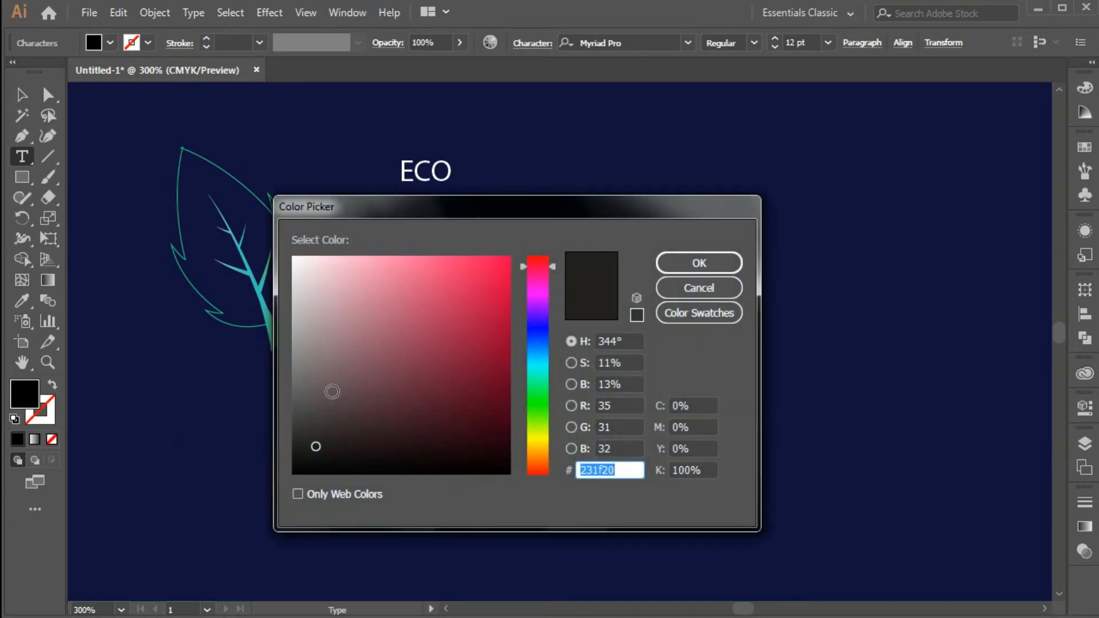
text(1e1b1c)
mouse_move(392, 265)
mouse_down()
mouse_move(302, 277)
mouse_move(289, 251)
mouse_up()
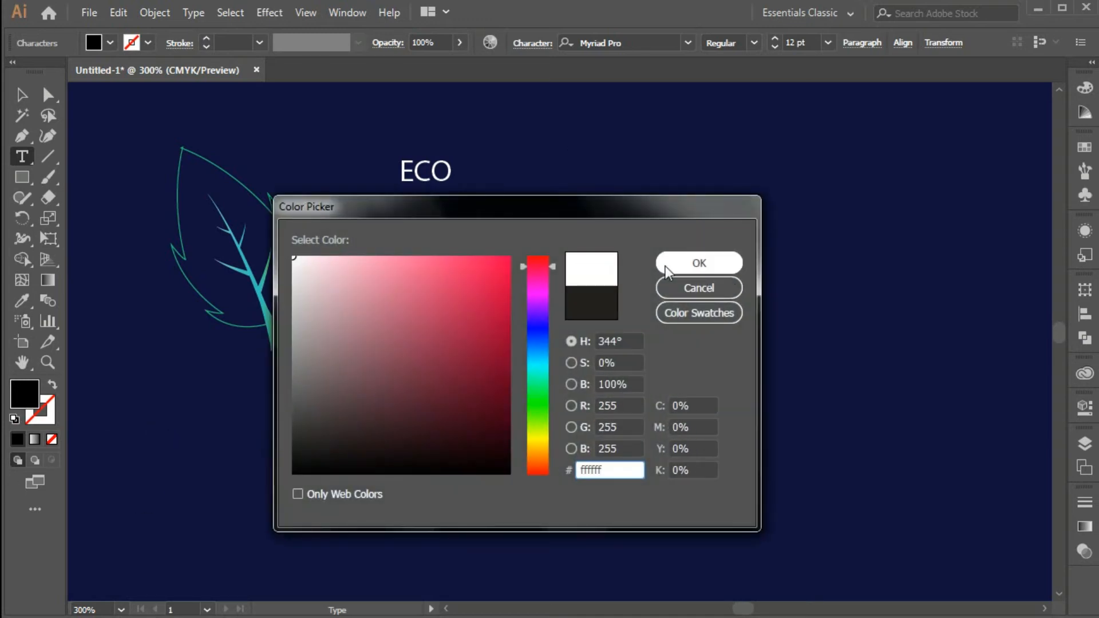
click(697, 262)
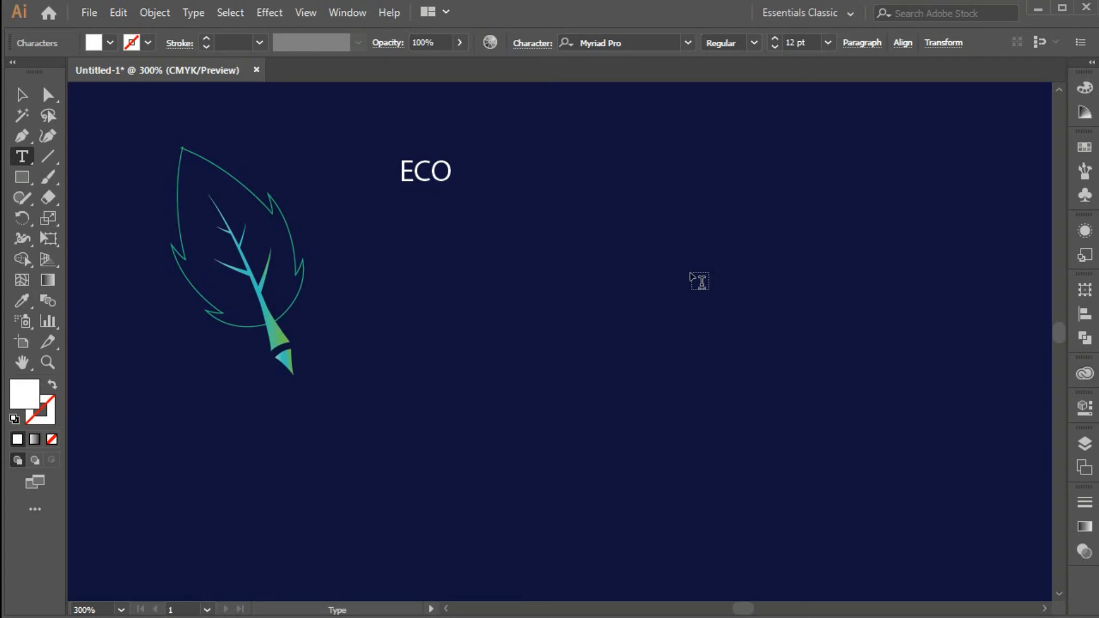
text(GE)
text(APHICS)
click(12, 96)
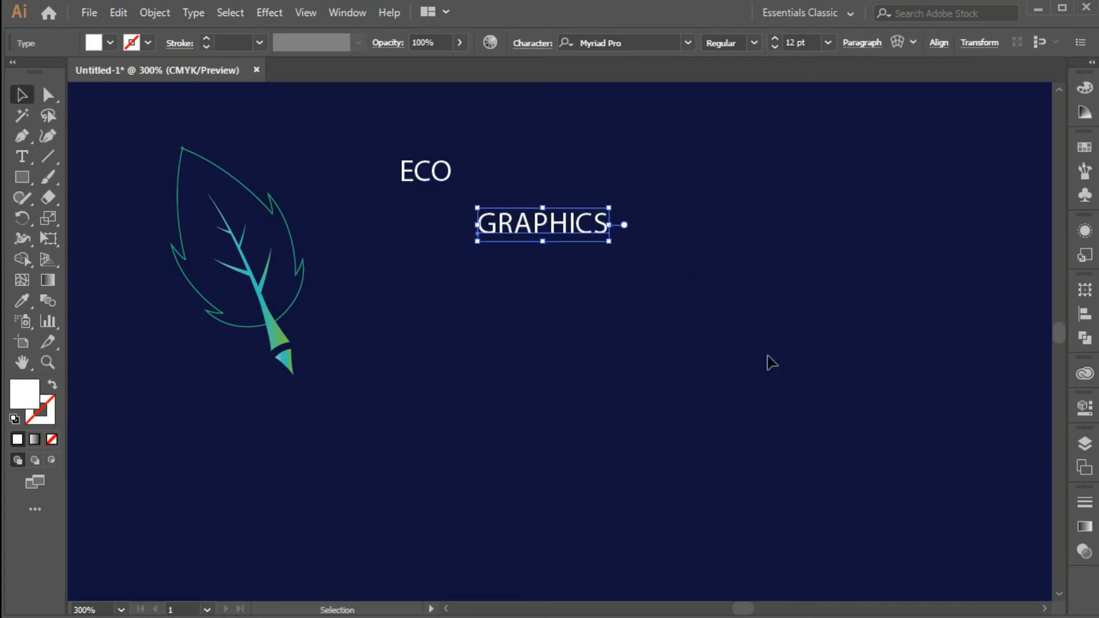
click(767, 356)
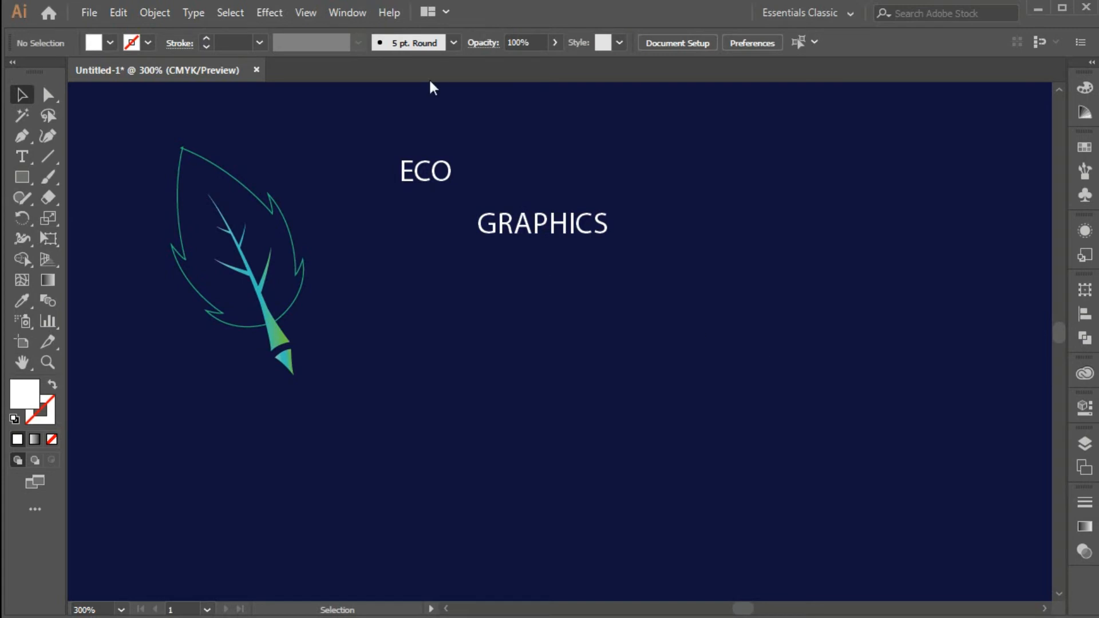
Step: Set the font of the ECO text to Gotham Bold
click(442, 182)
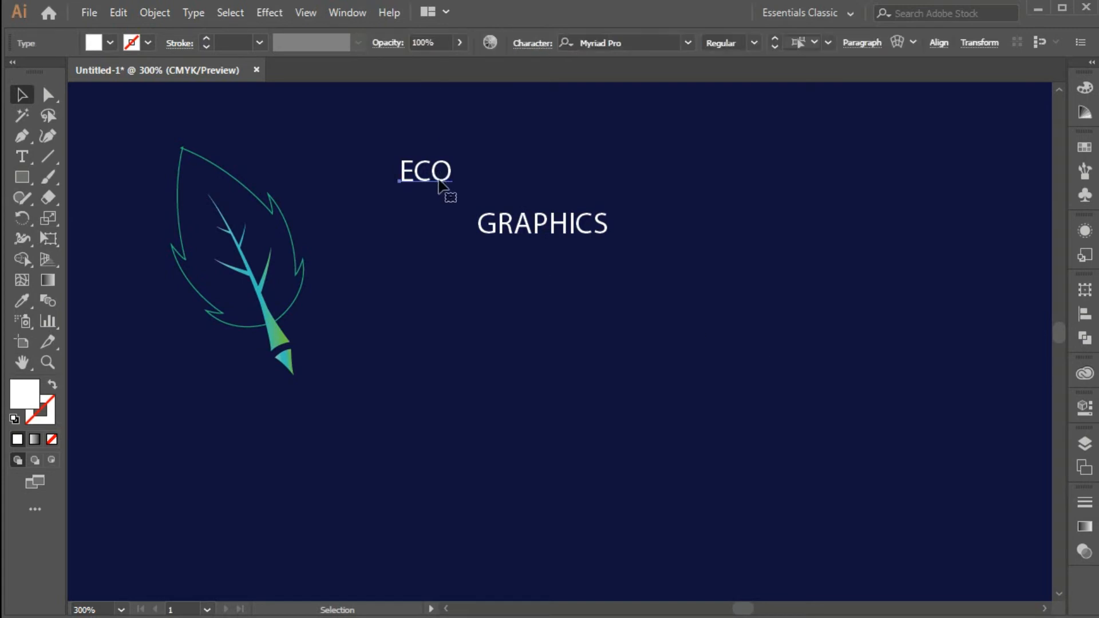
click(631, 43)
text(GO)
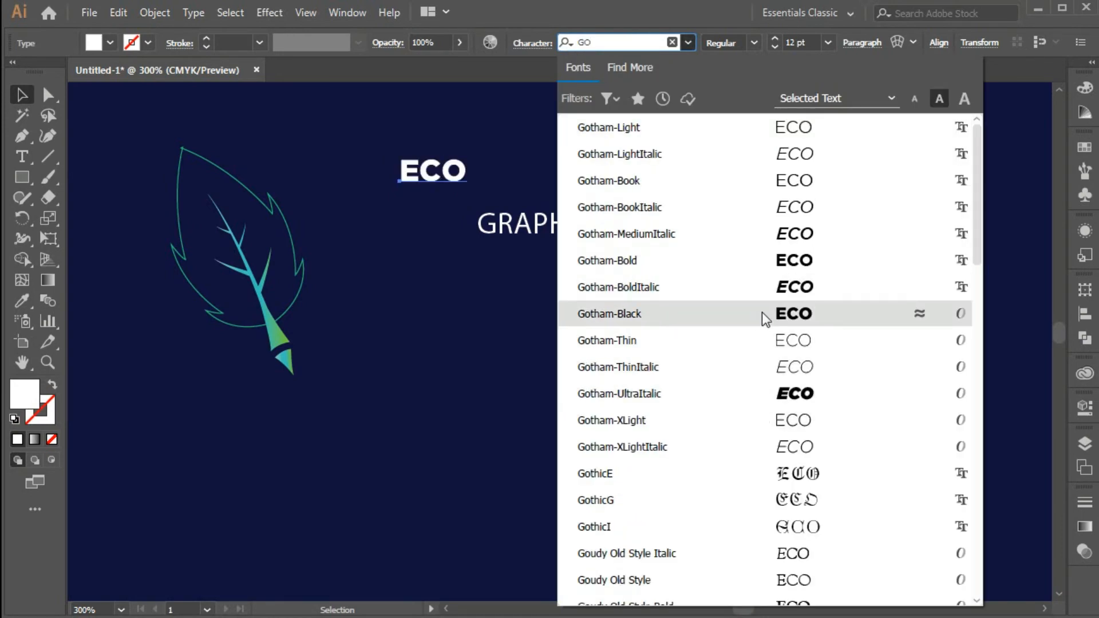
click(777, 269)
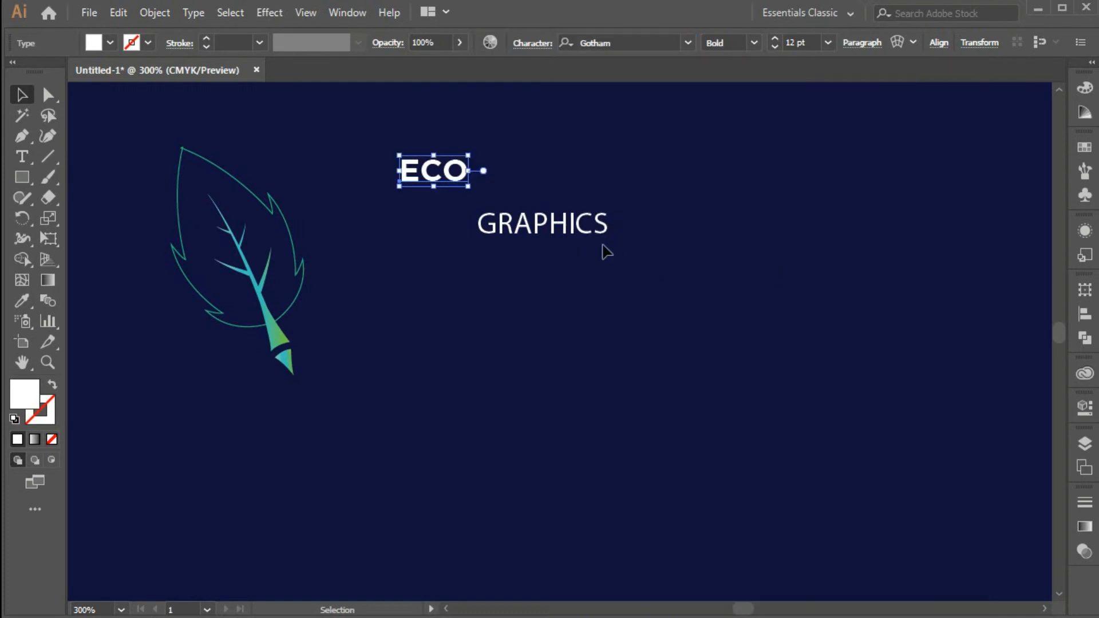
Step: Set the font of the GRAPHICS text to Gotham Book
click(574, 240)
click(576, 43)
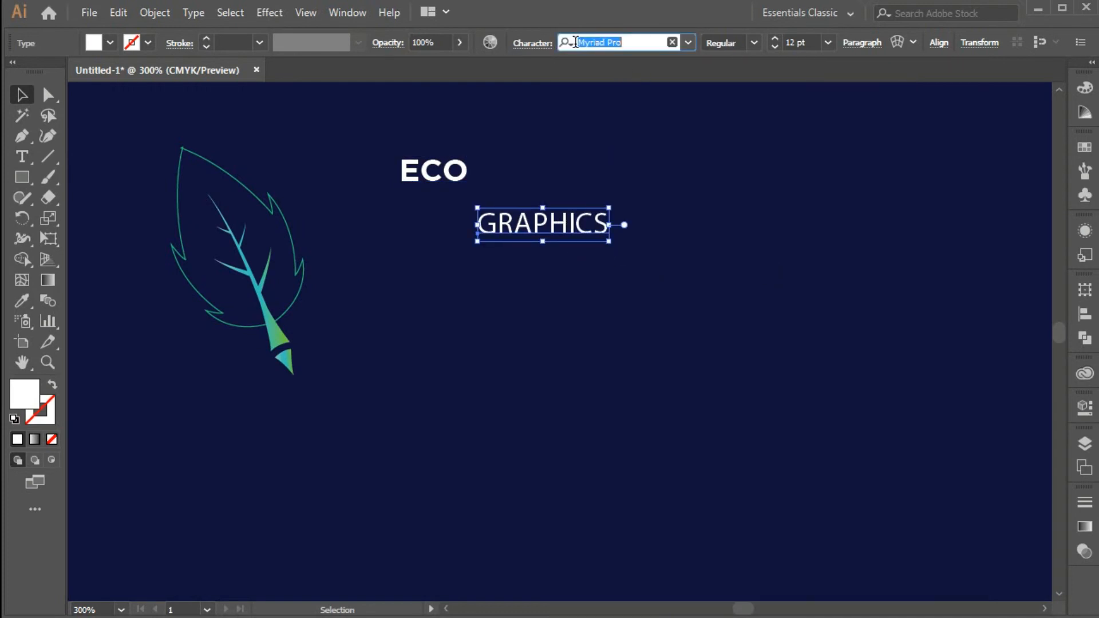
text(GOTH)
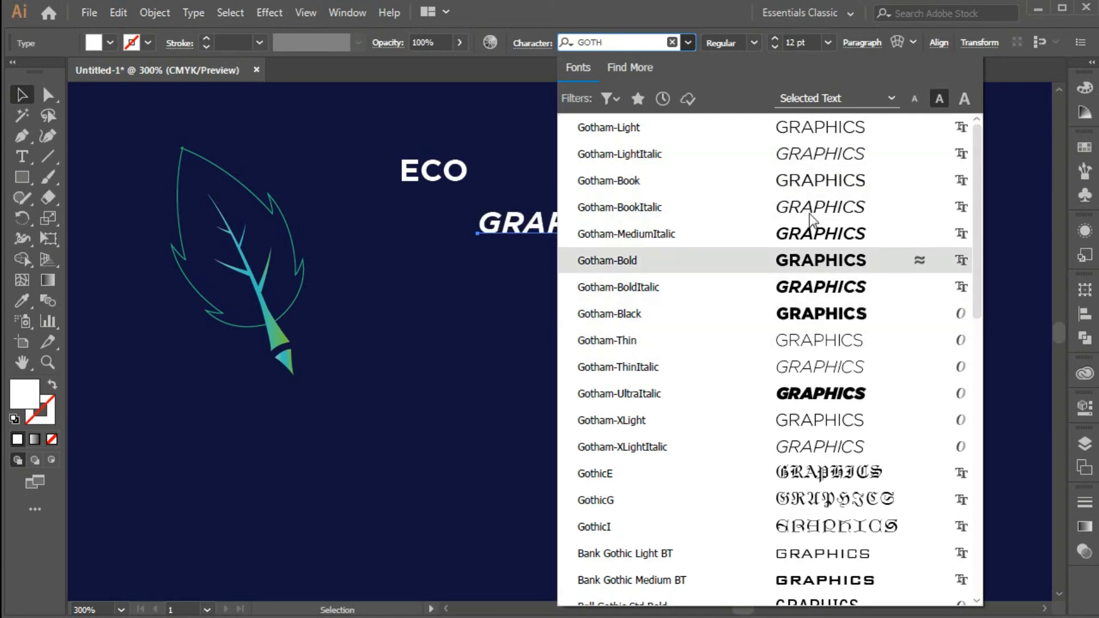
click(801, 130)
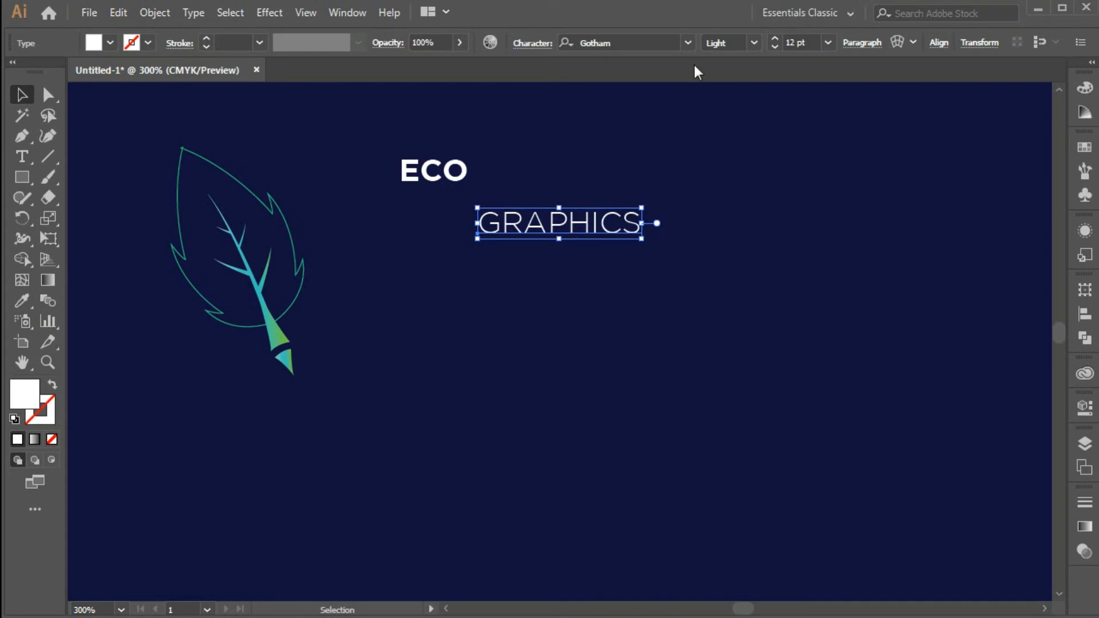
click(751, 43)
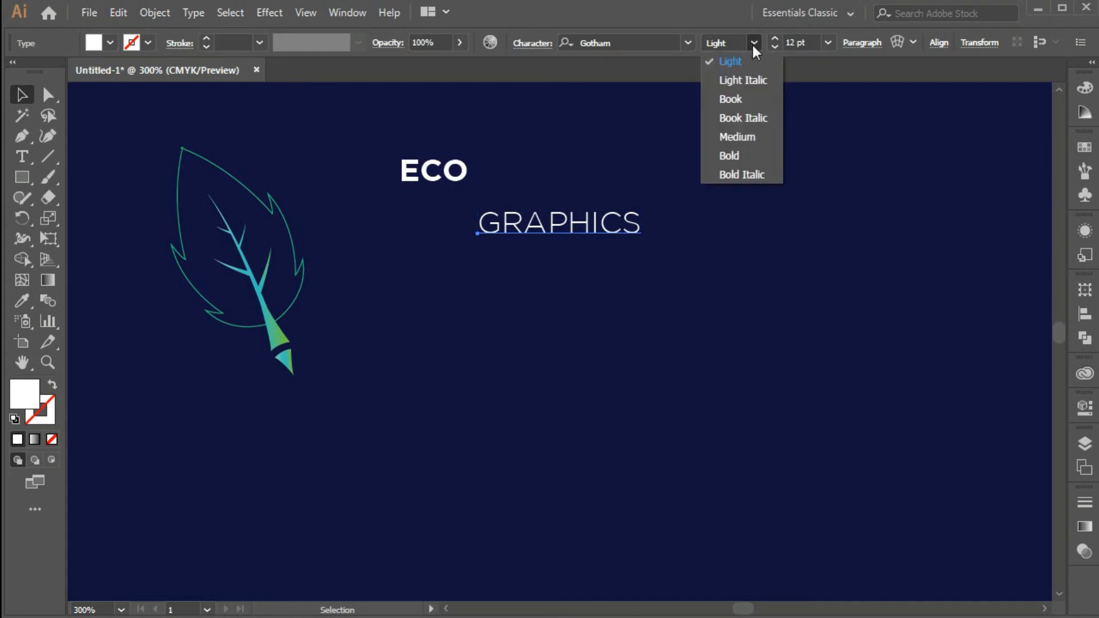
click(737, 101)
key(Escape)
click(776, 301)
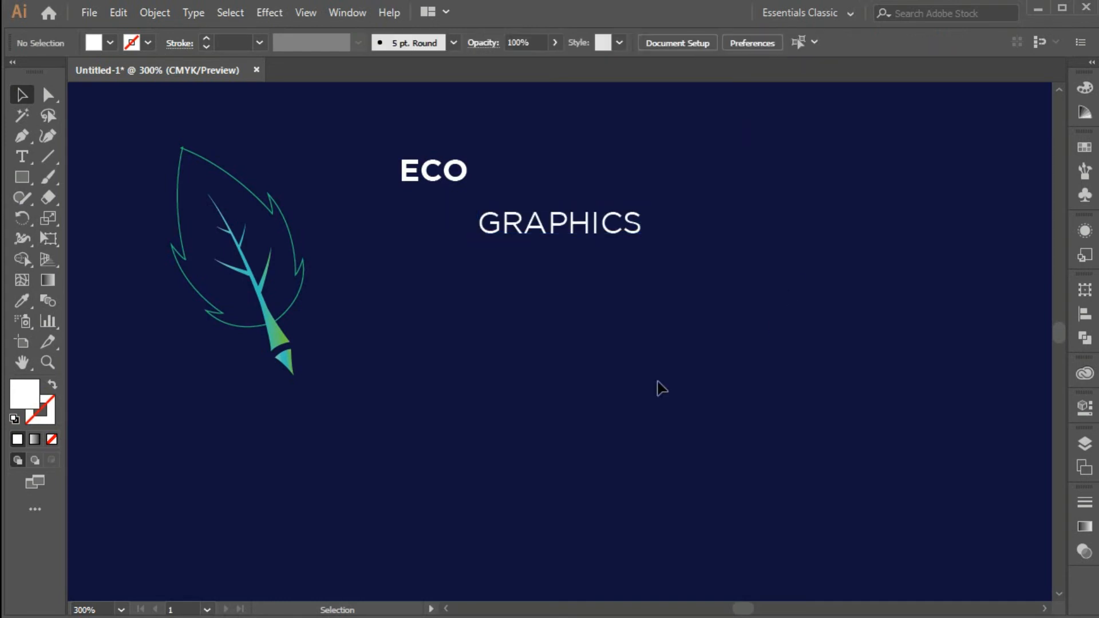
Step: Move GRAPHICS and ECO onto one line beside the lower part of the leaf
drag(466, 207, 645, 258)
drag(518, 221, 504, 298)
drag(430, 178, 392, 311)
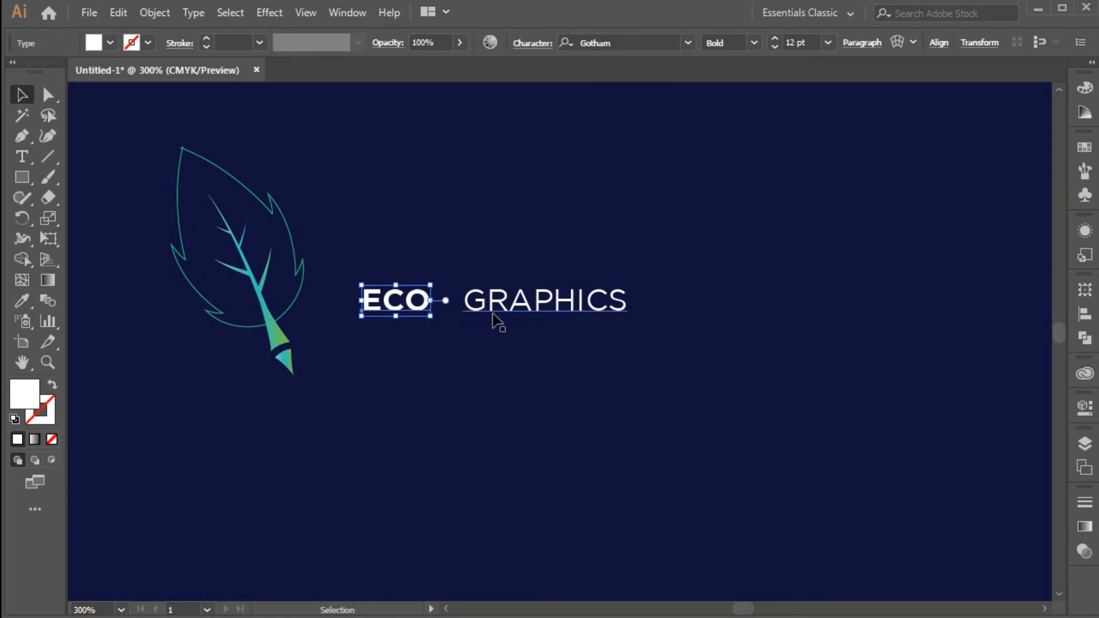
click(497, 344)
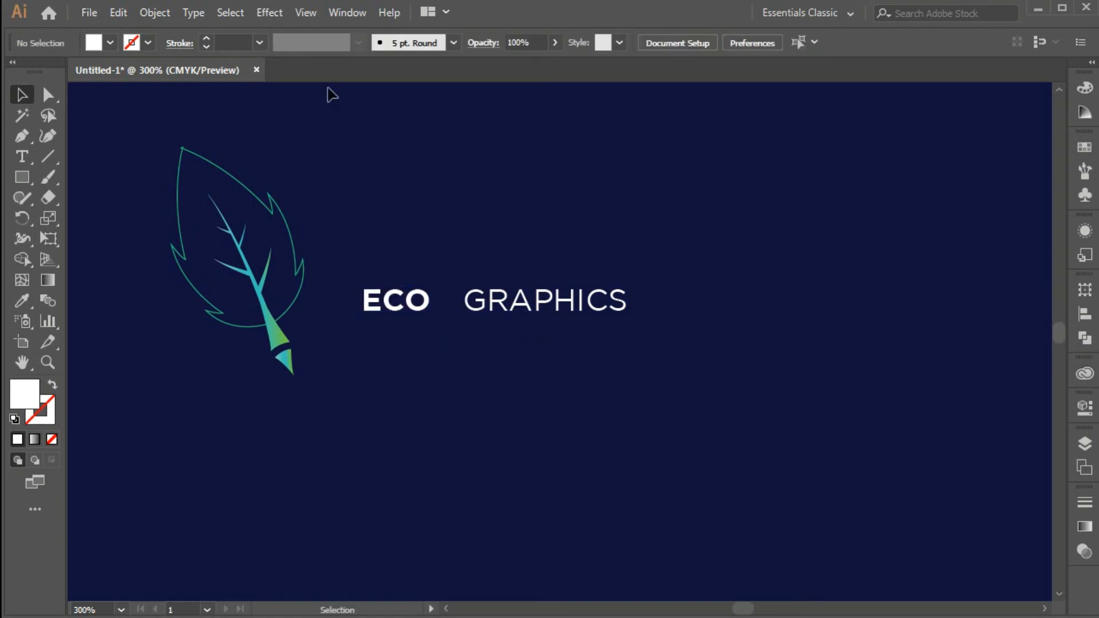
Step: Show the rulers and place horizontal guides for lining up the ECO GRAPHICS lettering
key(ctrl+r)
drag(355, 90, 390, 216)
drag(401, 90, 446, 346)
right_click(456, 216)
click(481, 373)
drag(459, 217, 467, 262)
Step: Enlarge the ECO and GRAPHICS lettering beside the leaf with a narrow word gap, and remove the guides
click(425, 313)
drag(629, 313, 951, 353)
drag(584, 324, 540, 298)
right_click(470, 182)
click(515, 316)
click(595, 299)
shift+click(595, 295)
click(508, 402)
shift+click(524, 301)
click(541, 371)
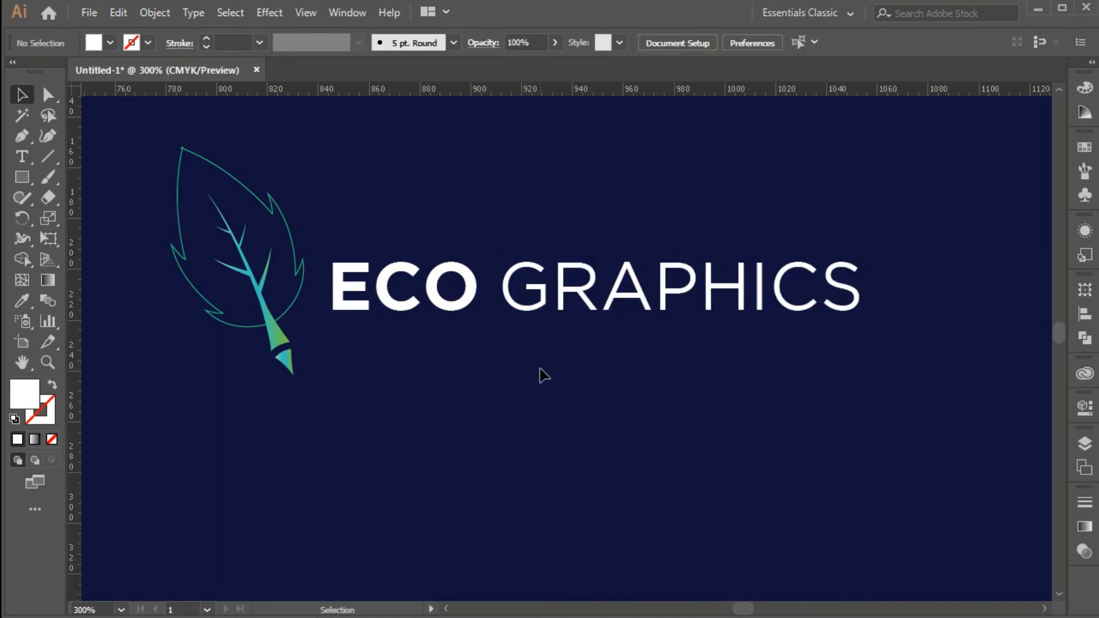
Step: Scale the ECO and GRAPHICS text down together so the lettering is lower than the leaf symbol
click(424, 301)
shift+click(509, 287)
drag(865, 252, 761, 265)
click(718, 388)
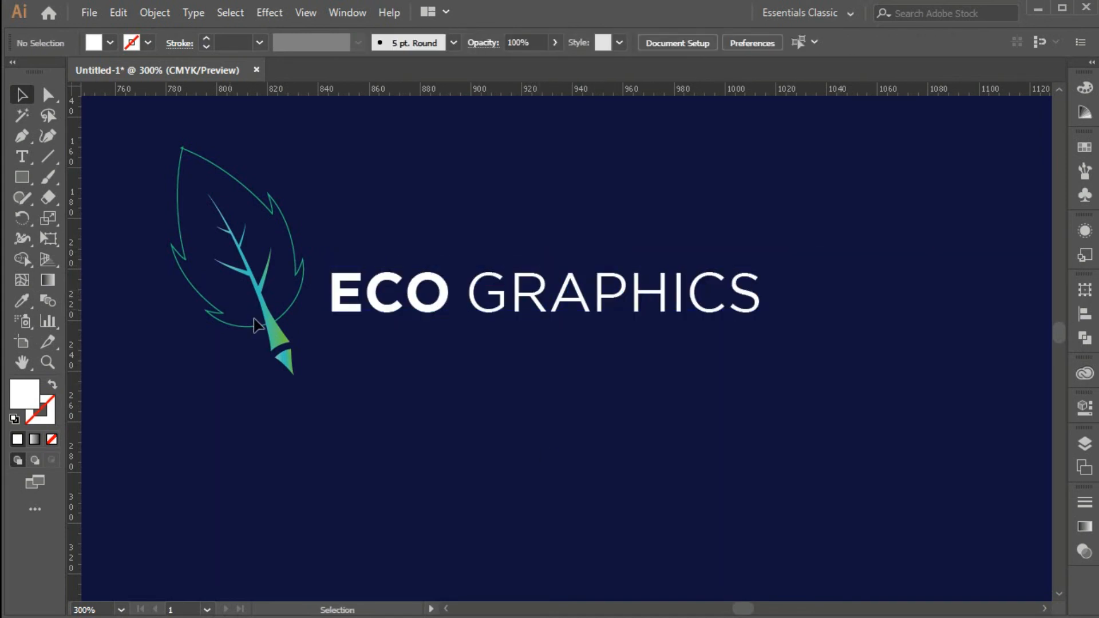
Step: Scale the whole logo down and place a duplicate of it below the original
drag(127, 151, 554, 295)
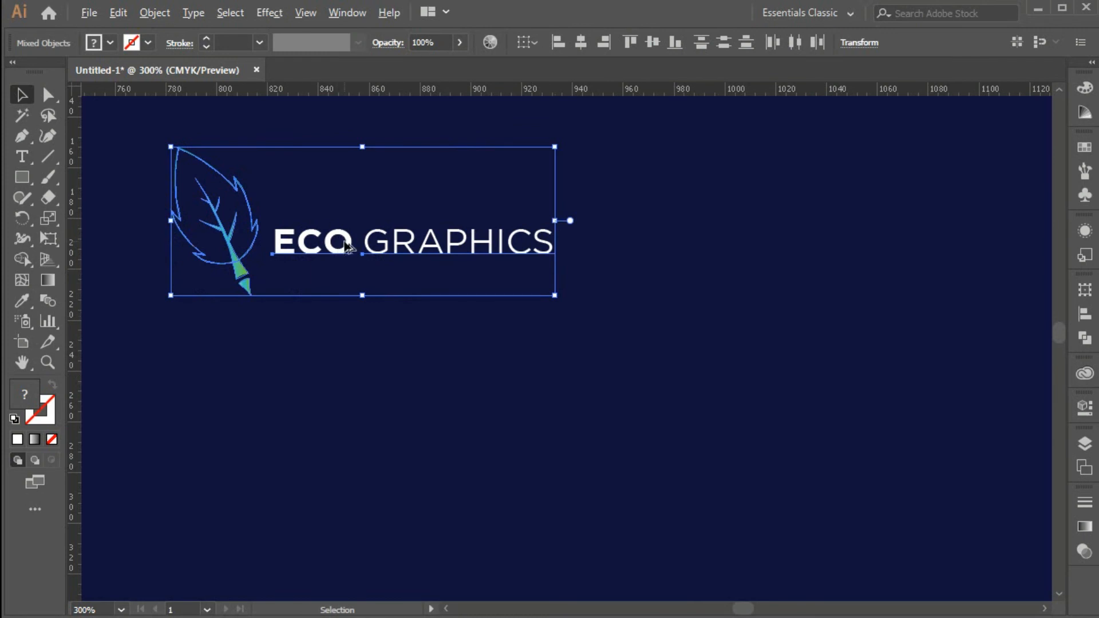
drag(349, 258, 359, 456)
click(403, 472)
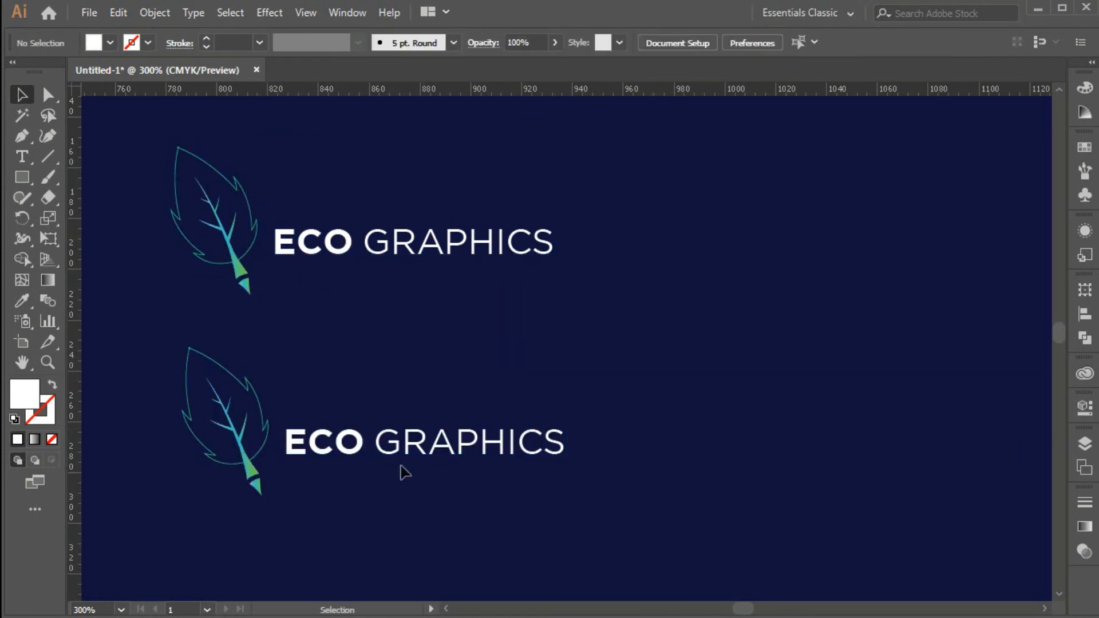
drag(153, 384, 470, 489)
drag(526, 446, 527, 483)
click(424, 370)
Step: Group the lower copy's leaf artwork, stack it above the ECO GRAPHICS text, and position this version beneath the original
click(241, 485)
drag(162, 418, 240, 445)
key(ctrl+g)
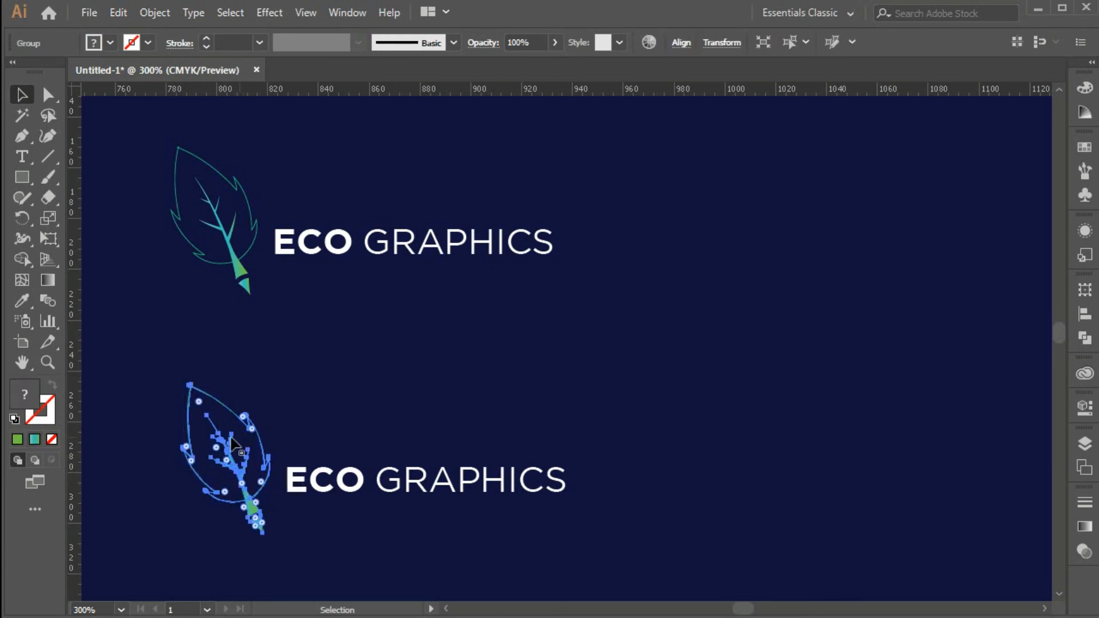
drag(259, 505, 369, 444)
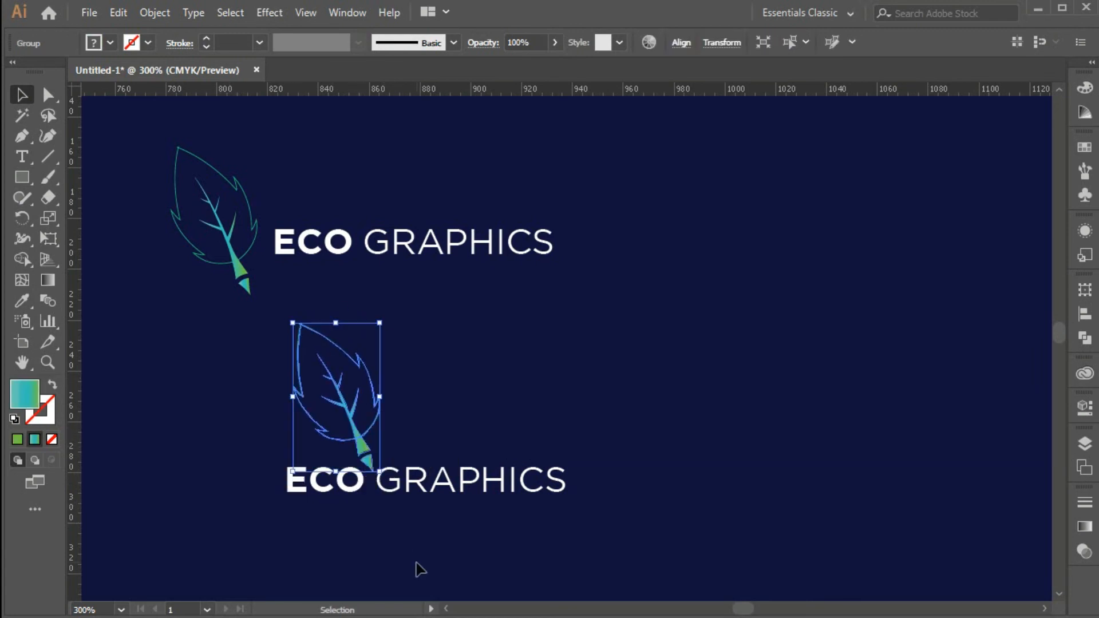
click(416, 565)
drag(252, 360, 669, 489)
click(759, 342)
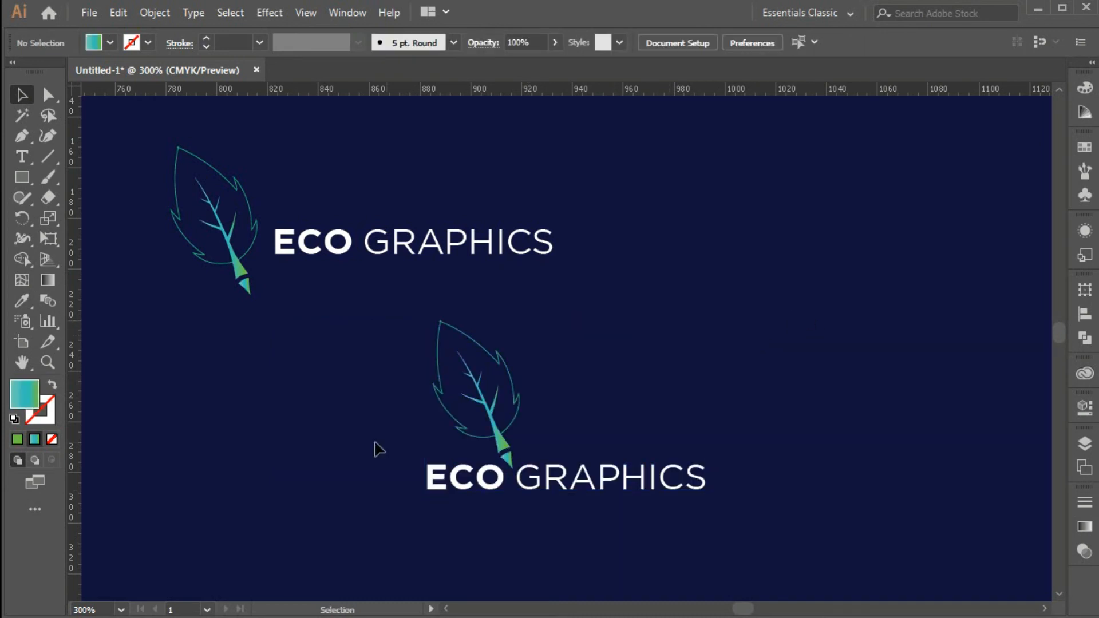
drag(380, 318, 423, 538)
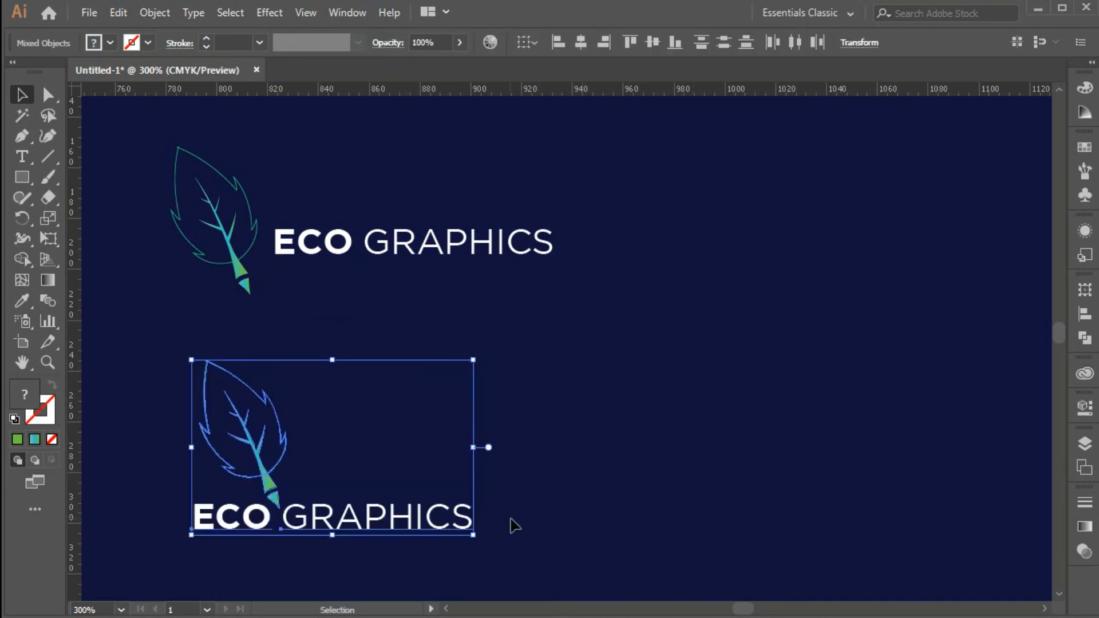
click(514, 525)
Step: Duplicate the horizontal logo to the right of the original
click(526, 252)
drag(527, 252, 943, 253)
click(841, 373)
Step: Expand the ECO text of the duplicated horizontal logo and fill it with the teal-green gradient sampled from the leaf artwork
click(738, 244)
key(i)
click(640, 262)
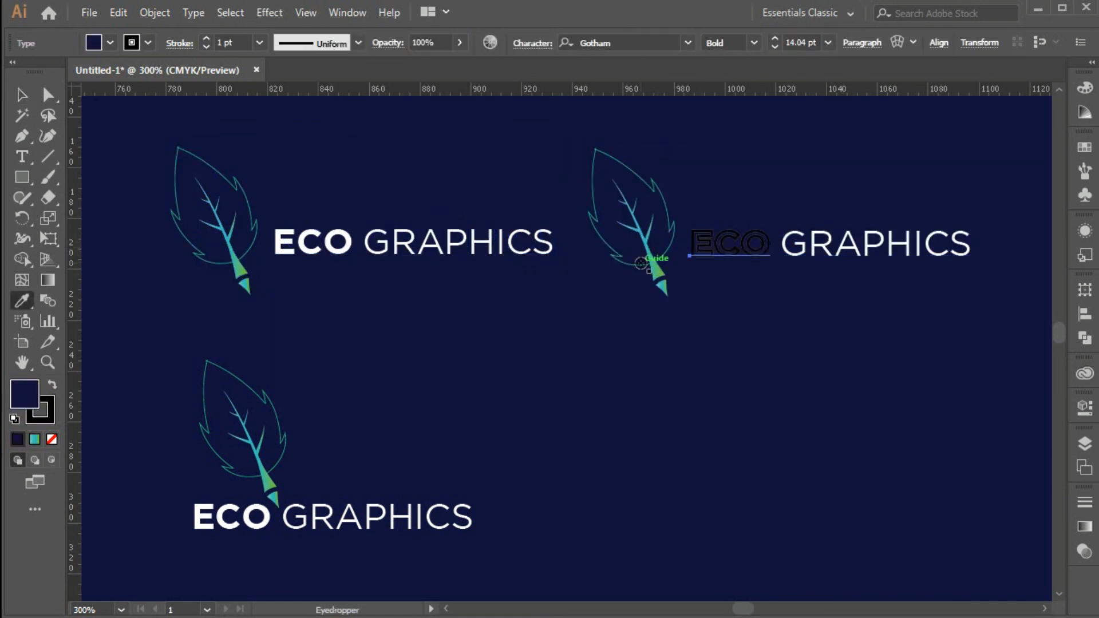
key(ctrl+z)
click(155, 12)
click(166, 216)
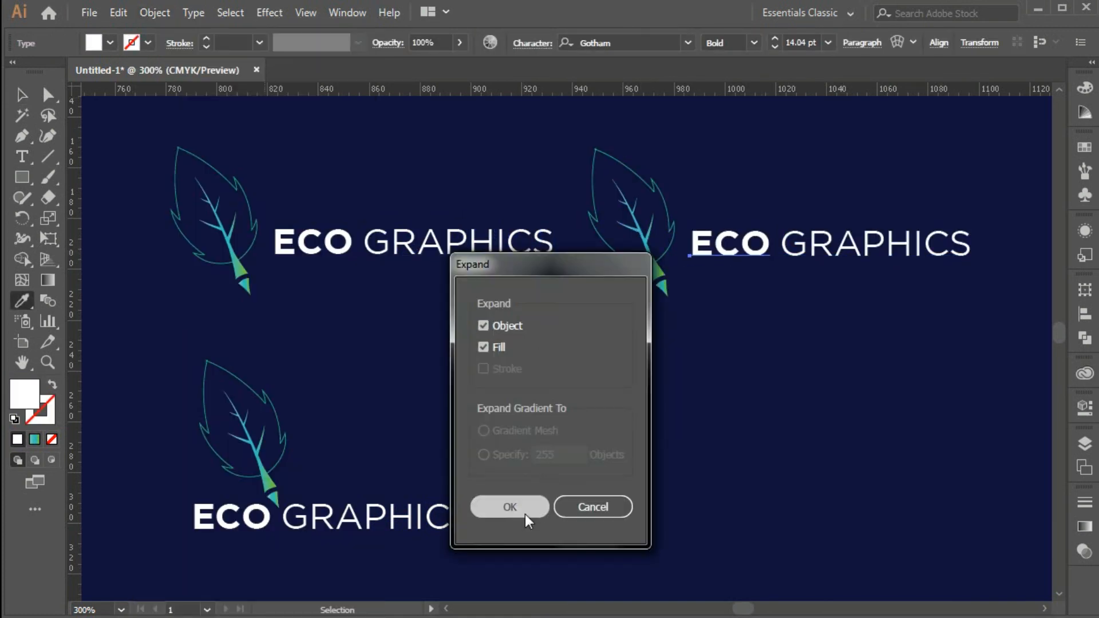
click(523, 514)
click(196, 159)
key(v)
click(785, 408)
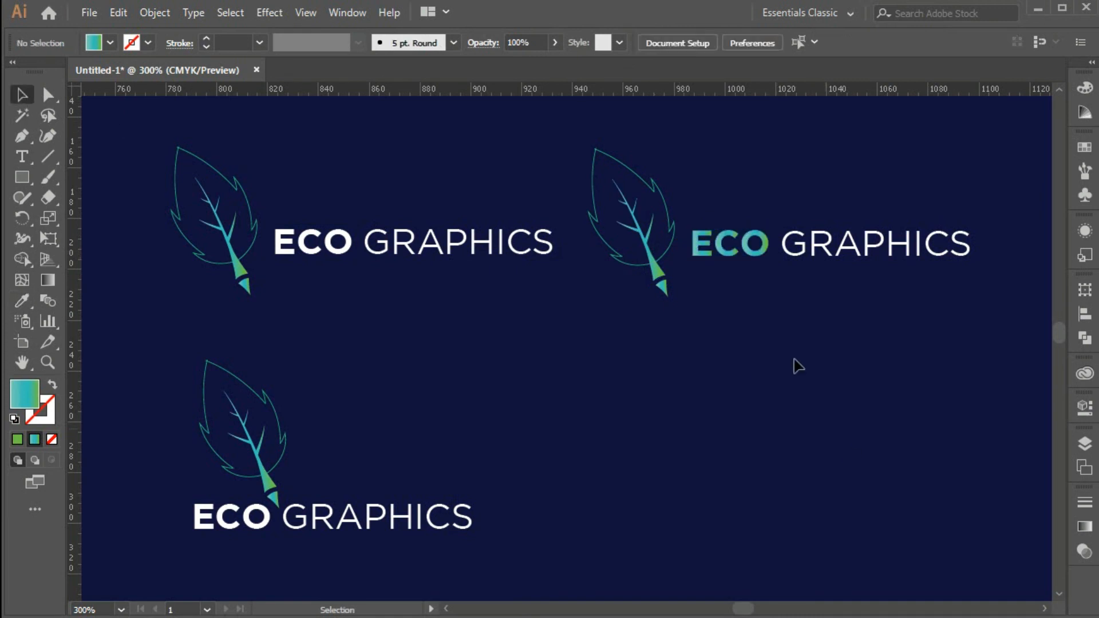
Step: Duplicate the stacked logo into the space below the gradient horizontal version
drag(182, 397, 316, 515)
drag(268, 483, 702, 500)
click(974, 466)
Step: Expand the ECO text of the duplicated stacked logo and apply the gradient sampled from the coloured ECO lettering above
click(650, 541)
click(154, 12)
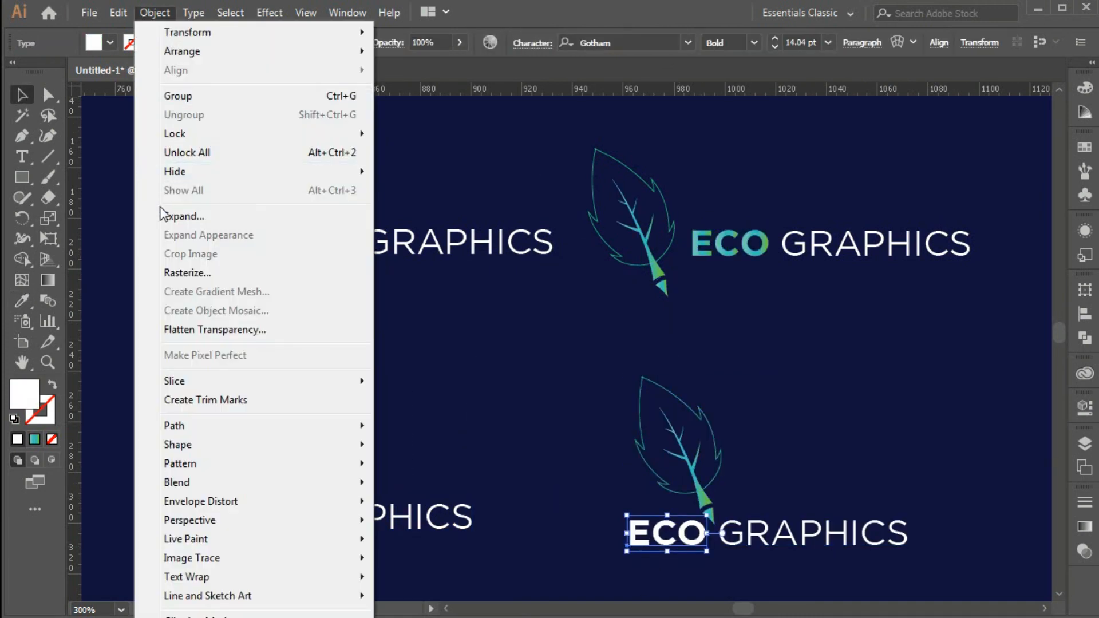
click(172, 214)
key(Return)
key(i)
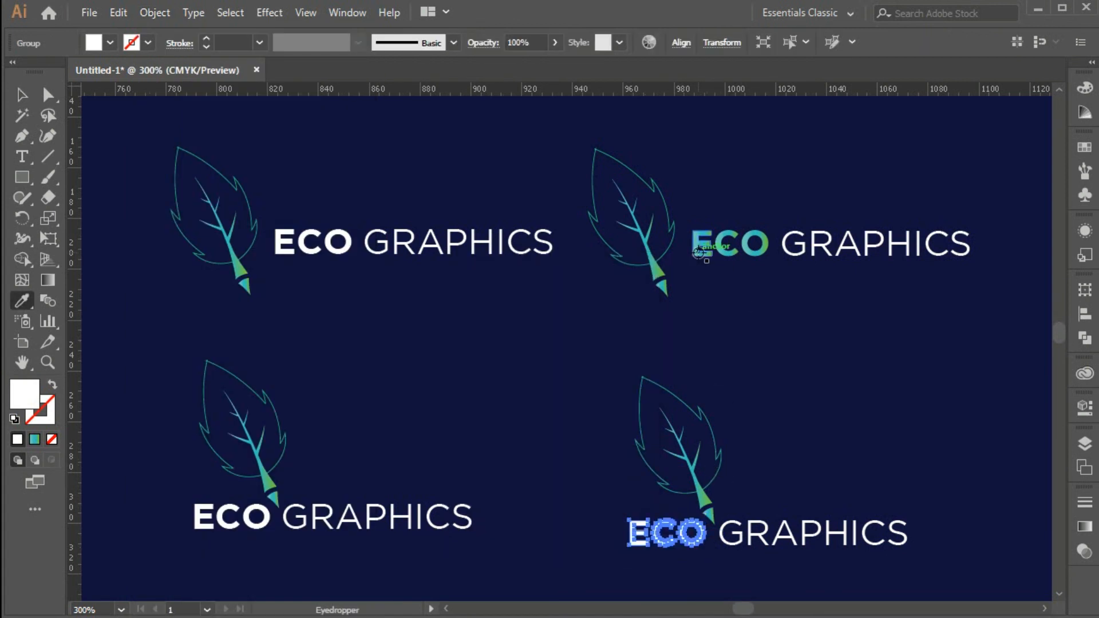
click(703, 245)
key(v)
click(846, 444)
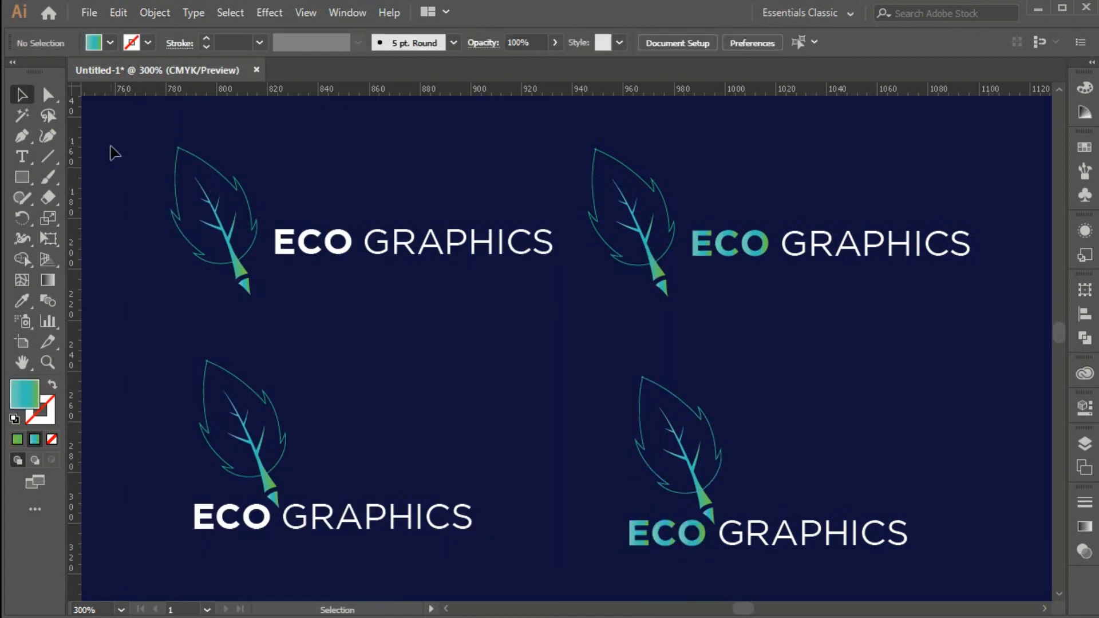
Step: Scale all four logo versions down together as one selection
drag(111, 146, 960, 547)
drag(973, 106, 899, 142)
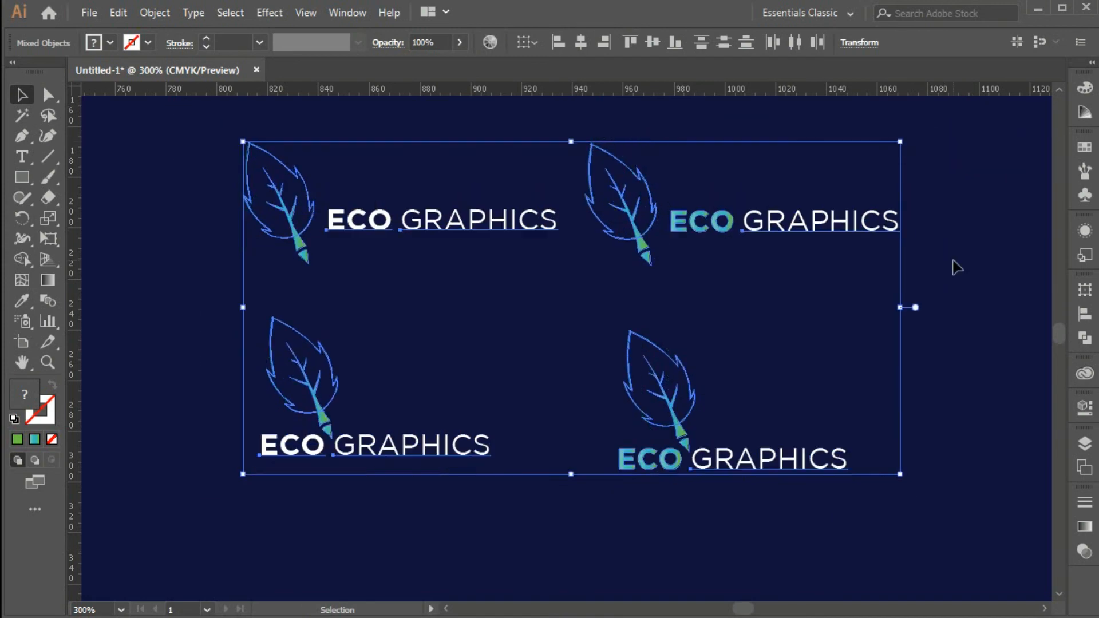
click(957, 267)
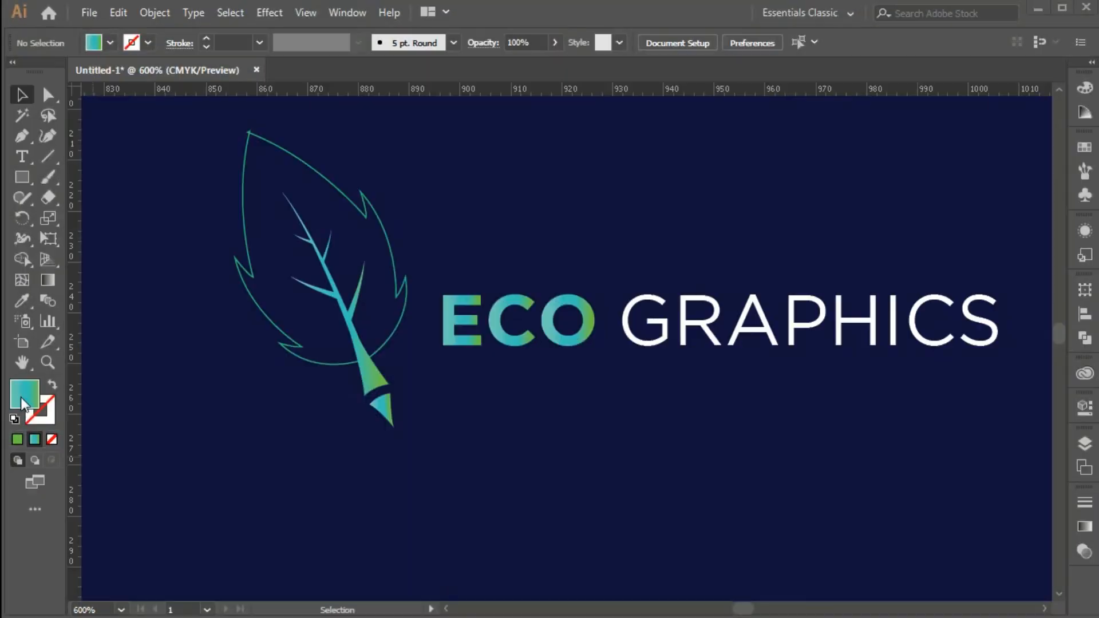
Step: Draw a closed wavy paint-blob shape with the Pen tool just below the pointed tip of the gradient horizontal logo
double_click(23, 403)
click(297, 300)
click(699, 258)
key(p)
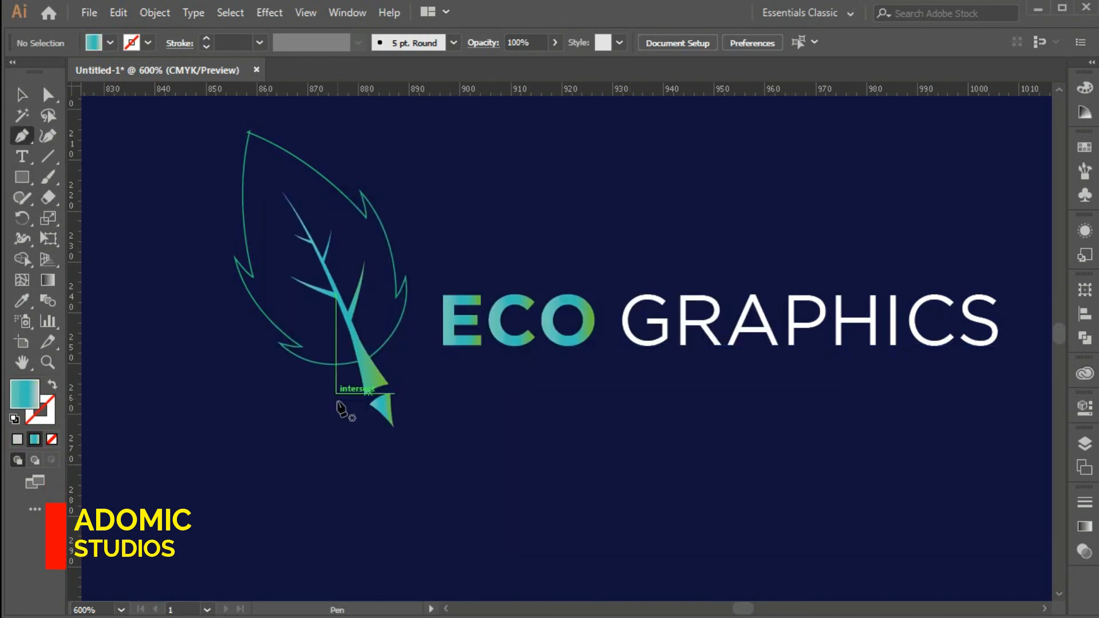
click(362, 432)
drag(303, 466, 303, 489)
drag(436, 510, 466, 481)
drag(519, 432, 568, 424)
drag(518, 377, 448, 383)
drag(361, 432, 291, 415)
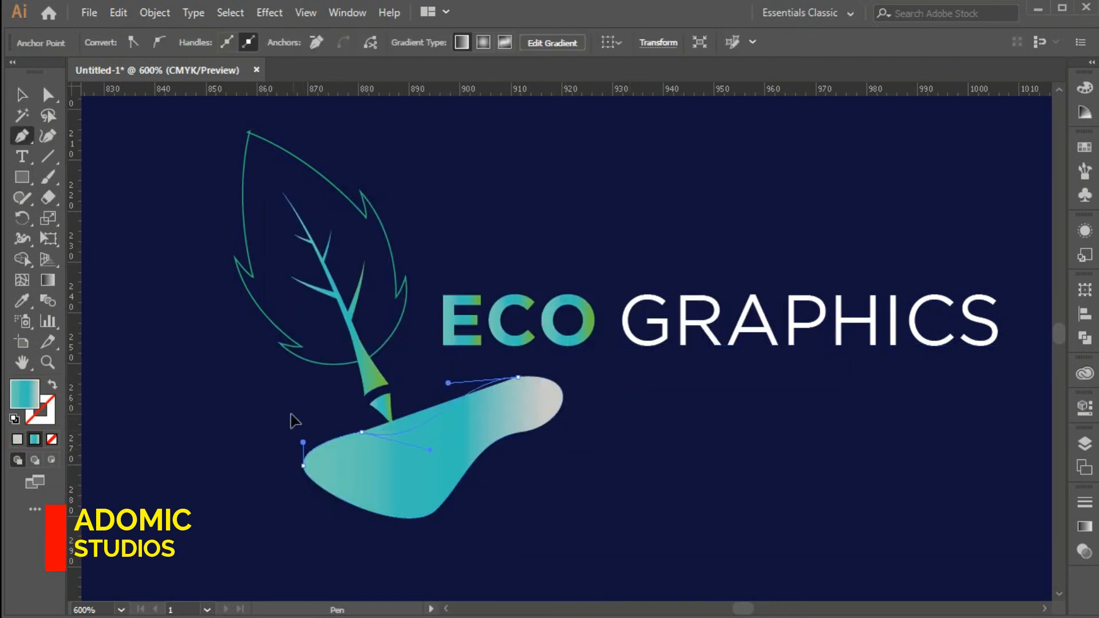
Step: Try a solid grey fill on the blob and reapply the gradient fill
double_click(25, 401)
click(699, 260)
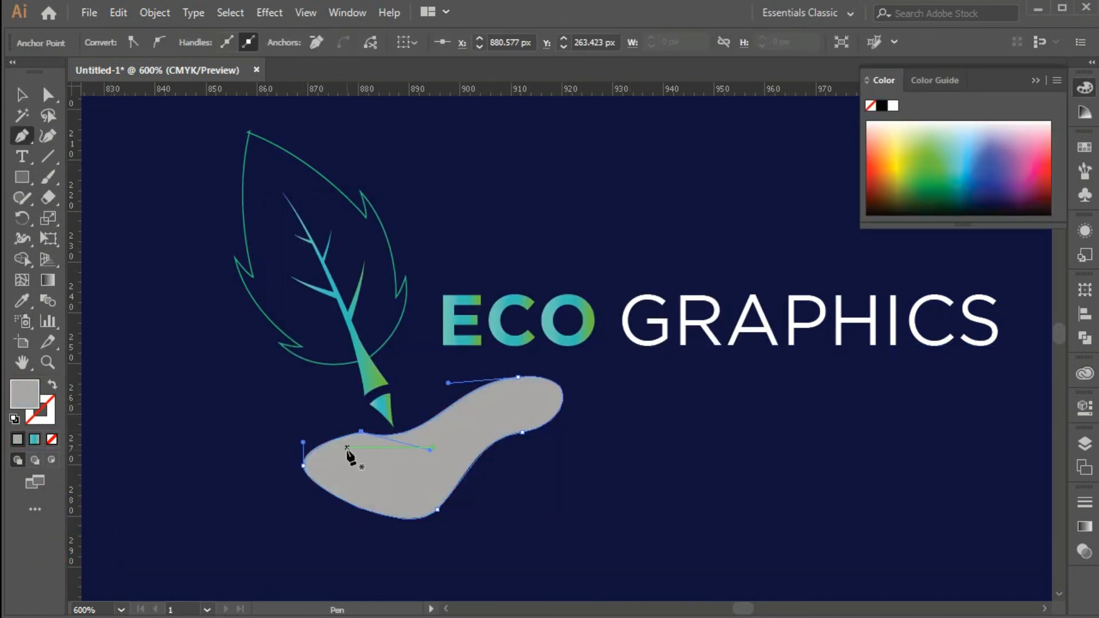
click(1083, 526)
click(889, 414)
click(1036, 384)
Step: Shrink the blob in two passes and position it directly beneath the trunk's pointed tip
key(v)
shift+drag(563, 376, 430, 450)
drag(389, 480, 417, 446)
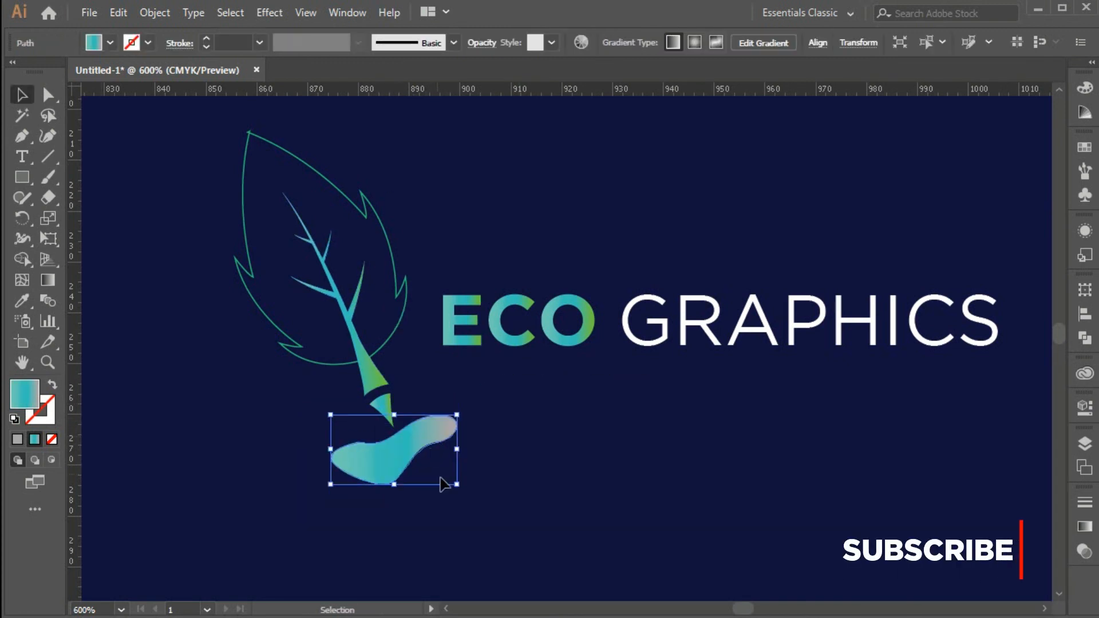
shift+drag(456, 415, 415, 438)
drag(383, 464, 416, 440)
click(628, 515)
Step: Recolour the blob's gradient with green for the end stop and cyan (00fff8) for the start stop
click(419, 438)
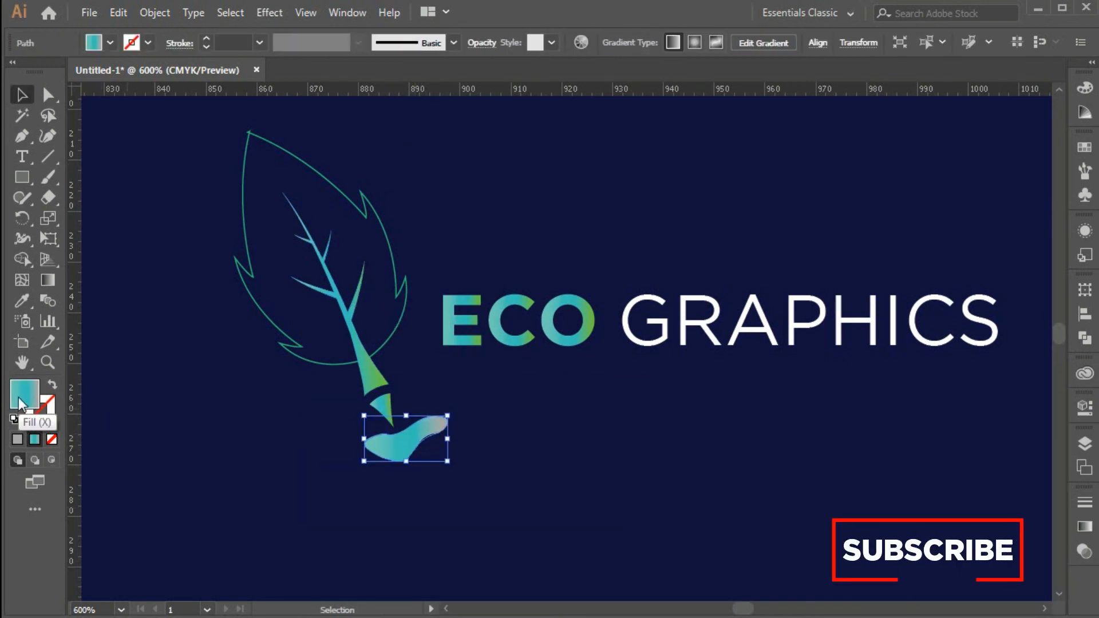
double_click(1021, 544)
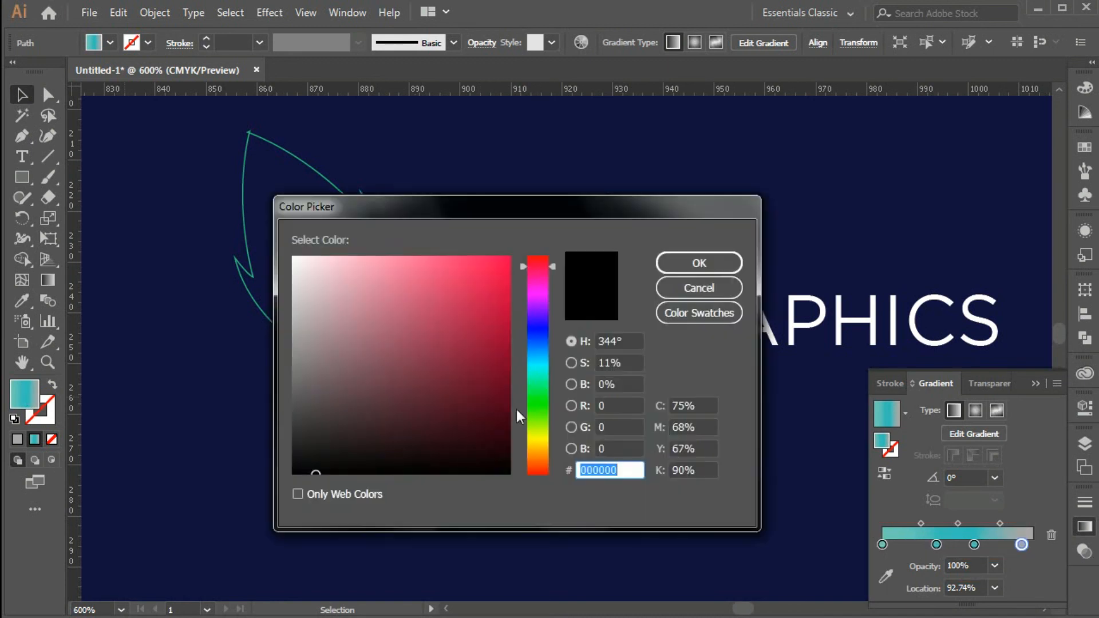
drag(535, 413, 537, 389)
click(699, 260)
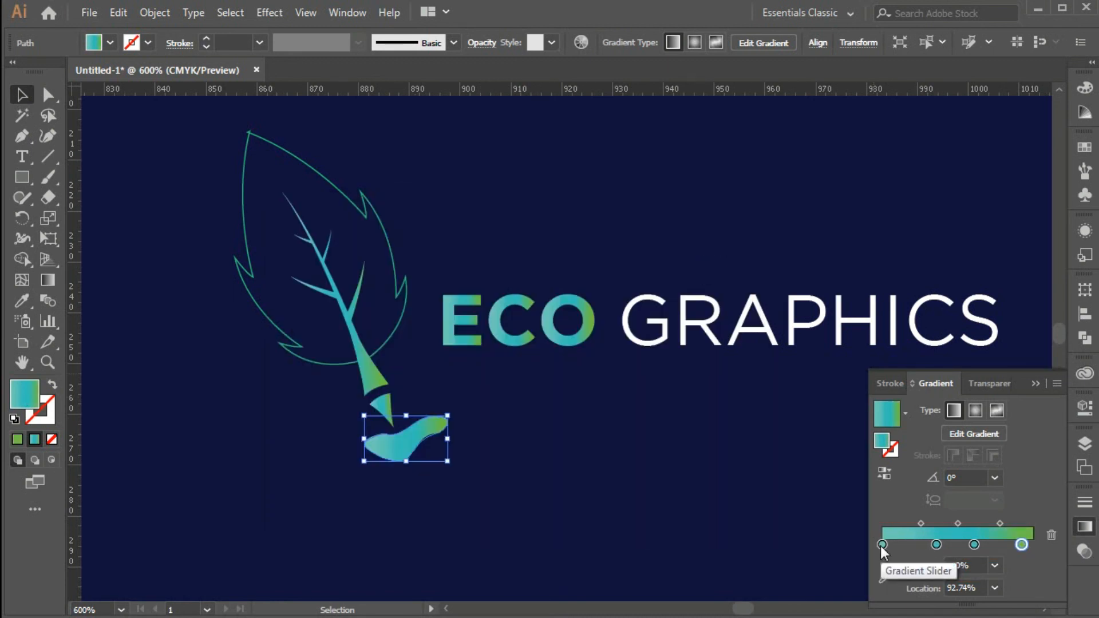
double_click(25, 395)
click(535, 366)
click(509, 256)
click(570, 385)
click(570, 362)
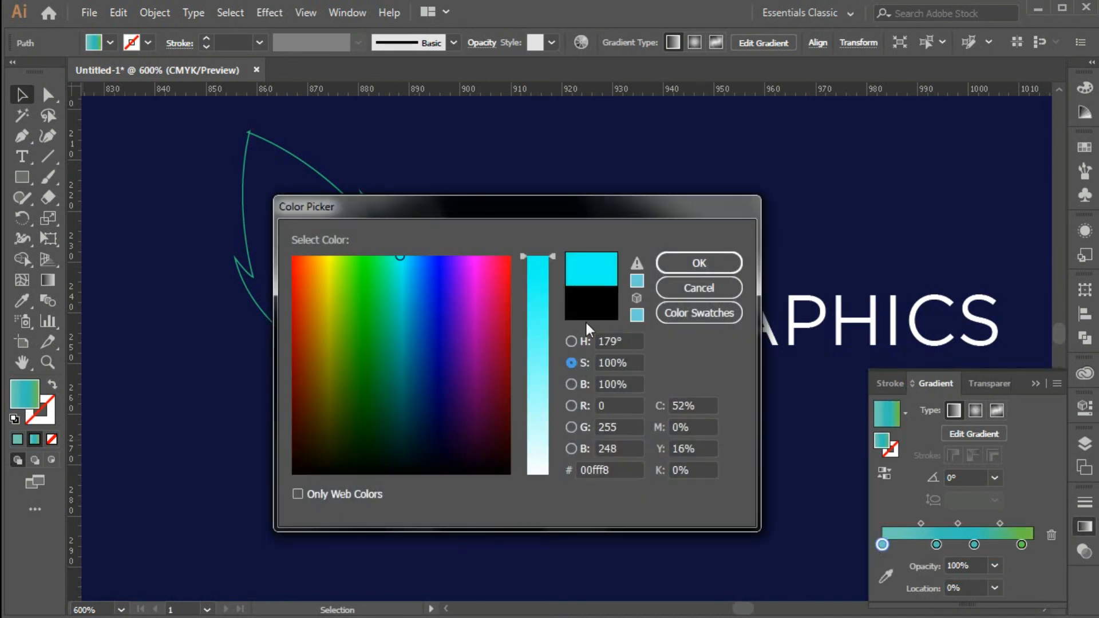
click(699, 261)
click(616, 495)
Step: Round the corner point on the blob's upper edge to a radius of about 2.47 px
click(405, 449)
key(ctrl+equal)
key(ctrl+equal)
key(ctrl+equal)
key(ctrl+equal)
key(ctrl+equal)
key(ctrl+equal)
key(ctrl+equal)
key(ctrl+equal)
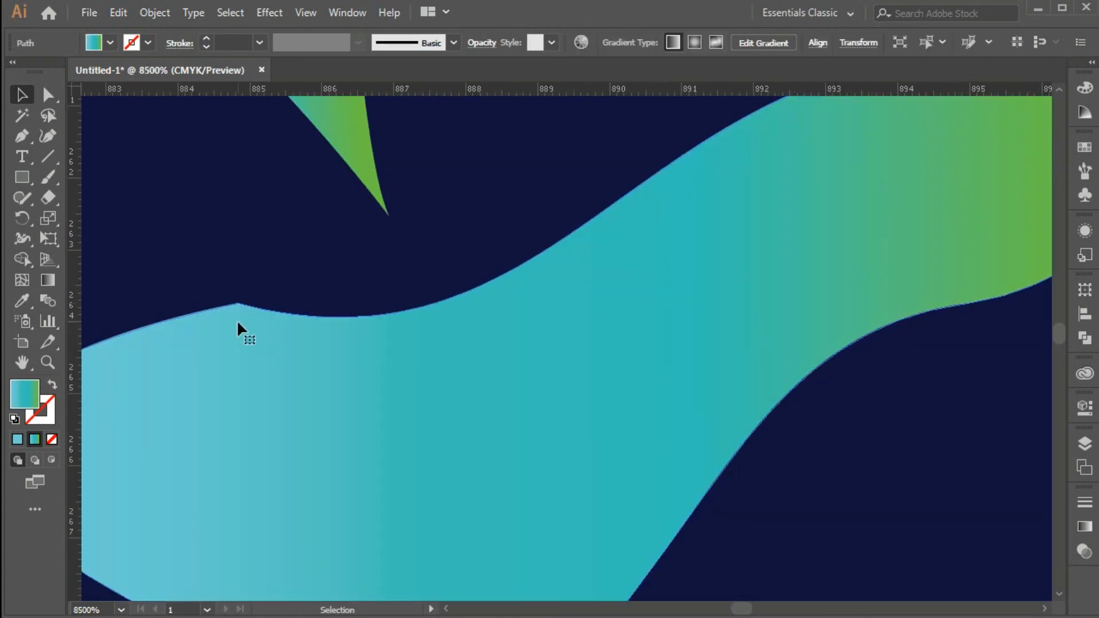
key(ctrl+minus)
key(ctrl+minus)
key(a)
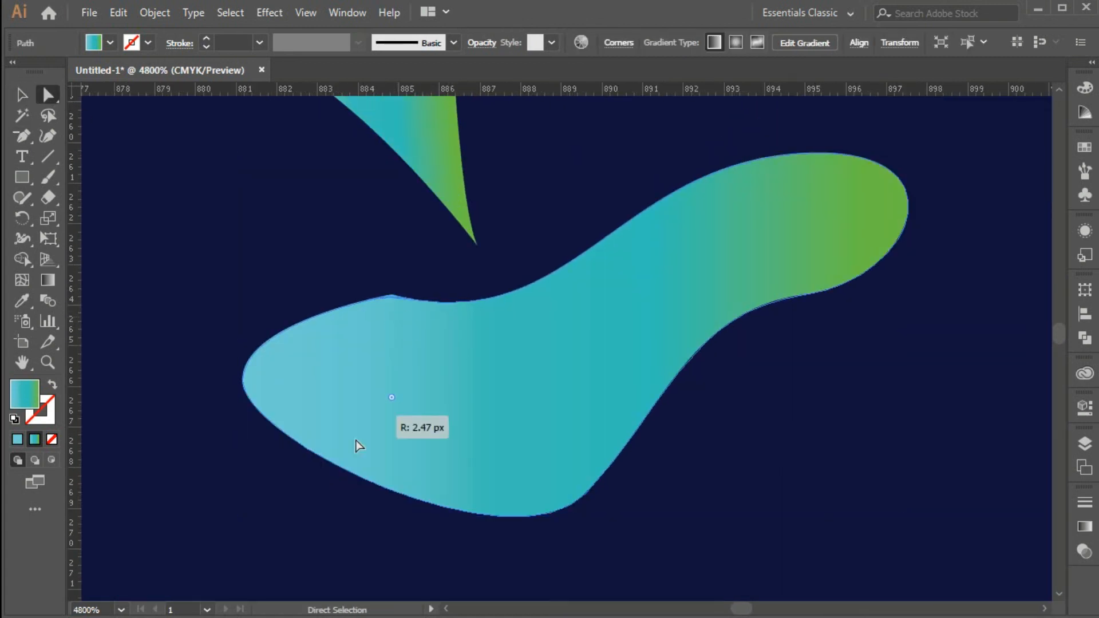
click(228, 296)
key(ctrl+minus)
key(ctrl+minus)
key(ctrl+minus)
key(ctrl+minus)
key(ctrl+minus)
key(ctrl+minus)
key(ctrl+minus)
key(ctrl+minus)
key(v)
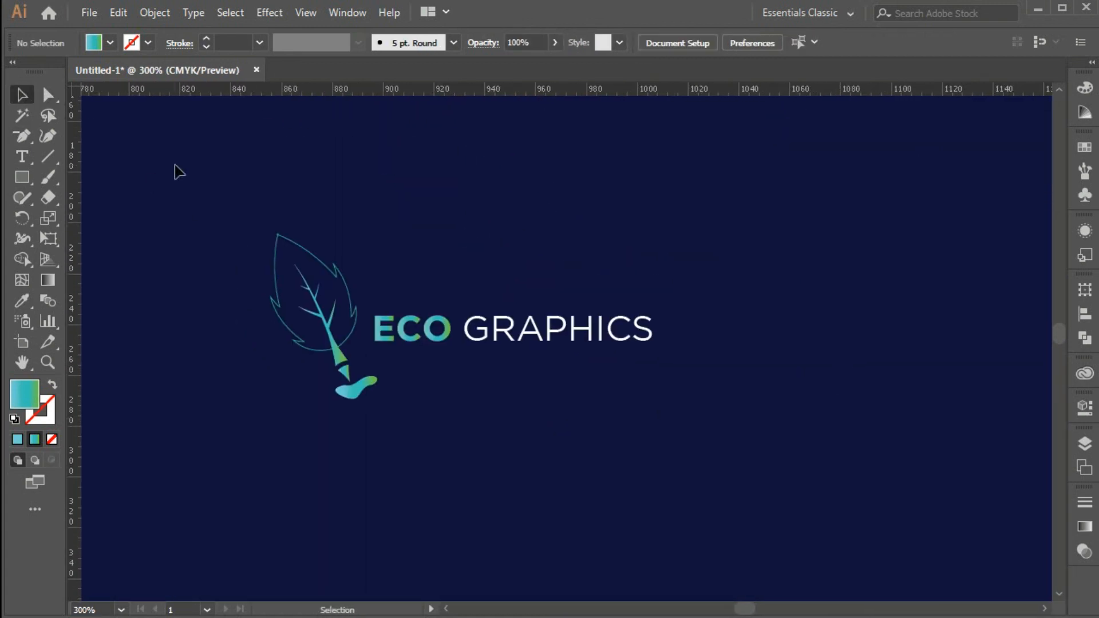
Step: Enlarge the complete logo, including the blob, and reposition it near the middle of the dark background
drag(175, 165, 658, 335)
drag(656, 233, 736, 196)
drag(290, 373, 380, 390)
click(918, 376)
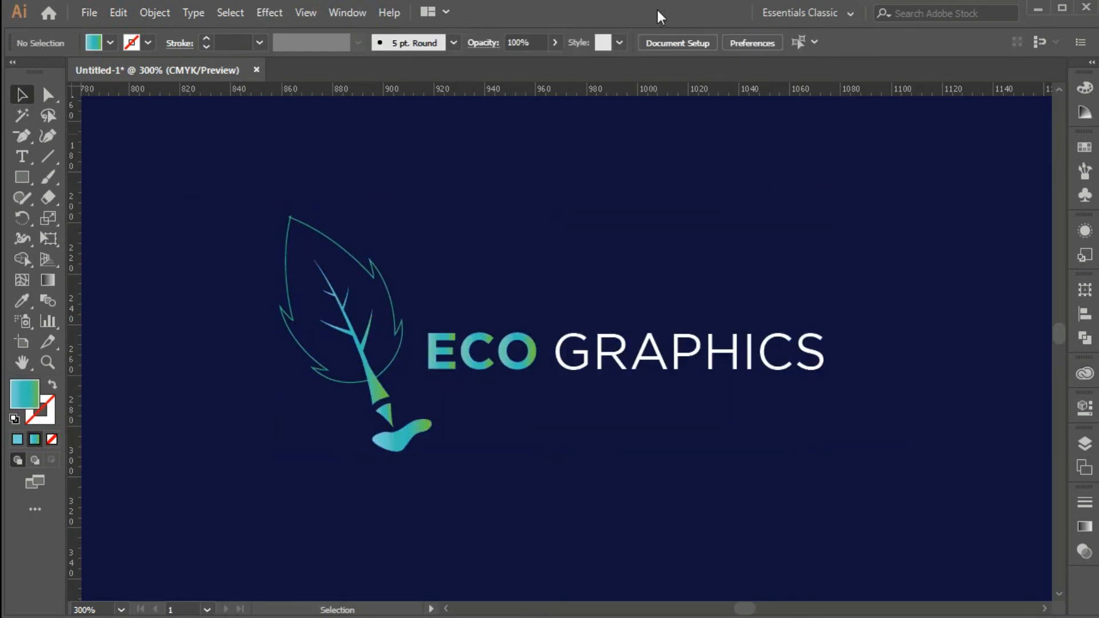